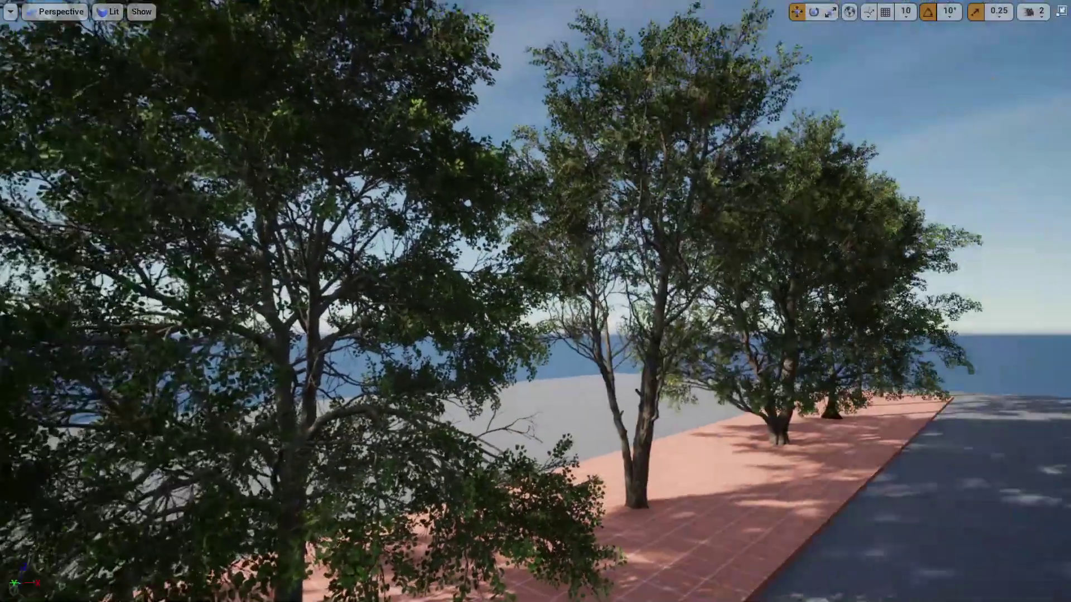
{"action": "right_click_drag", "start_coordinate": [516, 394], "coordinate": [516, 393]}
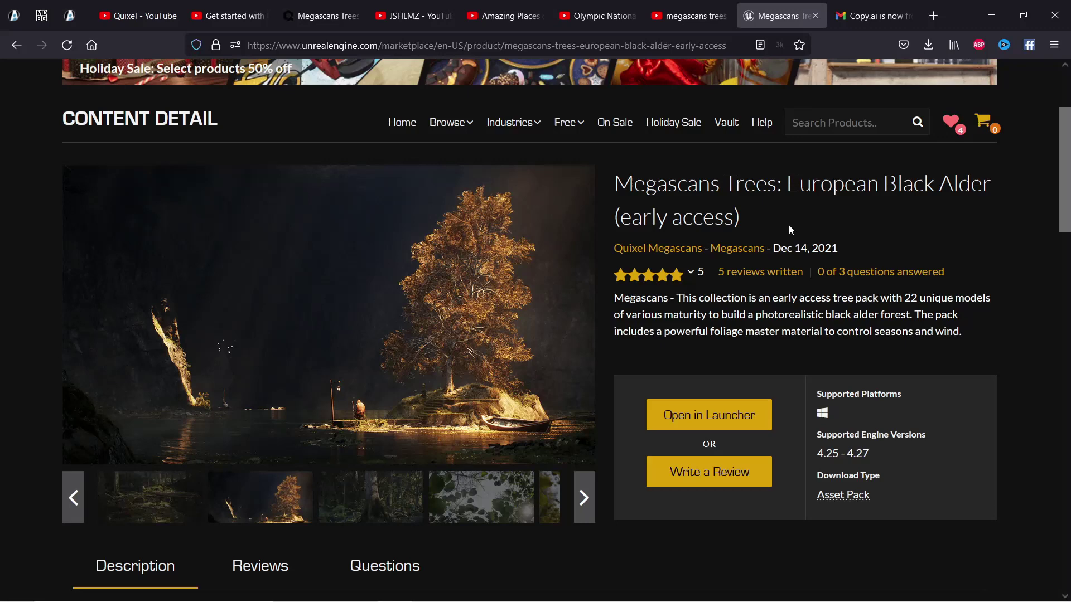
- Read through the European Black Alder product page on the Unreal Engine marketplace, including its description and supported engine versions
{"action": "scroll", "coordinate": [705, 231], "scroll_direction": "down", "scroll_amount": 2}
{"action": "scroll", "coordinate": [705, 231], "scroll_direction": "up", "scroll_amount": 2}
{"action": "scroll", "coordinate": [506, 188], "scroll_direction": "down", "scroll_amount": 2}
{"action": "scroll", "coordinate": [708, 211], "scroll_direction": "up", "scroll_amount": 2}
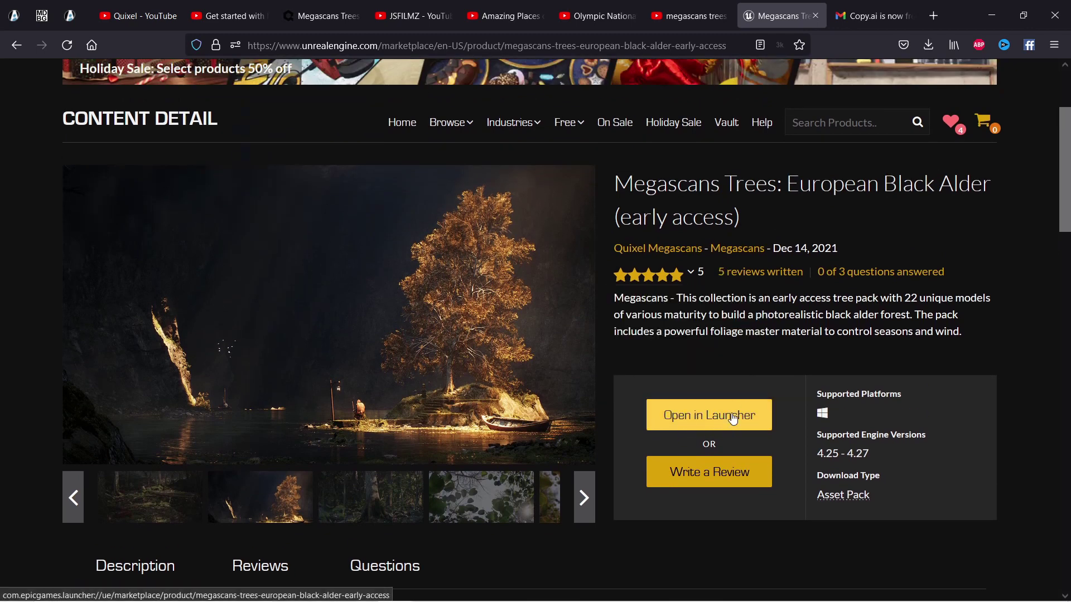
{"action": "scroll", "coordinate": [742, 267], "scroll_direction": "down", "scroll_amount": 2}
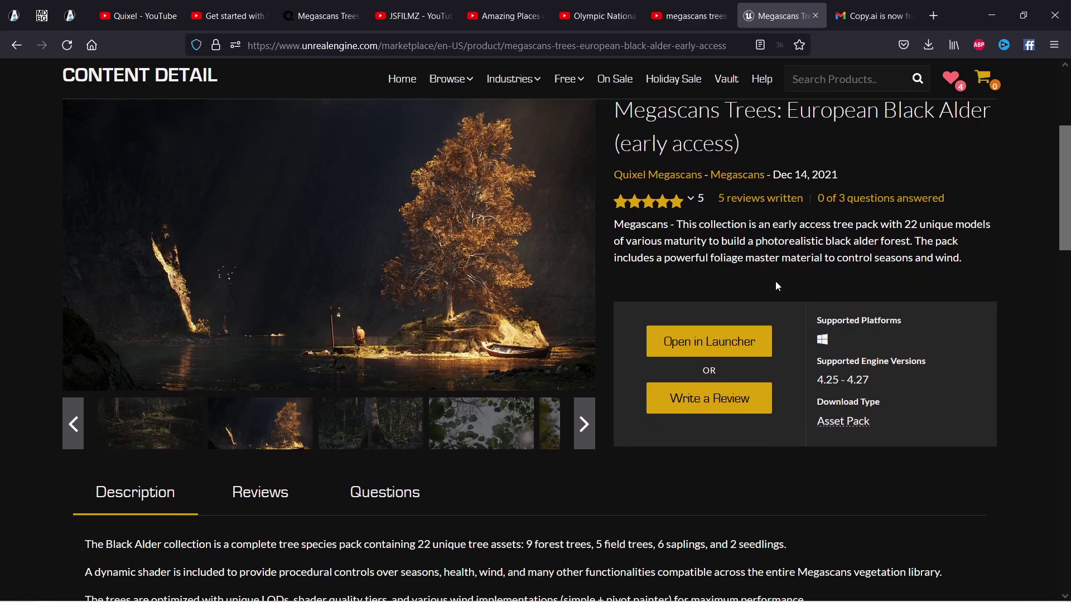
{"action": "scroll", "coordinate": [742, 267], "scroll_direction": "up", "scroll_amount": 2}
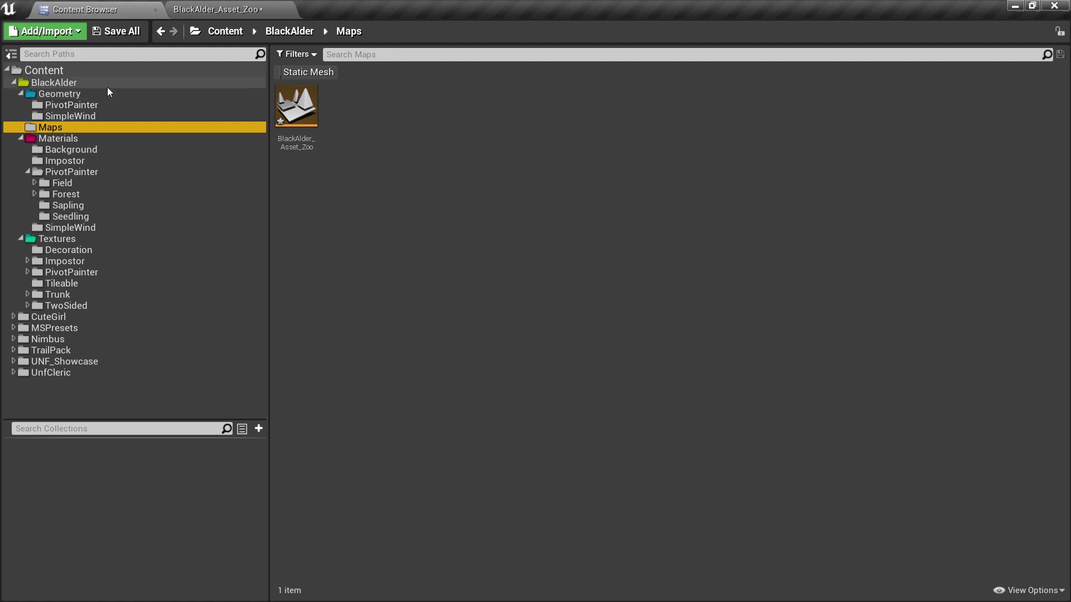
- Browse the BlackAlder pack's Geometry folder, its PivotPainter and SimpleWind subfolders, and the Maps folder
{"action": "left_click", "coordinate": [77, 94]}
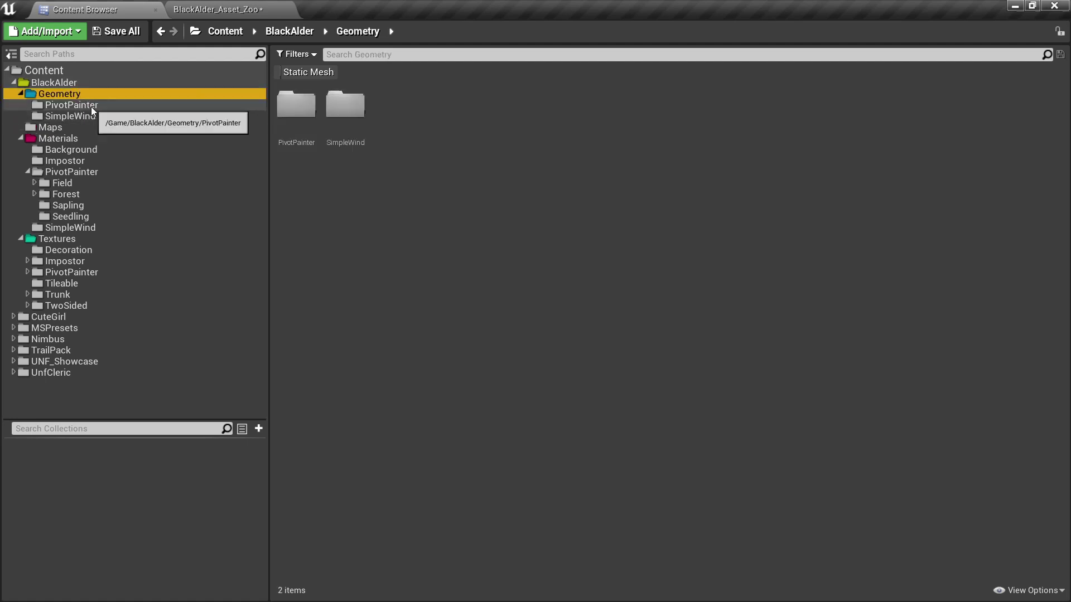
{"action": "left_click", "coordinate": [91, 106]}
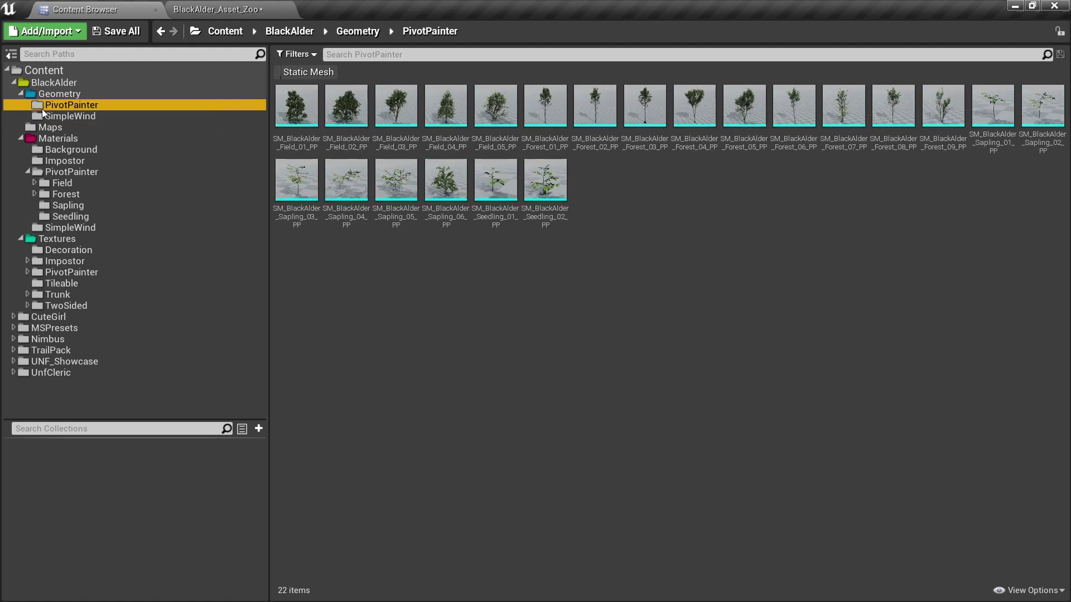
{"action": "left_click", "coordinate": [90, 114]}
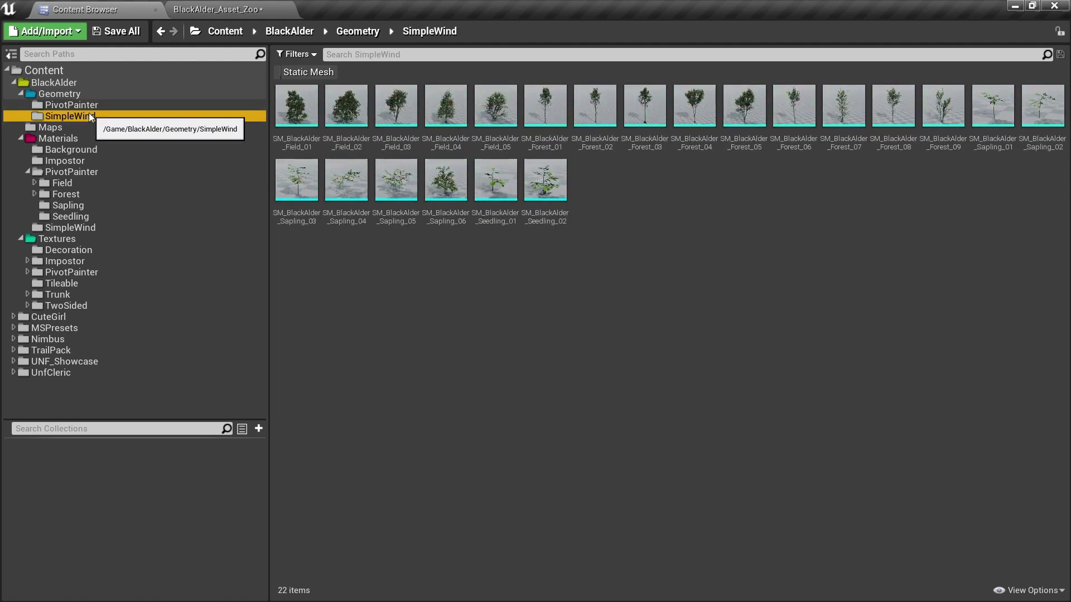
{"action": "left_click", "coordinate": [82, 127]}
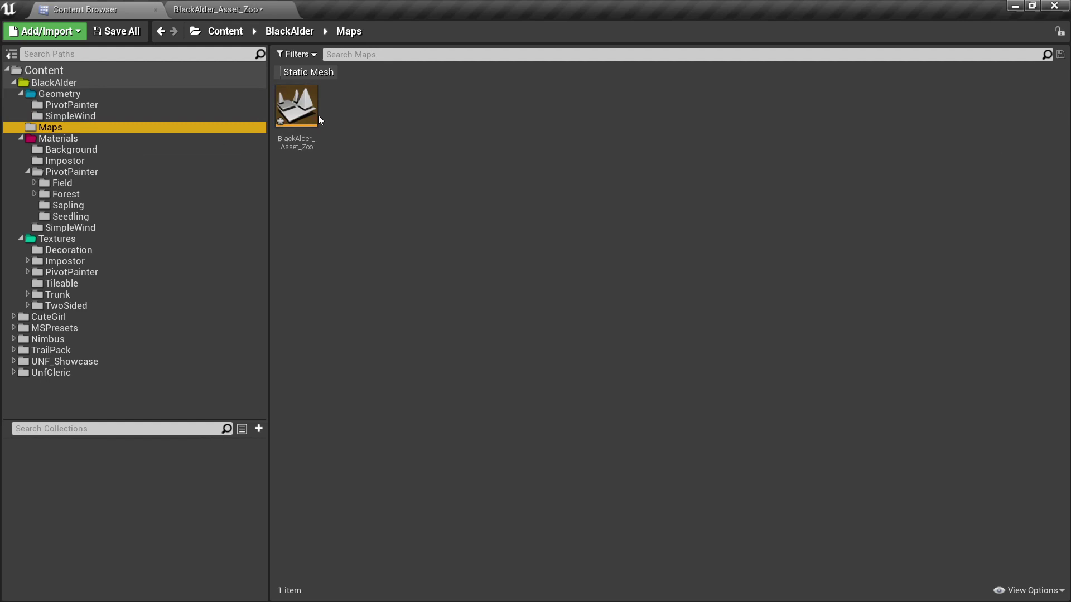
- Return to the BlackAlder_Asset_Zoo level and examine the trees in the Pivot Painter and Simple Wind rows up close
{"action": "left_click", "coordinate": [290, 5]}
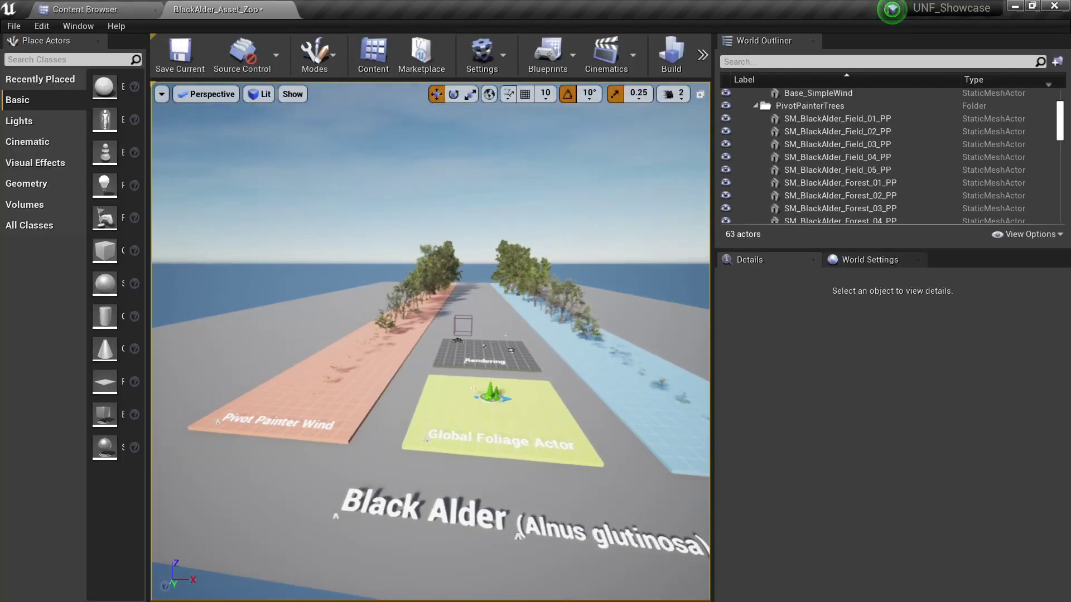
{"action": "right_click_drag", "start_coordinate": [362, 357], "coordinate": [306, 316]}
{"action": "key", "text": "d"}
{"action": "key", "text": "w"}
{"action": "key", "text": "a"}
{"action": "right_click_drag", "start_coordinate": [413, 318], "coordinate": [435, 298]}
{"action": "right_click_drag", "start_coordinate": [357, 316], "coordinate": [357, 300]}
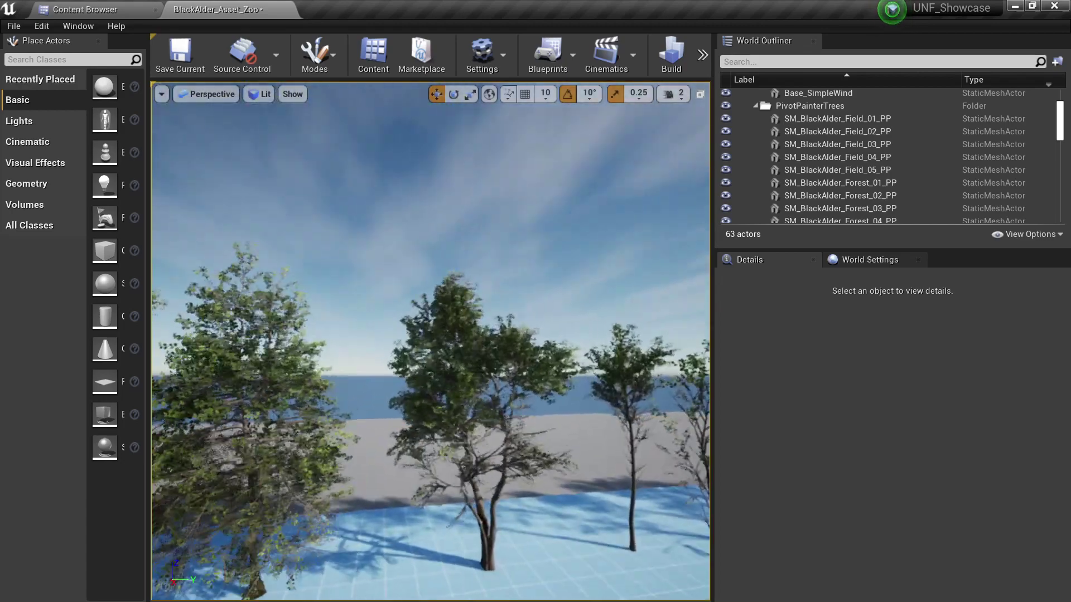
{"action": "right_click_drag", "start_coordinate": [531, 331], "coordinate": [491, 333]}
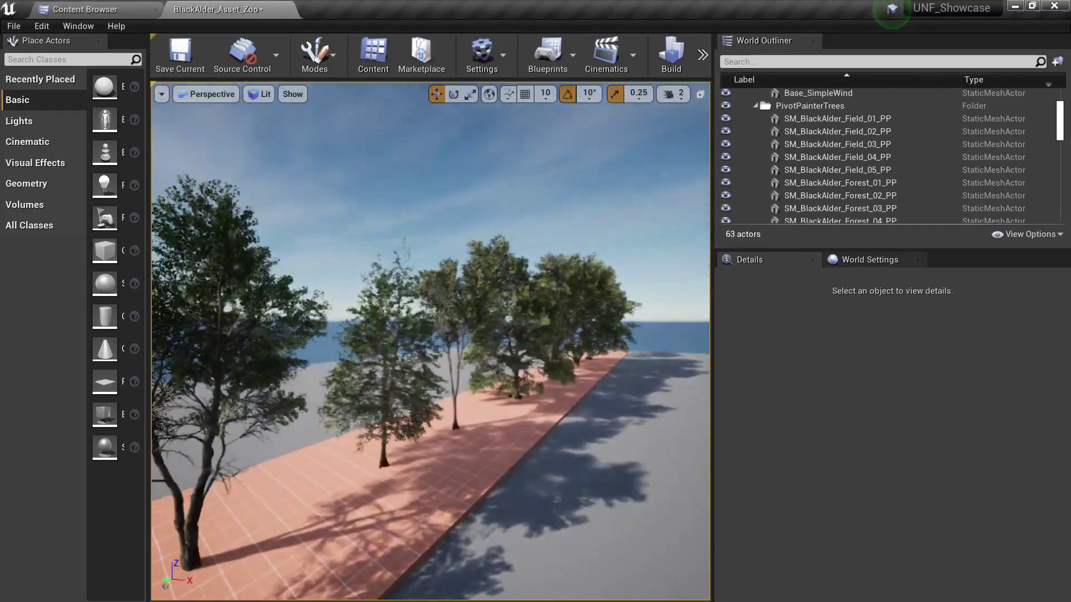
{"action": "right_click_drag", "start_coordinate": [509, 330], "coordinate": [435, 324]}
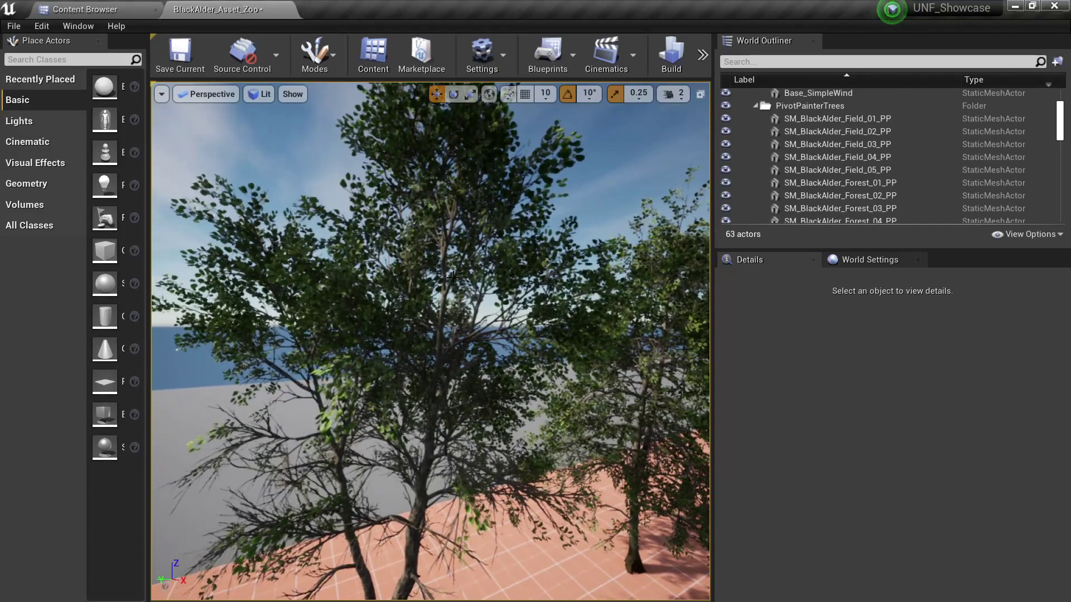
{"action": "right_click_drag", "start_coordinate": [453, 277], "coordinate": [519, 287]}
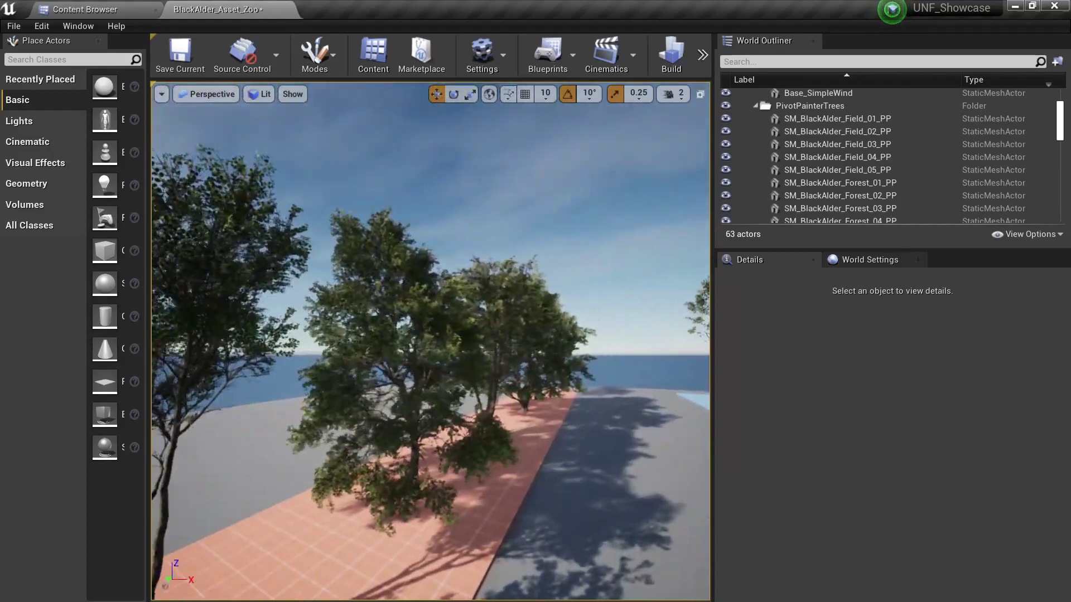
{"action": "right_click_drag", "start_coordinate": [431, 335], "coordinate": [608, 334]}
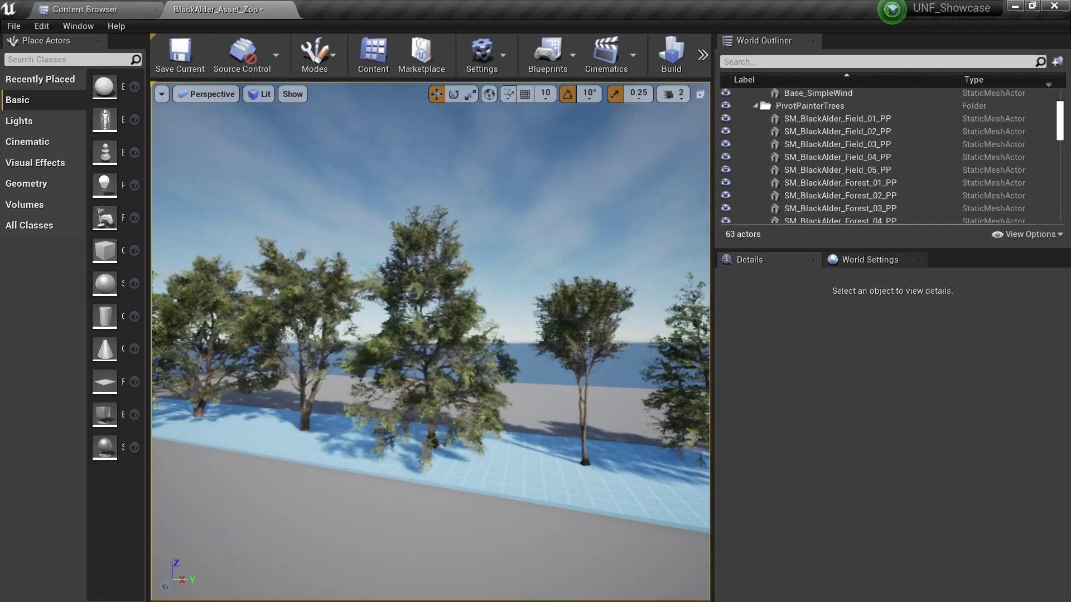
{"action": "right_click_drag", "start_coordinate": [430, 335], "coordinate": [587, 331]}
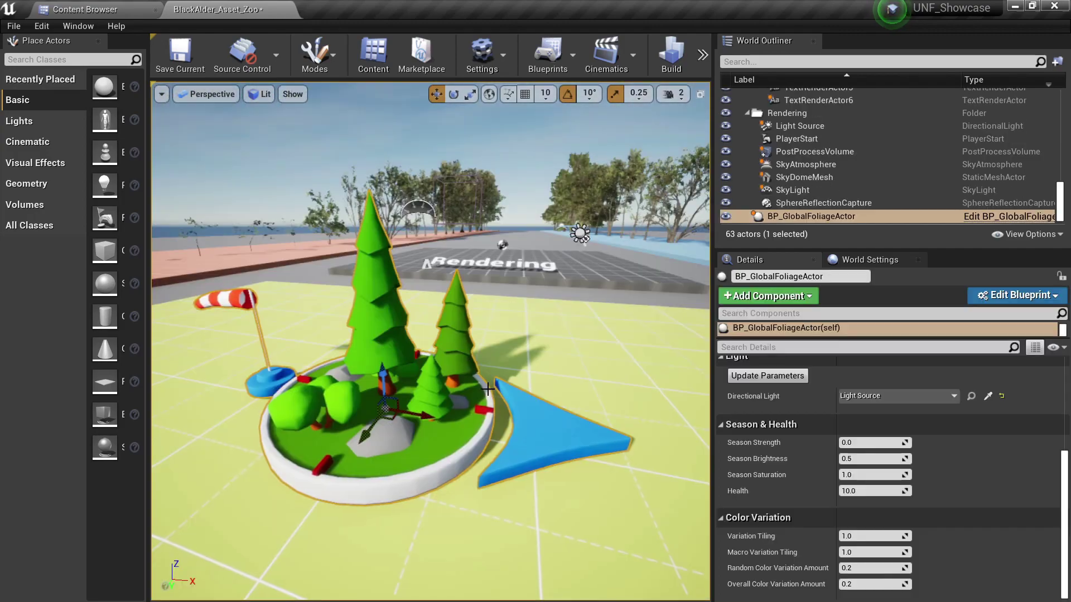
- Locate the BP_GlobalFoliageActor blueprint in the GlobalFoliageActor folder under MSPresets/MS_Foliage_Material
{"action": "right_click_drag", "start_coordinate": [448, 397], "coordinate": [421, 342]}
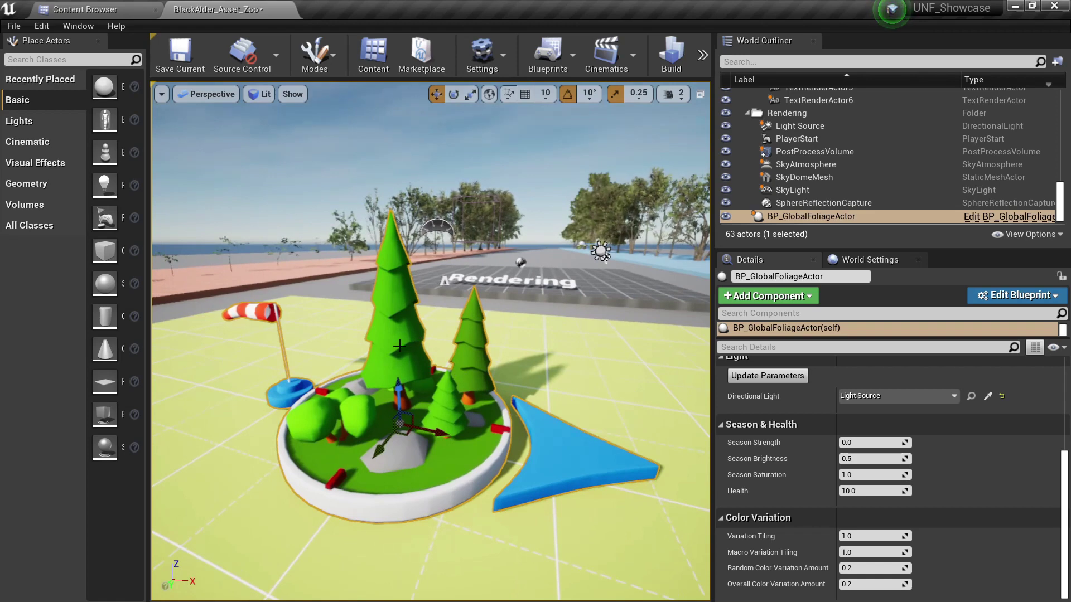
{"action": "left_click", "coordinate": [92, 10]}
{"action": "left_click", "coordinate": [56, 328]}
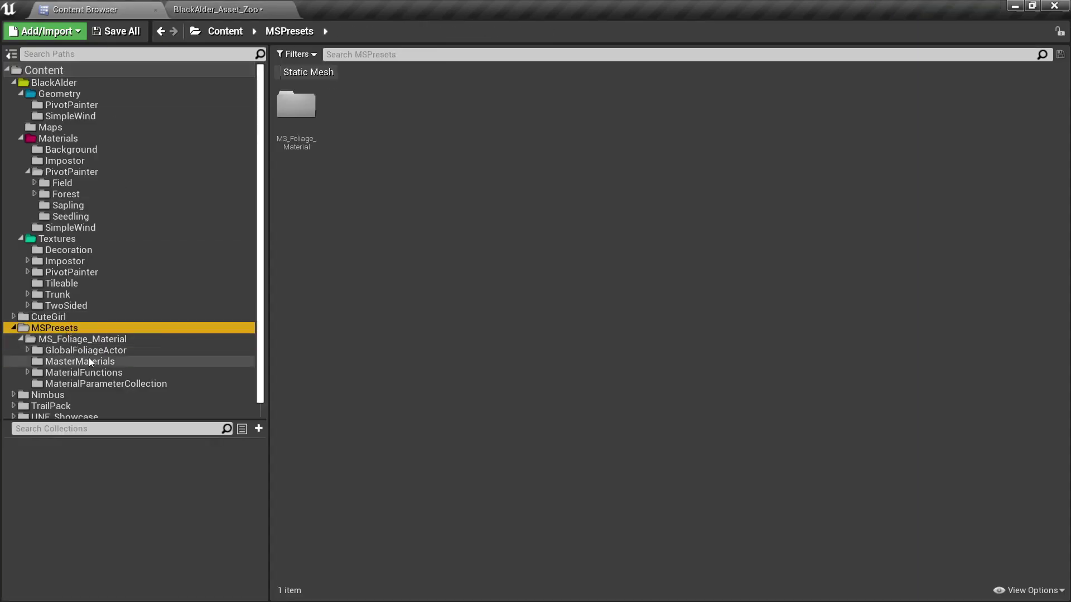
{"action": "left_click", "coordinate": [86, 340]}
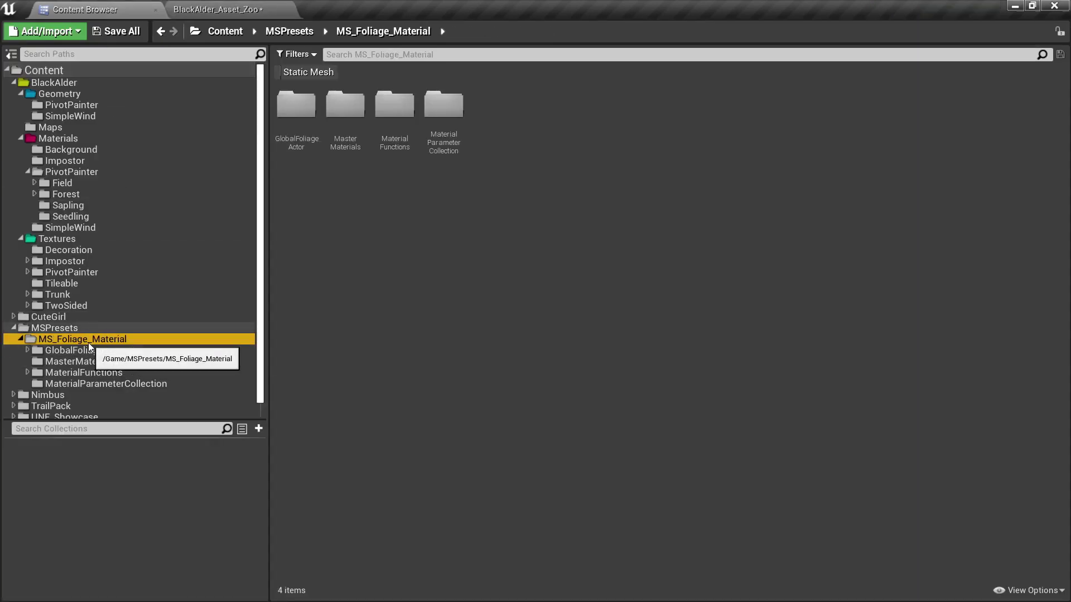
{"action": "left_click", "coordinate": [104, 350]}
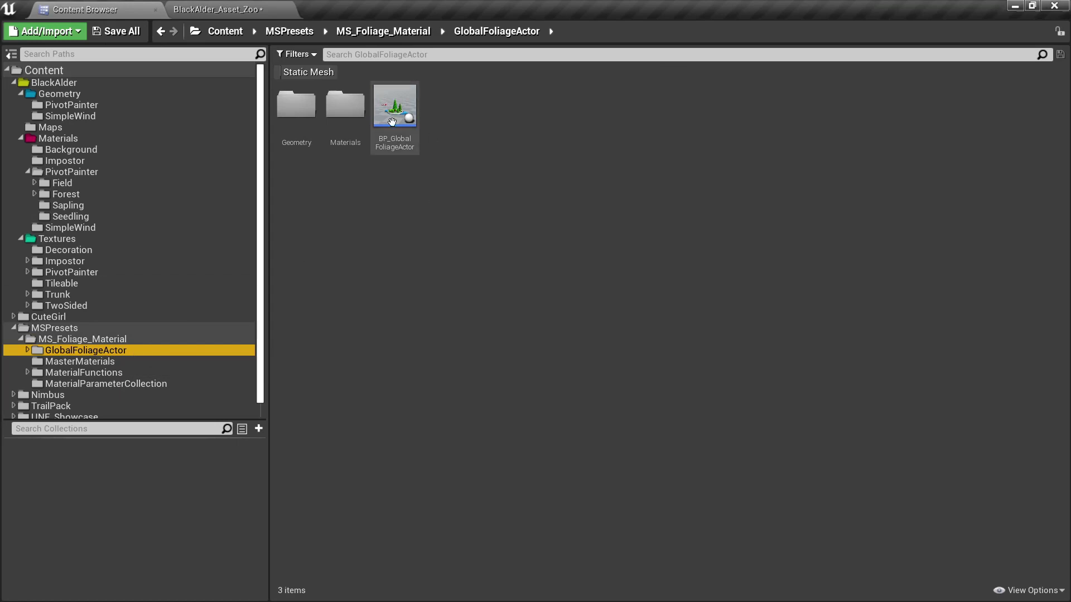
- Go back to the level and review the wind, light and season settings of the selected global foliage actor
{"action": "left_click", "coordinate": [269, 5]}
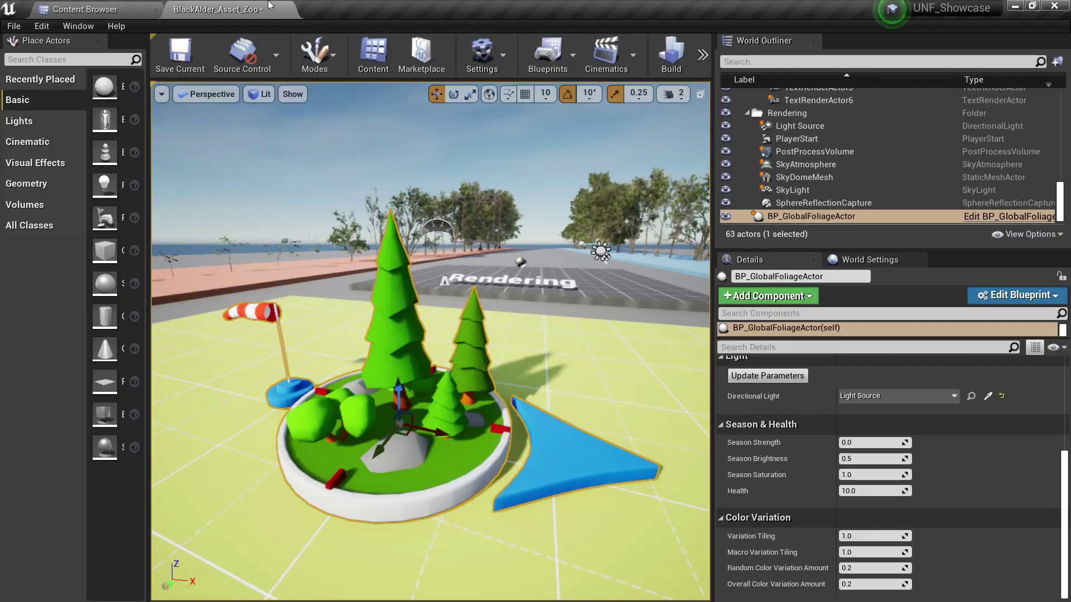
{"action": "right_click_drag", "start_coordinate": [472, 343], "coordinate": [521, 334]}
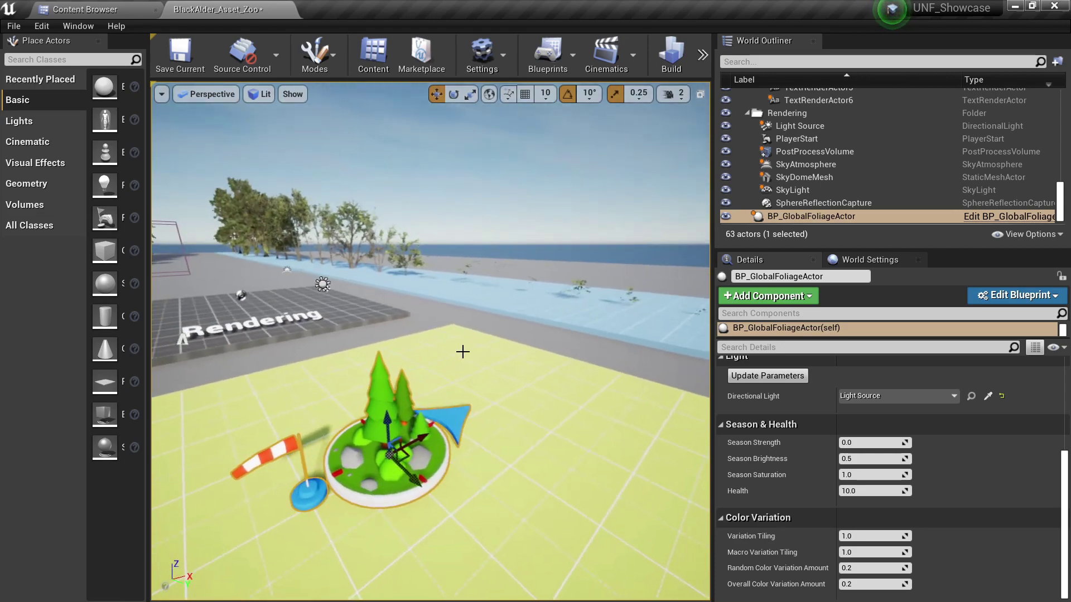
{"action": "right_click_drag", "start_coordinate": [463, 351], "coordinate": [446, 340]}
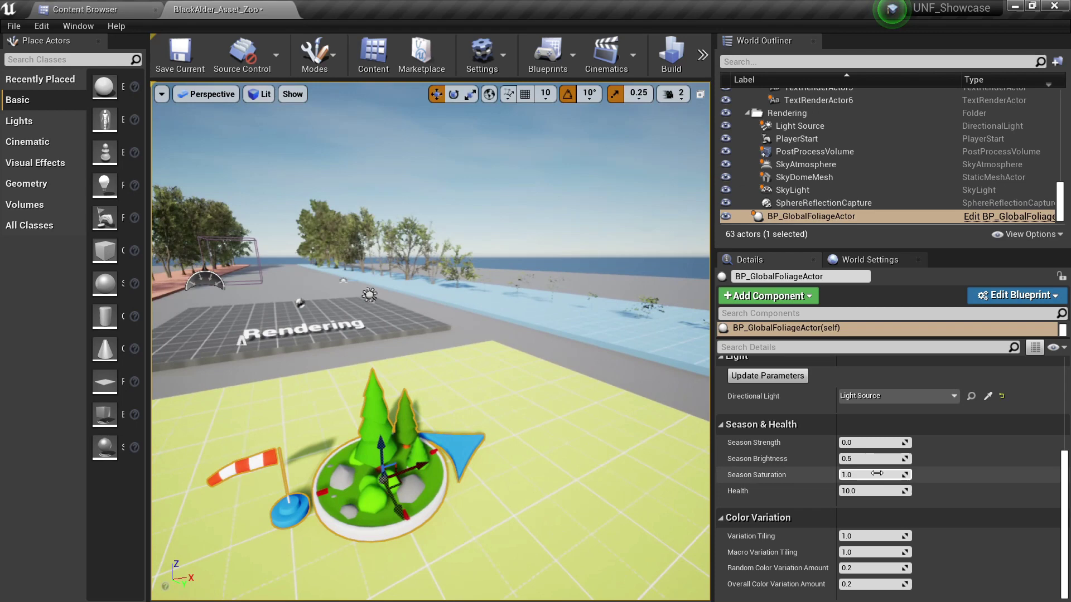
{"action": "scroll", "coordinate": [831, 454], "scroll_direction": "up", "scroll_amount": 3}
{"action": "scroll", "coordinate": [831, 455], "scroll_direction": "up", "scroll_amount": 1}
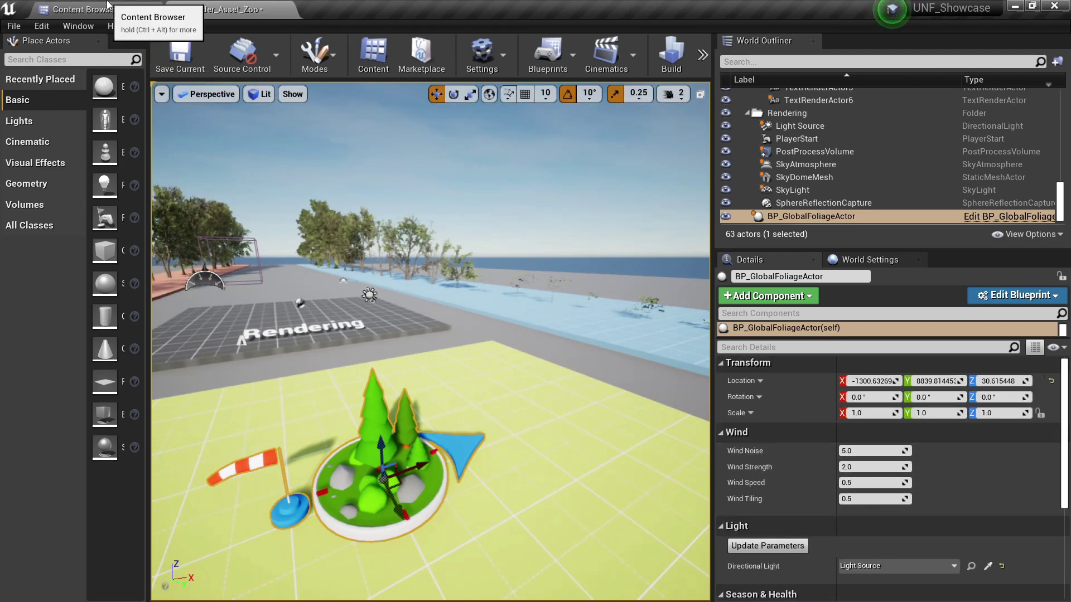
- Place the SM_BlackAlder_Field_01_PP tree from the PivotPainter geometry folder into the level behind the global foliage actor and check its materials
{"action": "left_click", "coordinate": [81, 10]}
{"action": "left_click", "coordinate": [89, 104]}
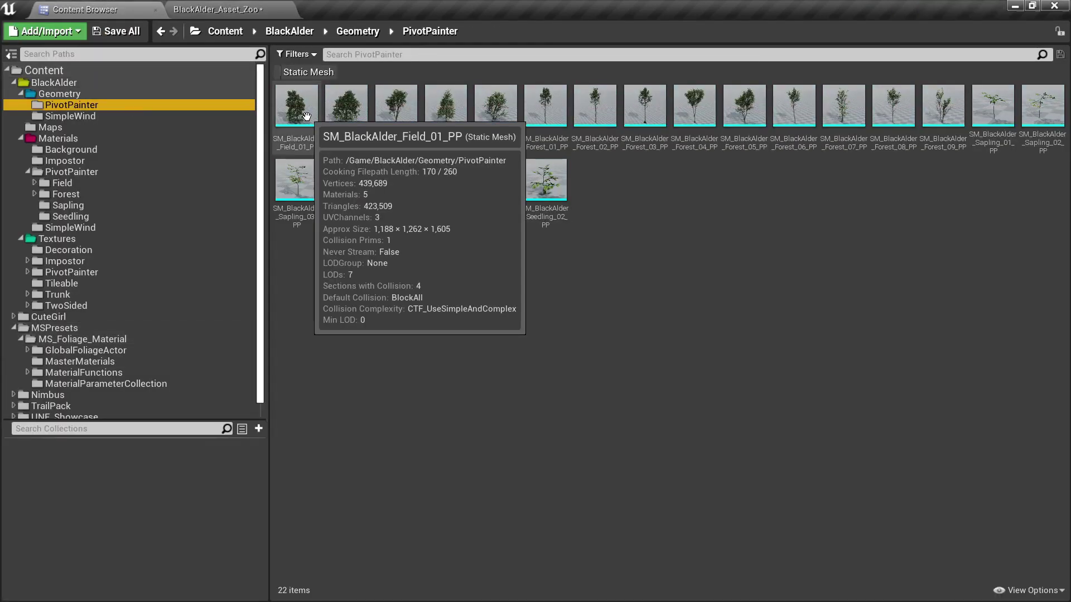
{"action": "left_click_drag", "start_coordinate": [296, 108], "coordinate": [545, 322]}
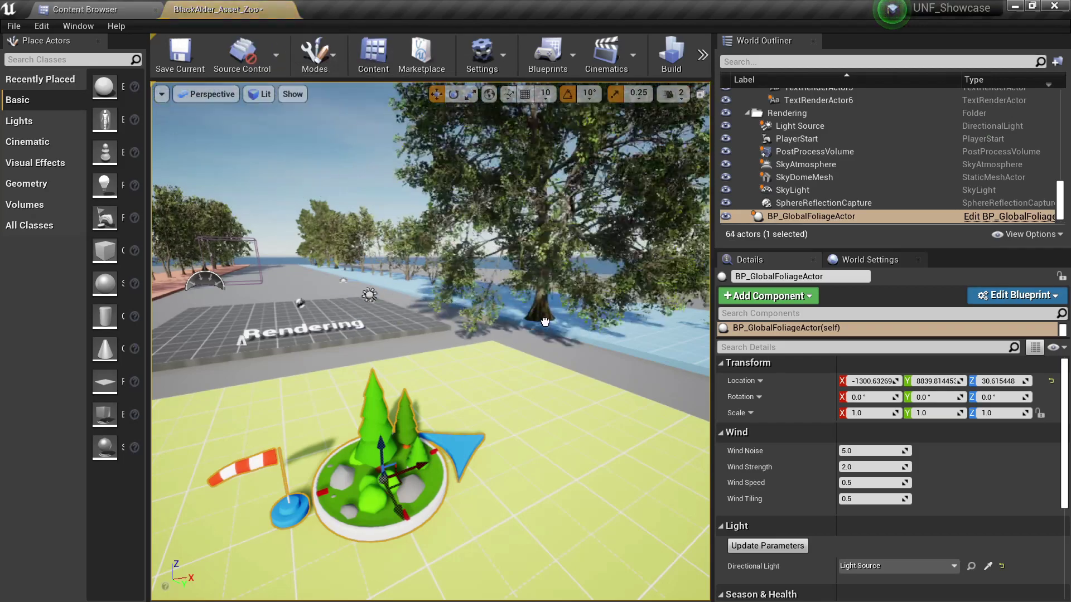
{"action": "left_click_drag", "start_coordinate": [585, 377], "coordinate": [592, 366]}
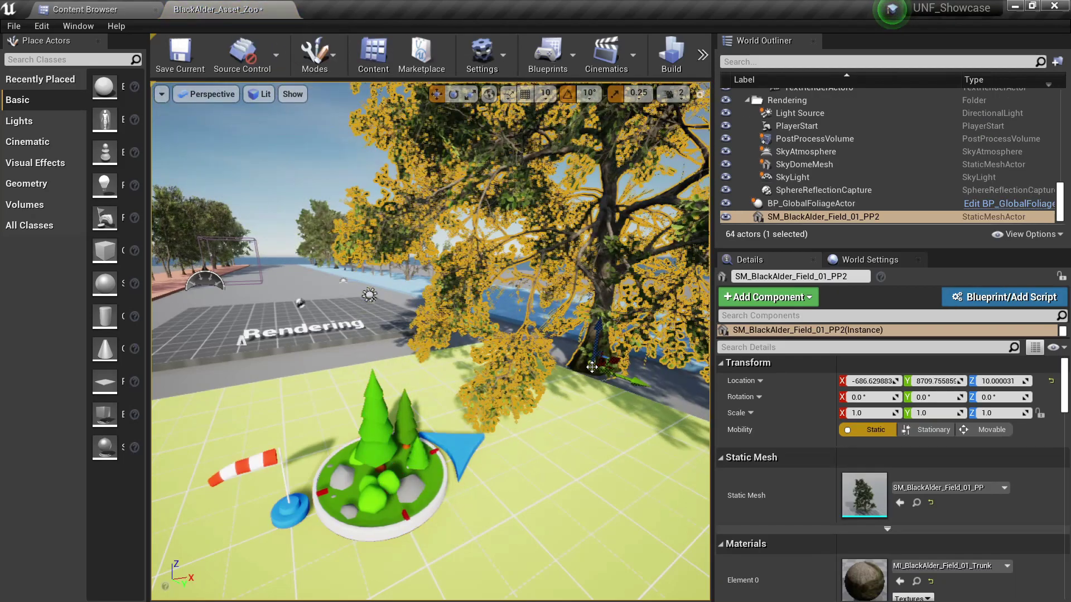
{"action": "right_click_drag", "start_coordinate": [529, 438], "coordinate": [541, 418]}
{"action": "scroll", "coordinate": [896, 500], "scroll_direction": "down", "scroll_amount": 6}
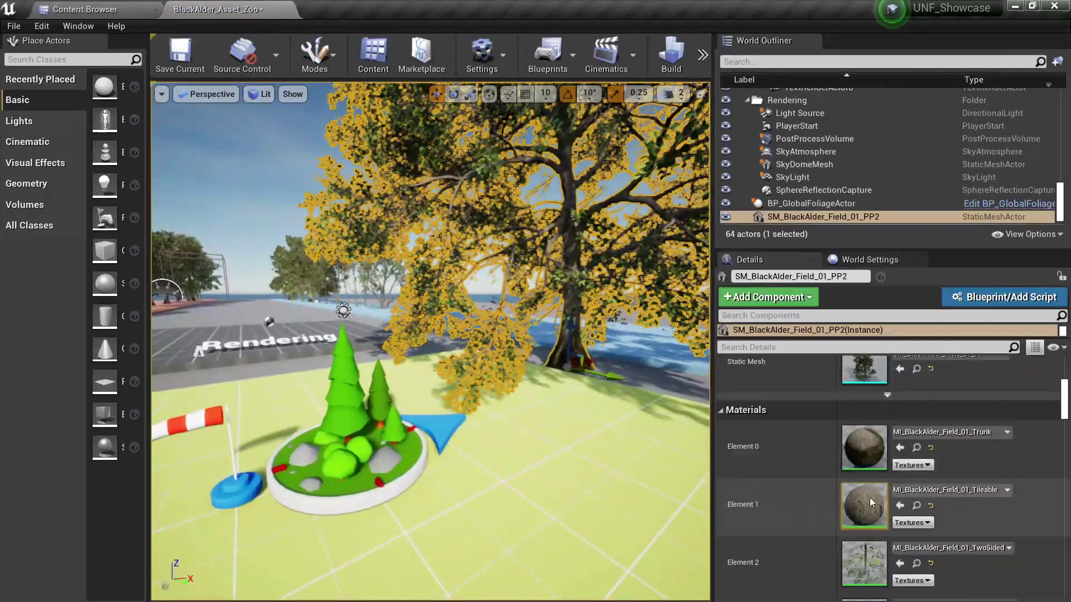
{"action": "right_click_drag", "start_coordinate": [551, 284], "coordinate": [557, 274]}
- Select the global foliage actor and set its Wind Strength to 50
{"action": "left_click", "coordinate": [364, 436]}
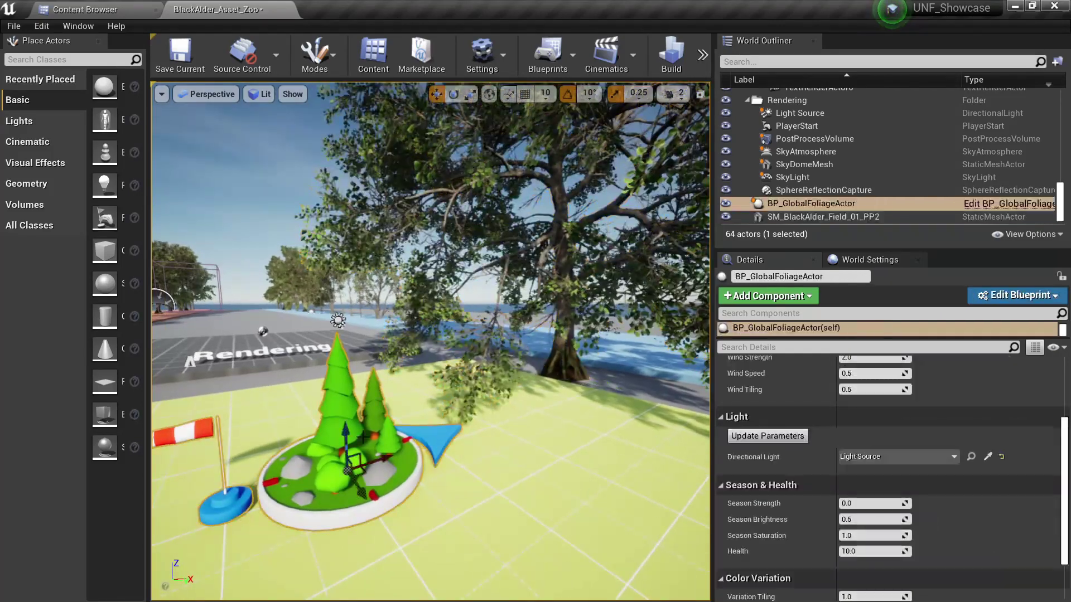
{"action": "scroll", "coordinate": [875, 467], "scroll_direction": "up", "scroll_amount": 4}
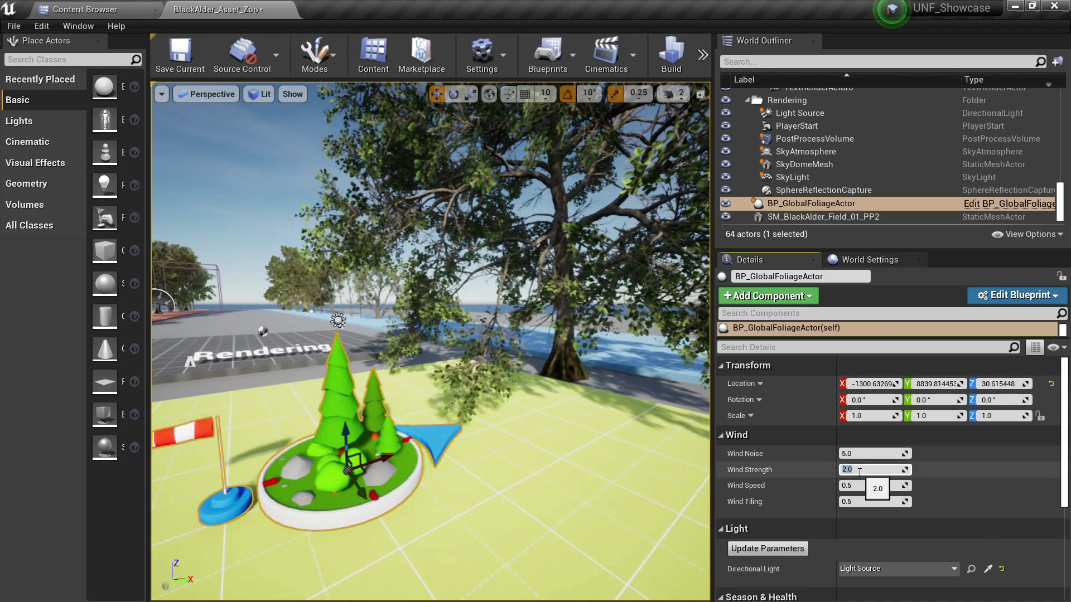
{"action": "type", "text": "50"}
{"action": "key", "text": "Return"}
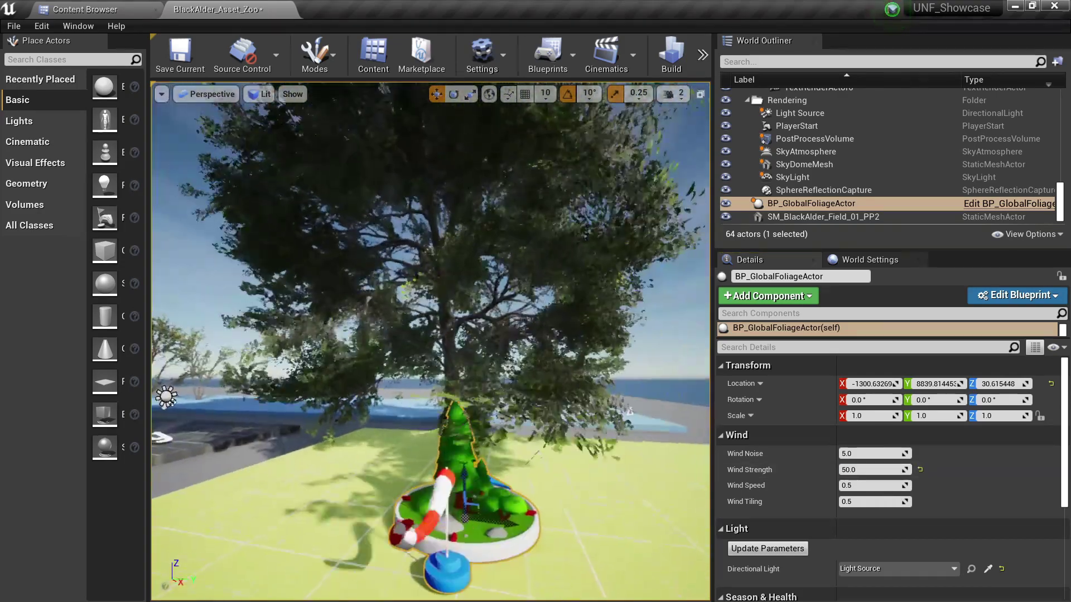
- Set the global foliage actor's Wind Strength to 25
{"action": "left_click", "coordinate": [862, 470]}
{"action": "type", "text": "25"}
{"action": "key", "text": "Return"}
{"action": "left_click", "coordinate": [862, 469]}
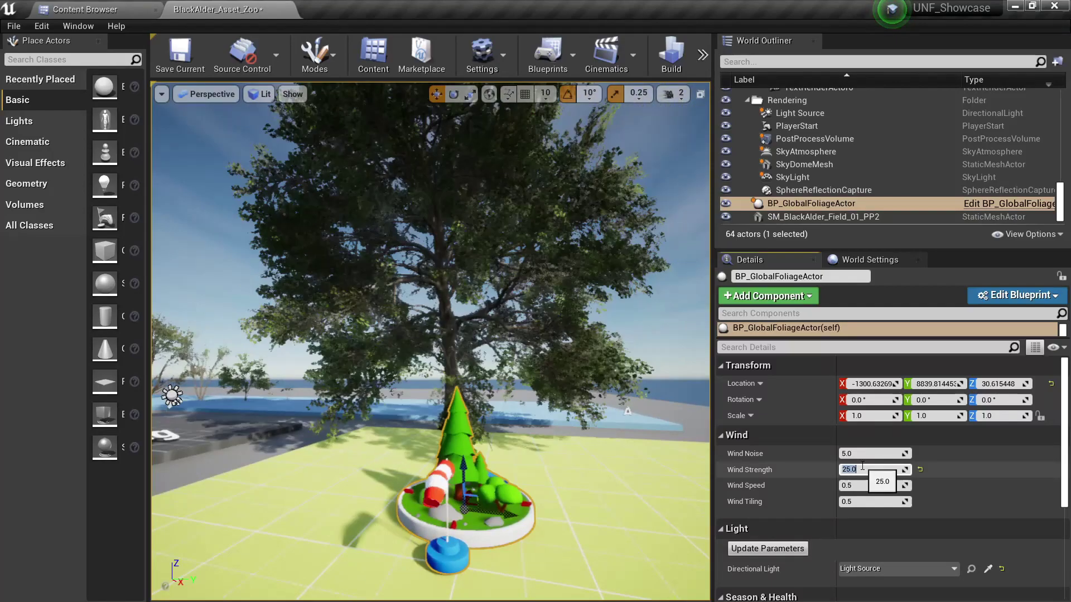
- Set the global foliage actor's Wind Speed to 0.1 and raise its Wind Tiling to about 2.22
{"action": "left_click", "coordinate": [841, 490]}
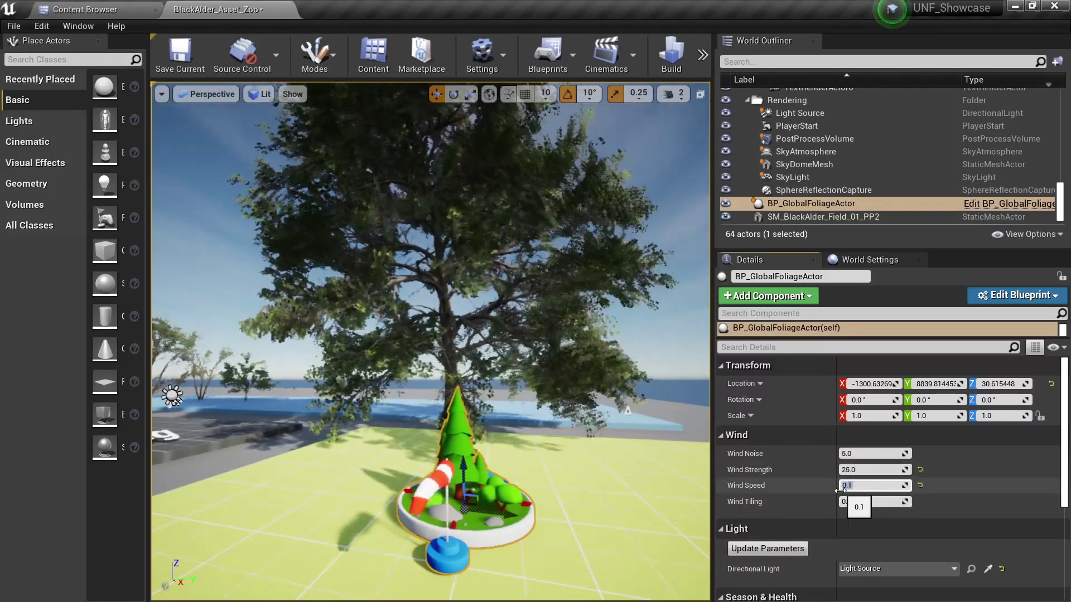
{"action": "left_click_drag", "start_coordinate": [870, 504], "coordinate": [907, 504]}
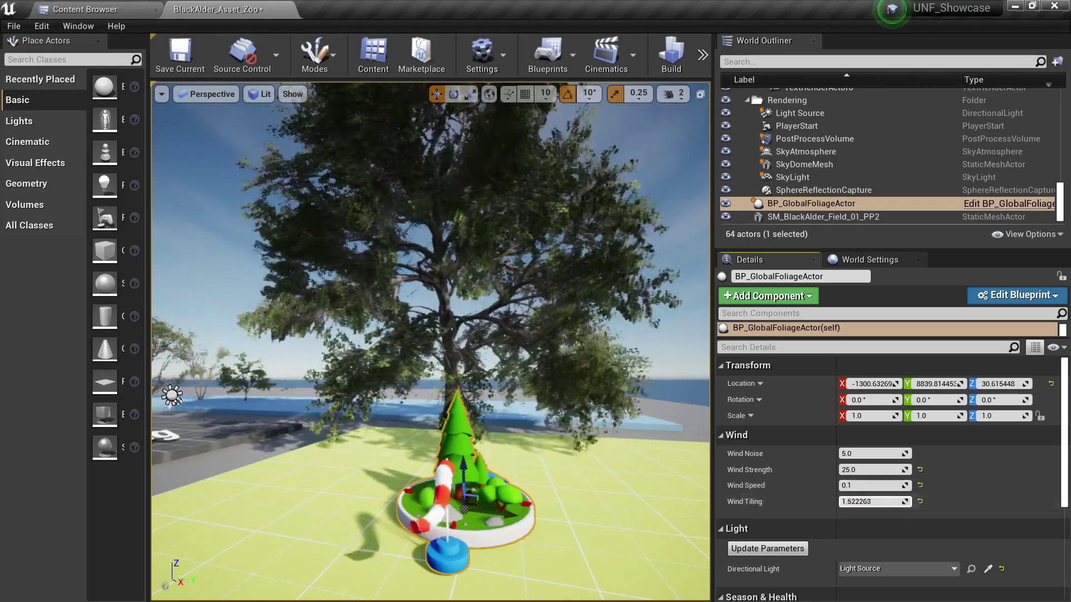
{"action": "right_click_drag", "start_coordinate": [595, 379], "coordinate": [586, 321]}
- Set the global foliage actor's Wind Strength to 5
{"action": "left_click", "coordinate": [845, 472]}
{"action": "type", "text": "5"}
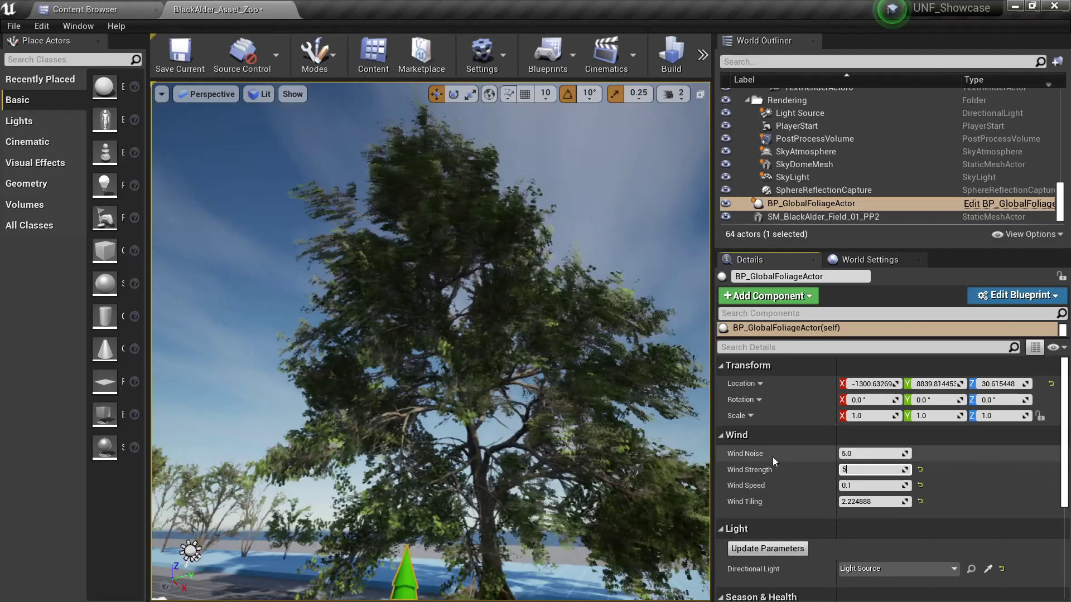
{"action": "right_click_drag", "start_coordinate": [658, 415], "coordinate": [661, 449]}
{"action": "scroll", "coordinate": [824, 454], "scroll_direction": "down", "scroll_amount": 3}
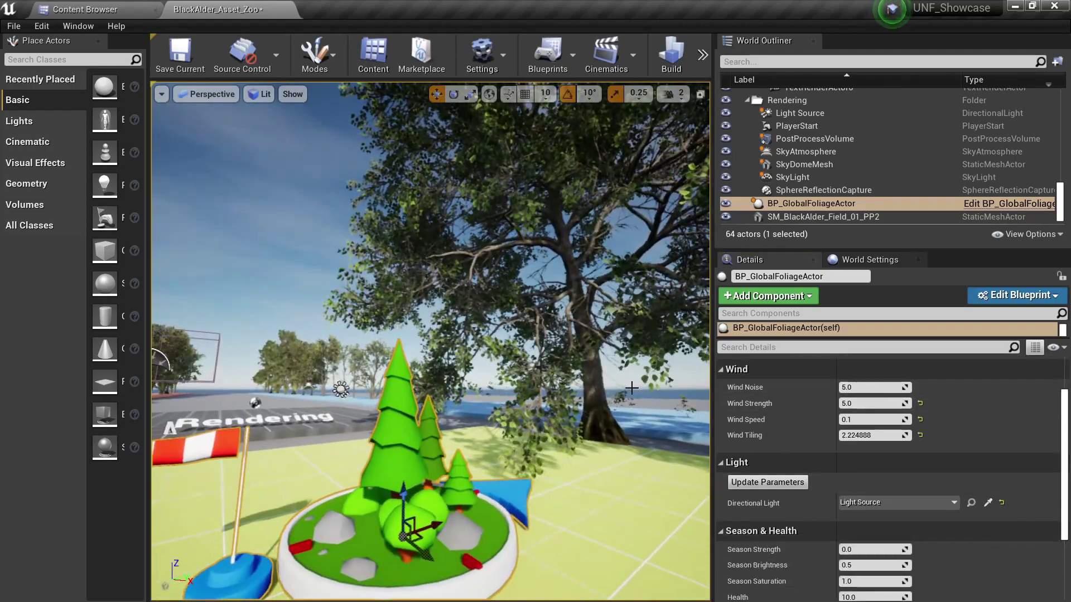
- Show the global foliage actor's Directional Light choices and try a Season Strength of about 0.74
{"action": "left_click", "coordinate": [909, 505]}
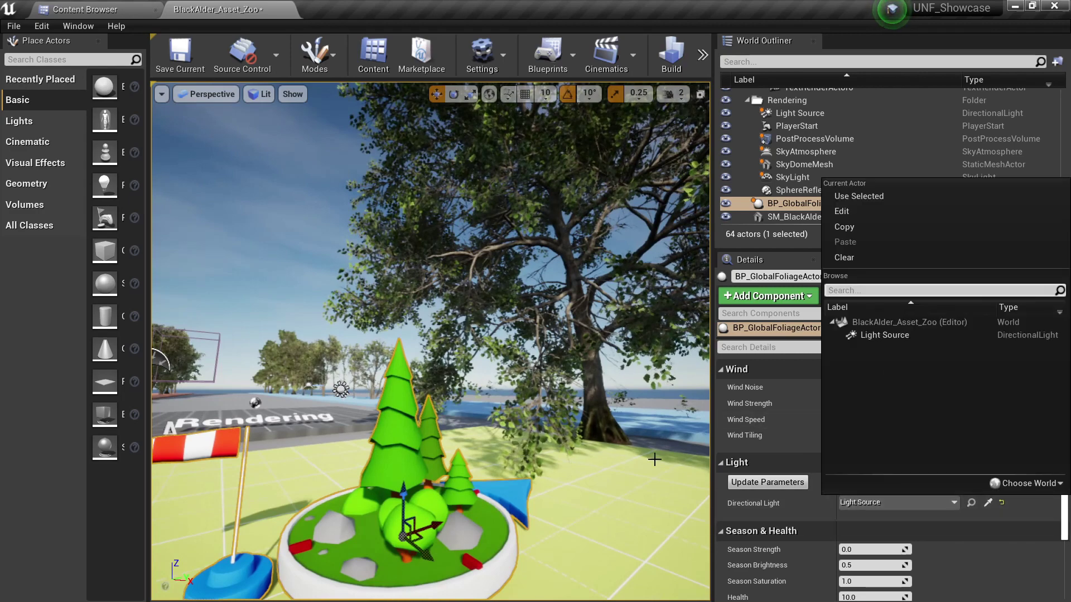
{"action": "right_click_drag", "start_coordinate": [655, 459], "coordinate": [681, 452]}
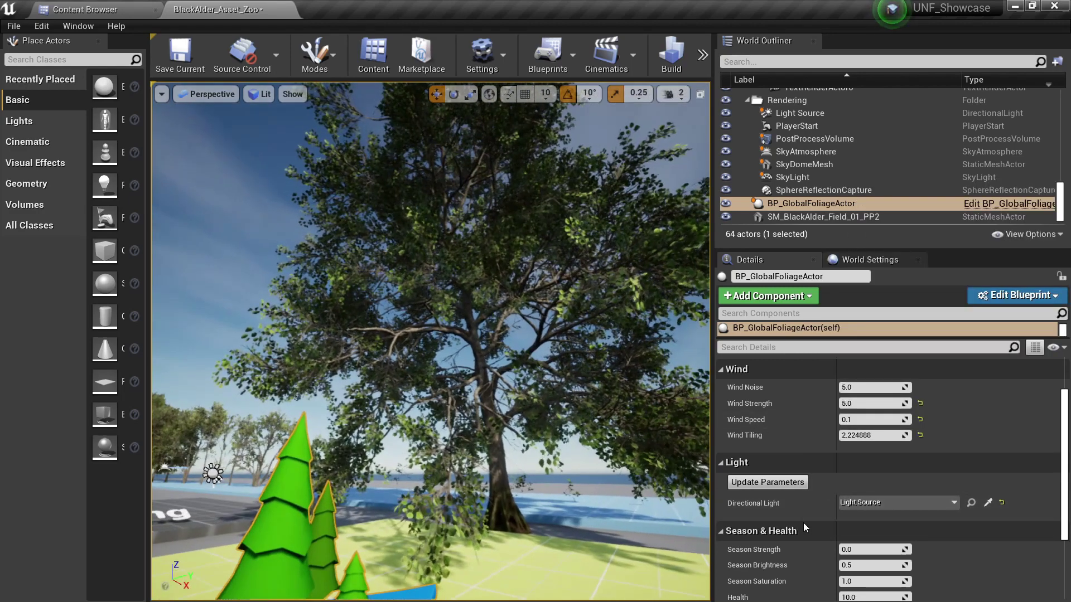
{"action": "scroll", "coordinate": [804, 528], "scroll_direction": "down", "scroll_amount": 3}
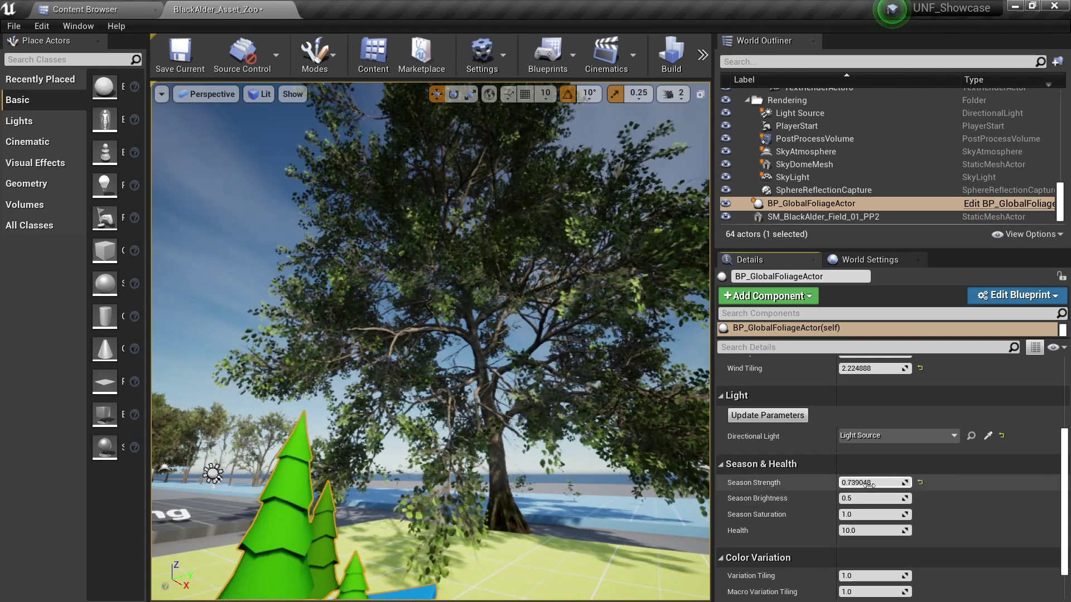
{"action": "right_click_drag", "start_coordinate": [563, 372], "coordinate": [569, 416]}
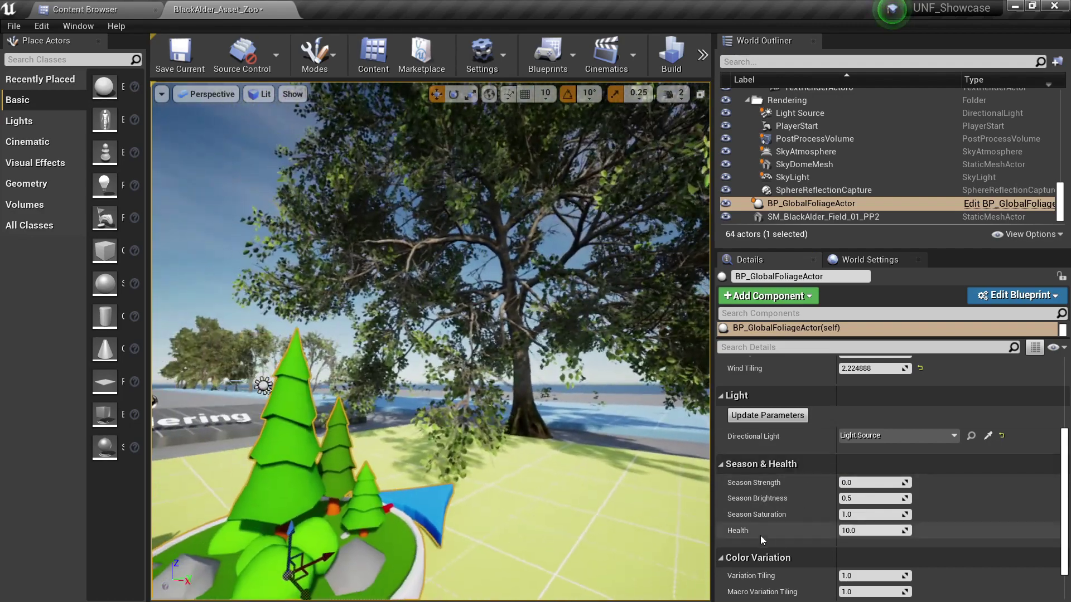
- Try Health values of about 3 and 5.2 on the global foliage actor, and raise its Health to about 9.78
{"action": "left_click", "coordinate": [875, 531]}
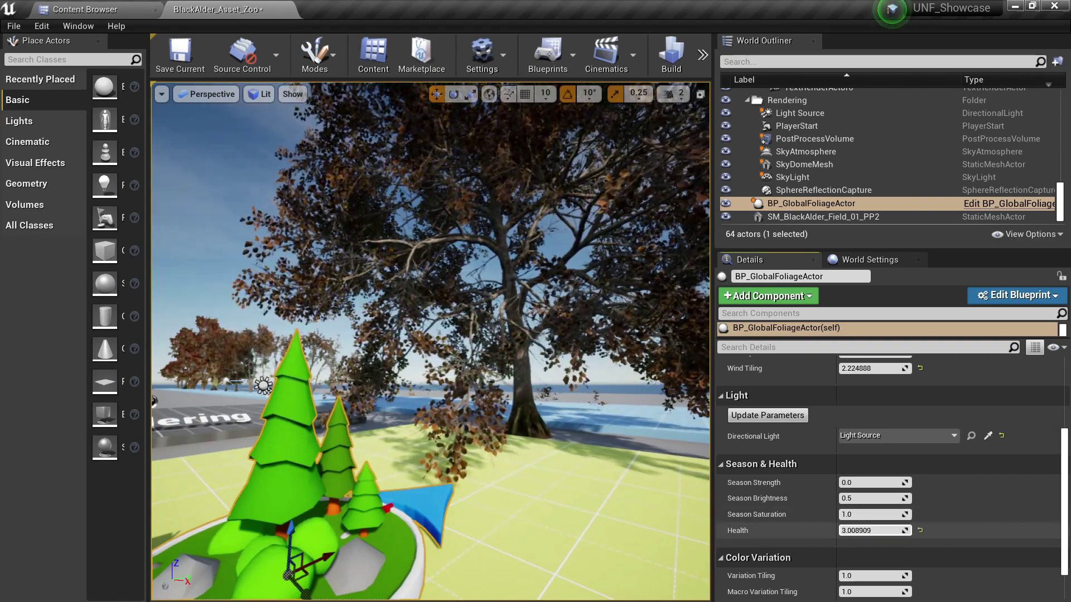
{"action": "left_click_drag", "start_coordinate": [875, 531], "coordinate": [862, 531]}
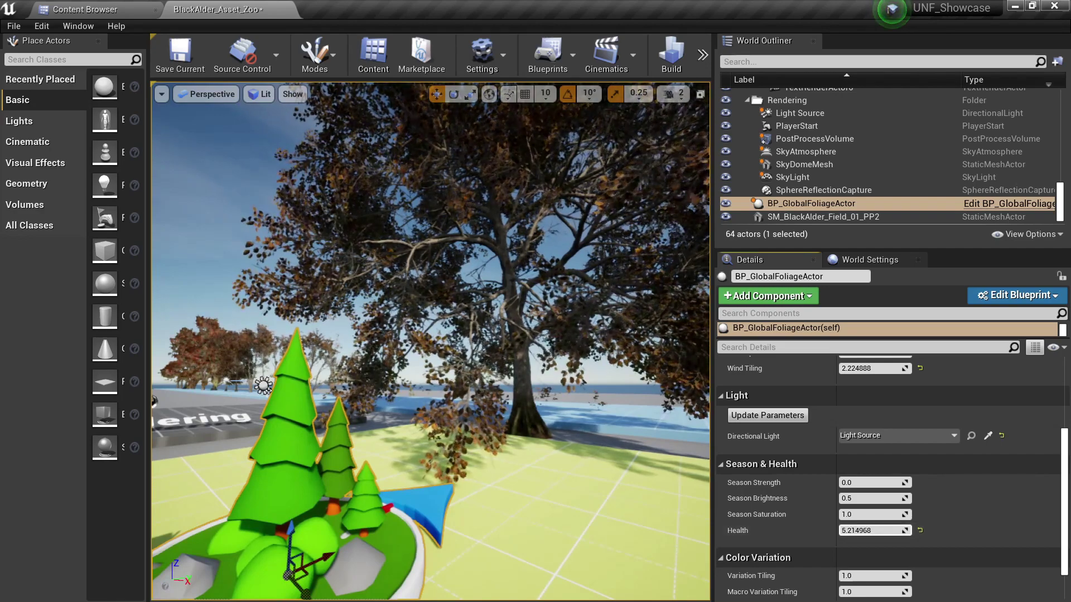
{"action": "mouse_move", "coordinate": [502, 357]}
{"action": "right_mouse_down"}
{"action": "mouse_move", "coordinate": [343, 357]}
{"action": "mouse_move", "coordinate": [289, 372]}
{"action": "right_mouse_up"}
{"action": "key", "text": "w"}
{"action": "key", "text": "w"}
{"action": "key", "text": "q"}
{"action": "left_click_drag", "start_coordinate": [862, 531], "coordinate": [885, 532]}
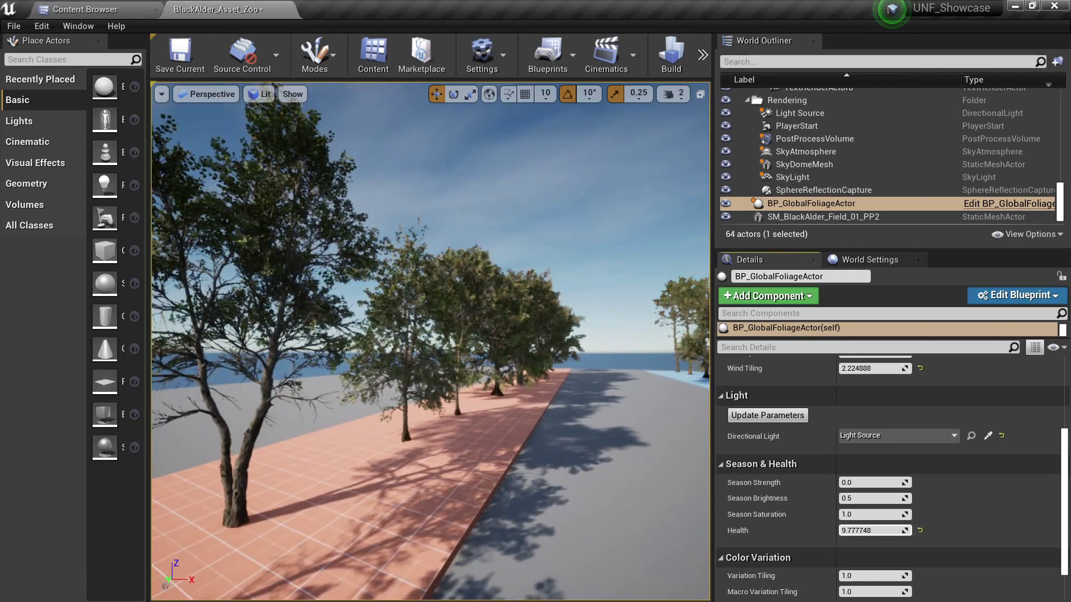
- Raise the global foliage actor's Wind Strength to about 69
{"action": "scroll", "coordinate": [866, 475], "scroll_direction": "up", "scroll_amount": 3}
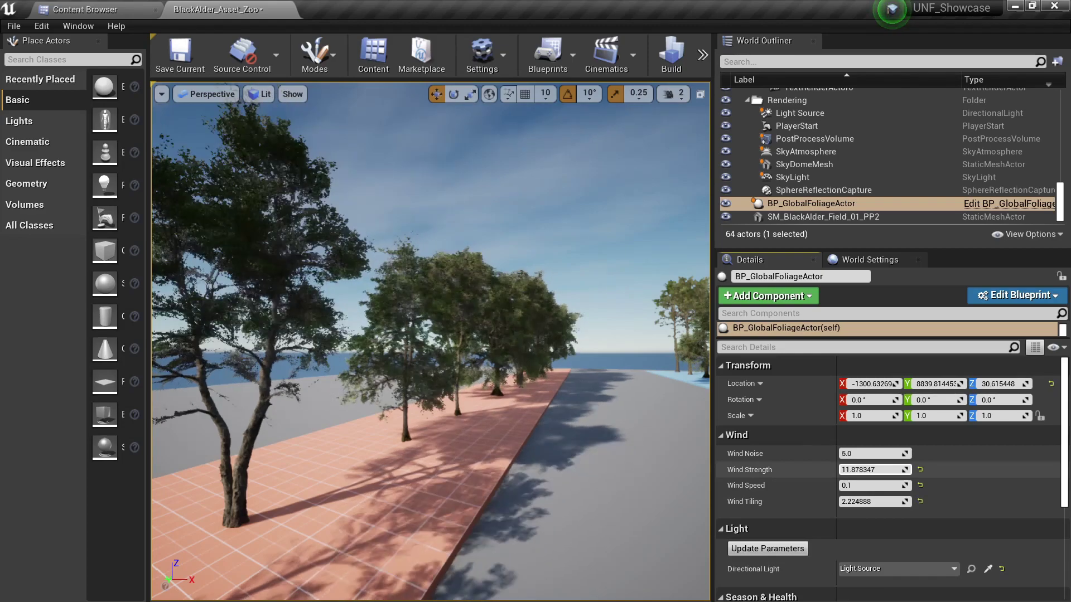
{"action": "left_click_drag", "start_coordinate": [866, 470], "coordinate": [937, 471]}
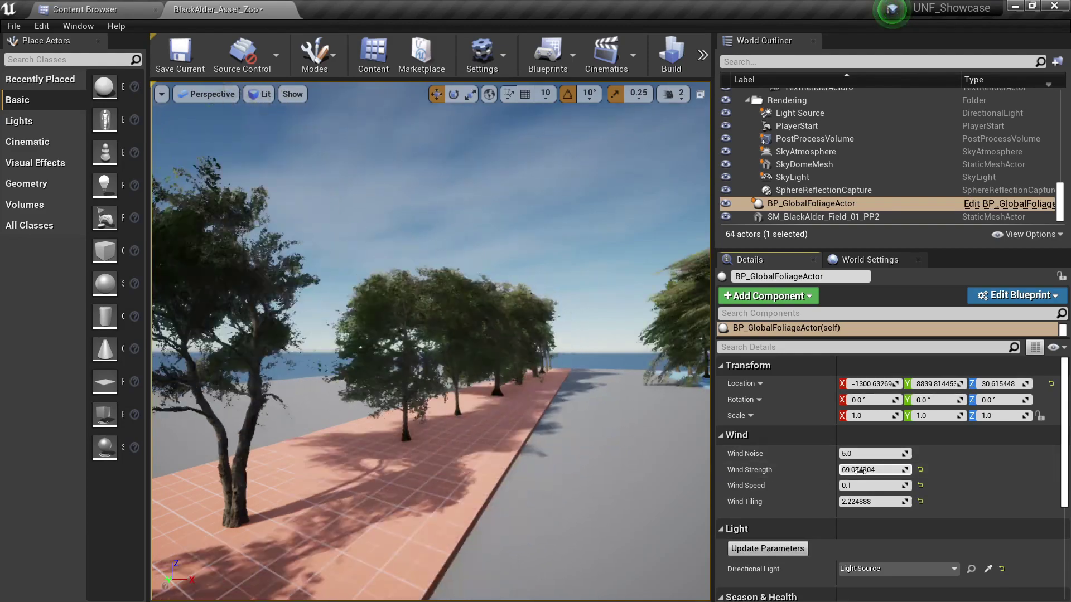
{"action": "right_click_drag", "start_coordinate": [659, 440], "coordinate": [702, 441]}
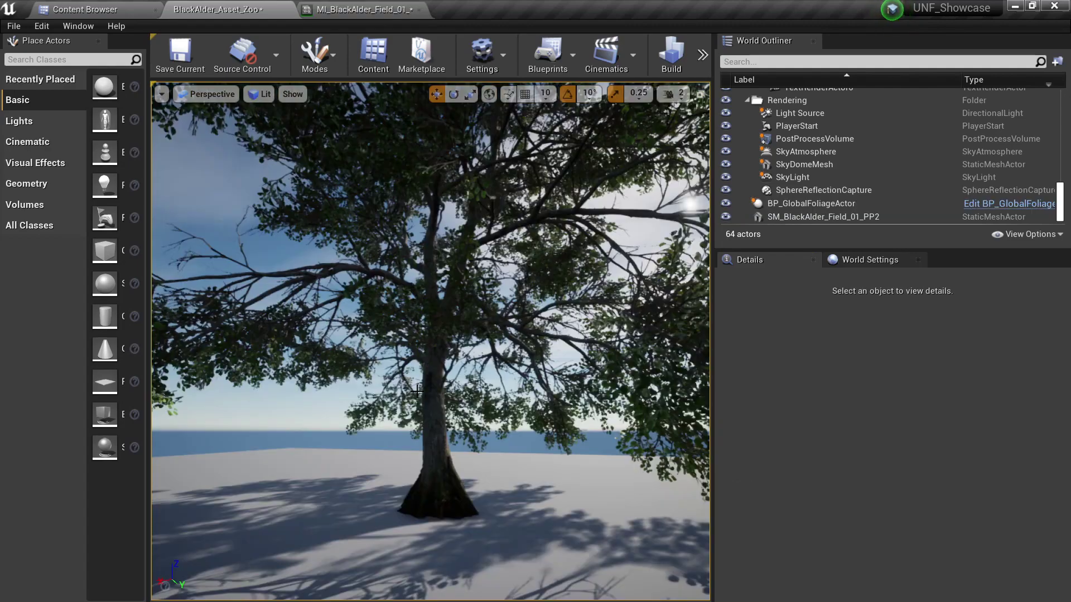
- Select the large Black Alder field tree and open its trunk material instance, MI_BlackAlder_Field_01_Trunk, for editing
{"action": "mouse_move", "coordinate": [454, 354]}
{"action": "right_mouse_down"}
{"action": "mouse_move", "coordinate": [478, 369]}
{"action": "mouse_move", "coordinate": [453, 355]}
{"action": "right_mouse_up"}
{"action": "left_click", "coordinate": [438, 344]}
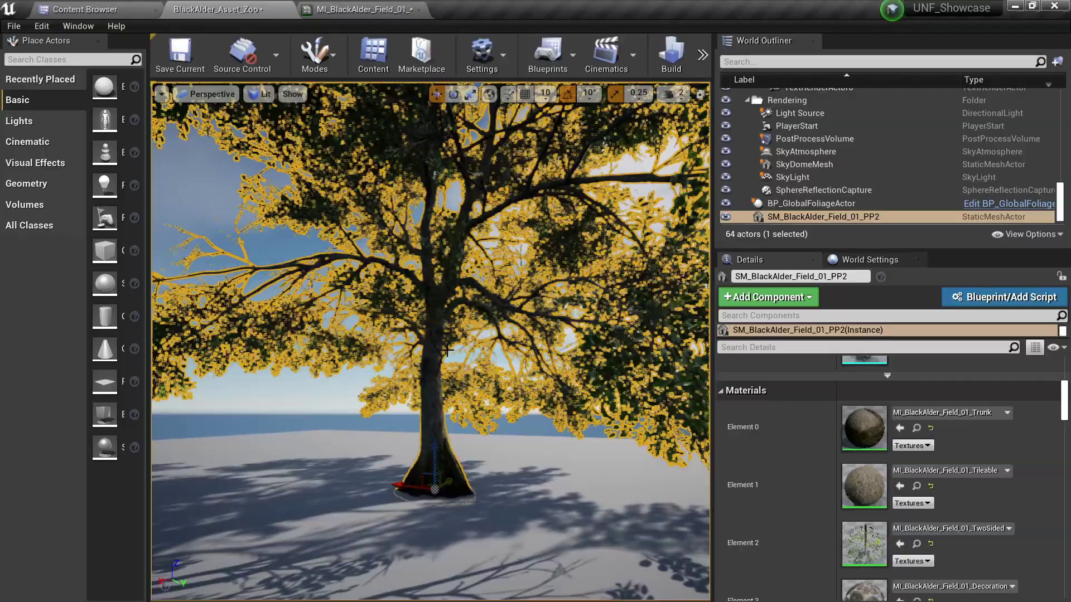
{"action": "key", "text": "f"}
{"action": "scroll", "coordinate": [812, 441], "scroll_direction": "down", "scroll_amount": 2}
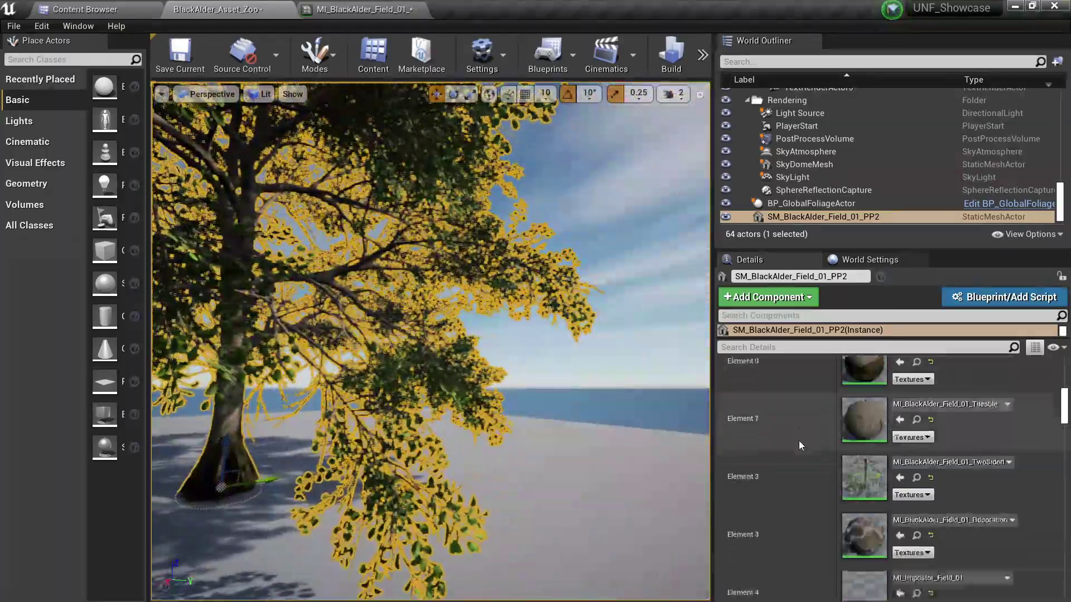
{"action": "scroll", "coordinate": [799, 441], "scroll_direction": "up", "scroll_amount": 2}
{"action": "right_click_drag", "start_coordinate": [535, 379], "coordinate": [483, 385]}
{"action": "double_click", "coordinate": [861, 421]}
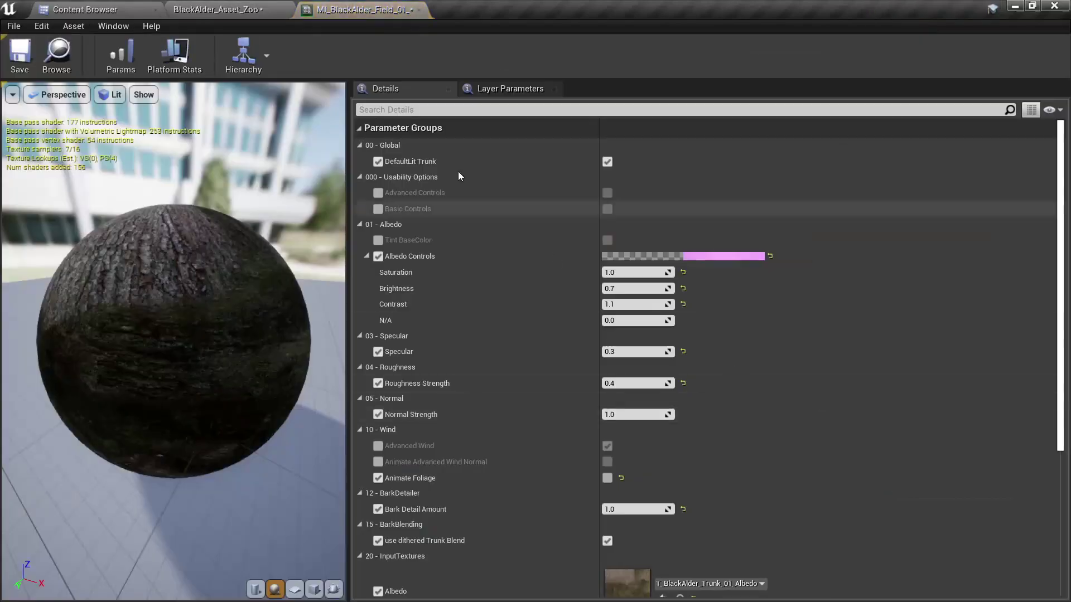
- Undock the trunk material editor into a floating window beside the tree and enlarge it vertically
{"action": "left_click_drag", "start_coordinate": [367, 14], "coordinate": [663, 119]}
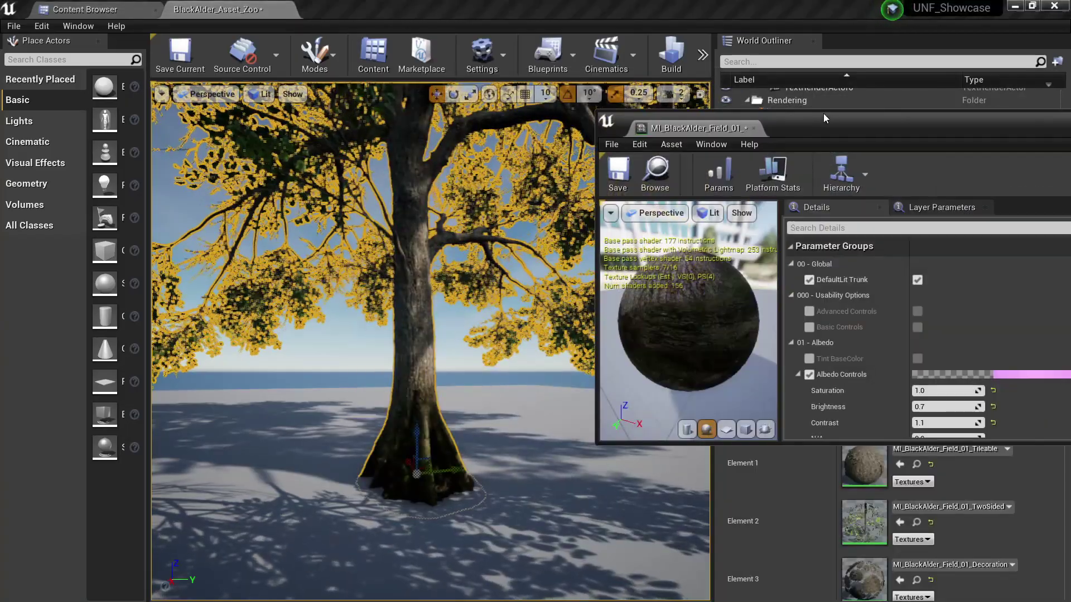
{"action": "left_click_drag", "start_coordinate": [825, 118], "coordinate": [824, 45]}
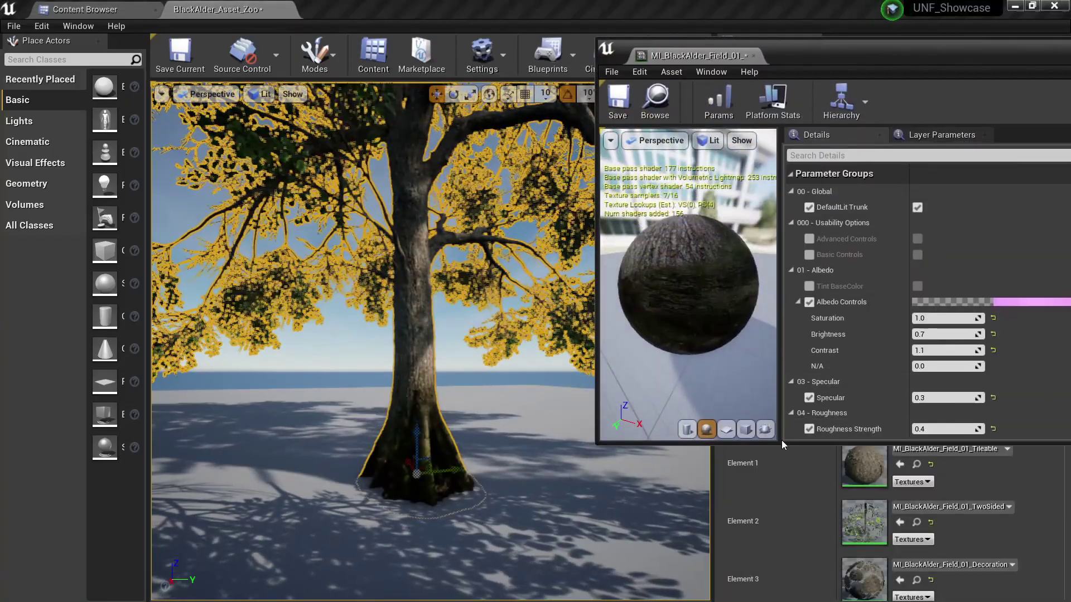
{"action": "left_click_drag", "start_coordinate": [775, 443], "coordinate": [775, 577]}
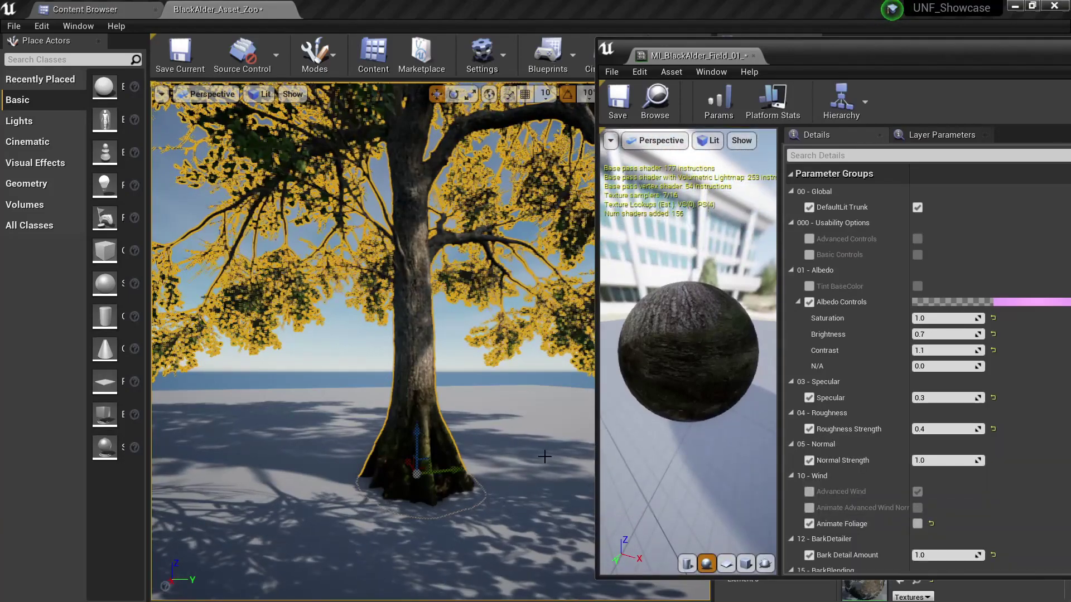
- Deselect the tree and lower the trunk material's albedo Brightness to about 0.38
{"action": "scroll", "coordinate": [387, 246], "scroll_direction": "up", "scroll_amount": 5}
{"action": "right_click_drag", "start_coordinate": [387, 246], "coordinate": [387, 206]}
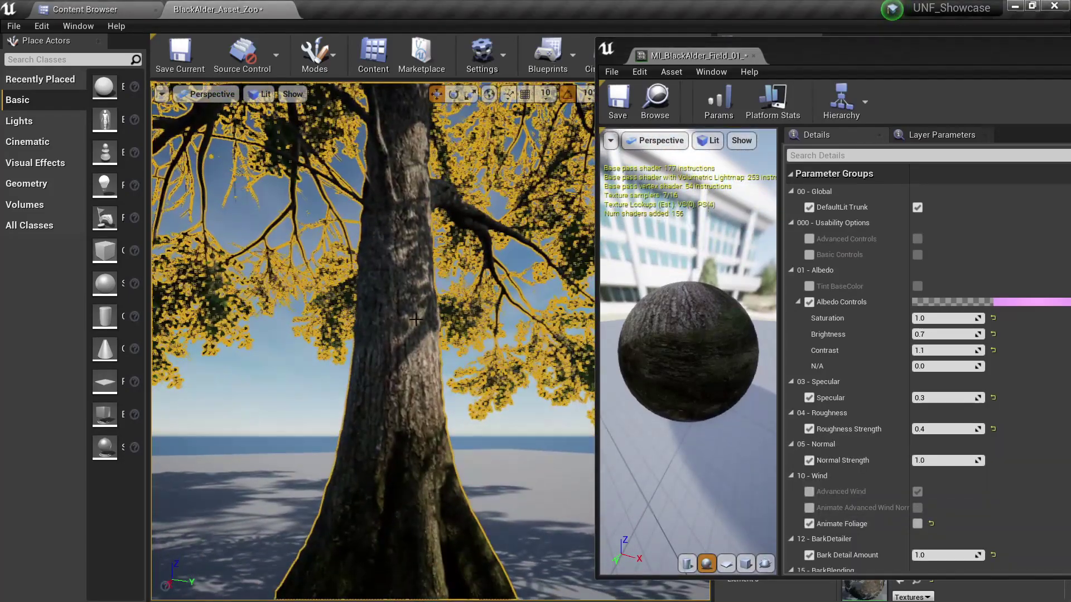
{"action": "key", "text": "Escape"}
{"action": "right_click_drag", "start_coordinate": [387, 245], "coordinate": [389, 271]}
{"action": "right_click_drag", "start_coordinate": [441, 235], "coordinate": [437, 265]}
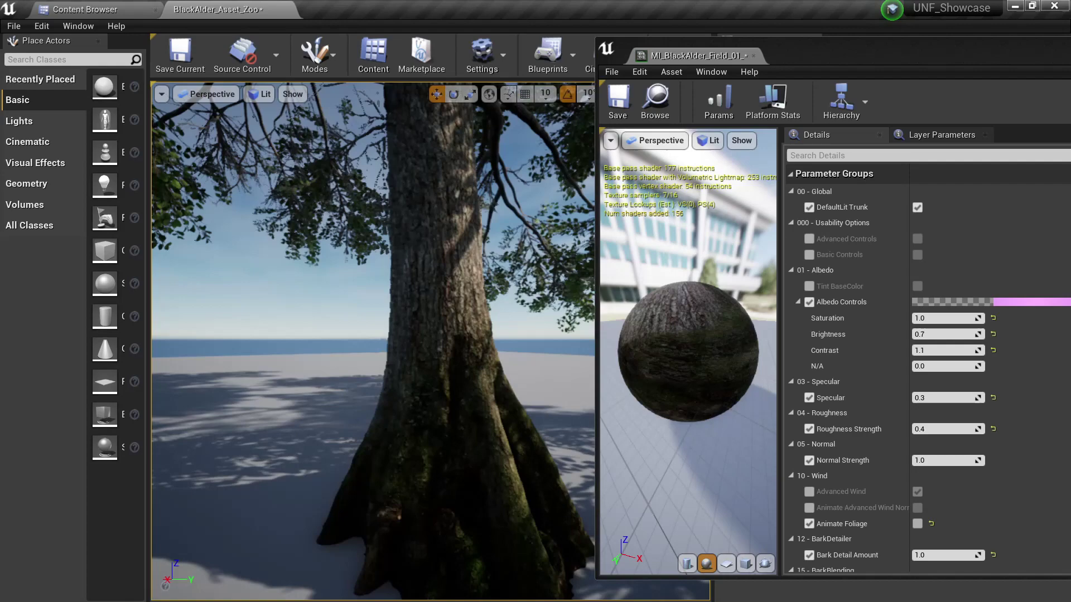
{"action": "scroll", "coordinate": [441, 235], "scroll_direction": "up", "scroll_amount": 4}
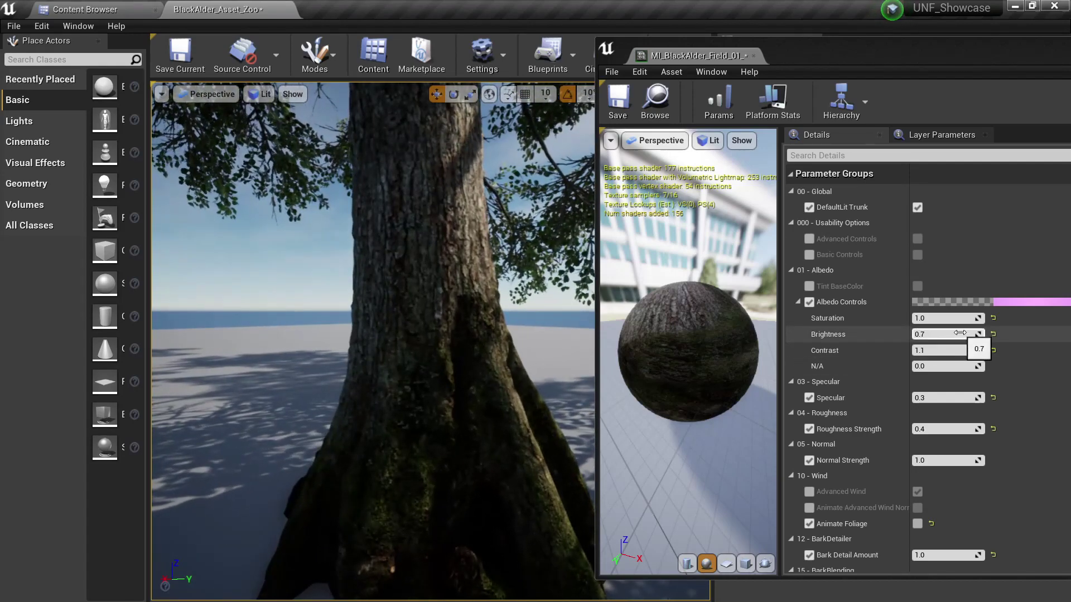
{"action": "left_click_drag", "start_coordinate": [960, 333], "coordinate": [919, 333]}
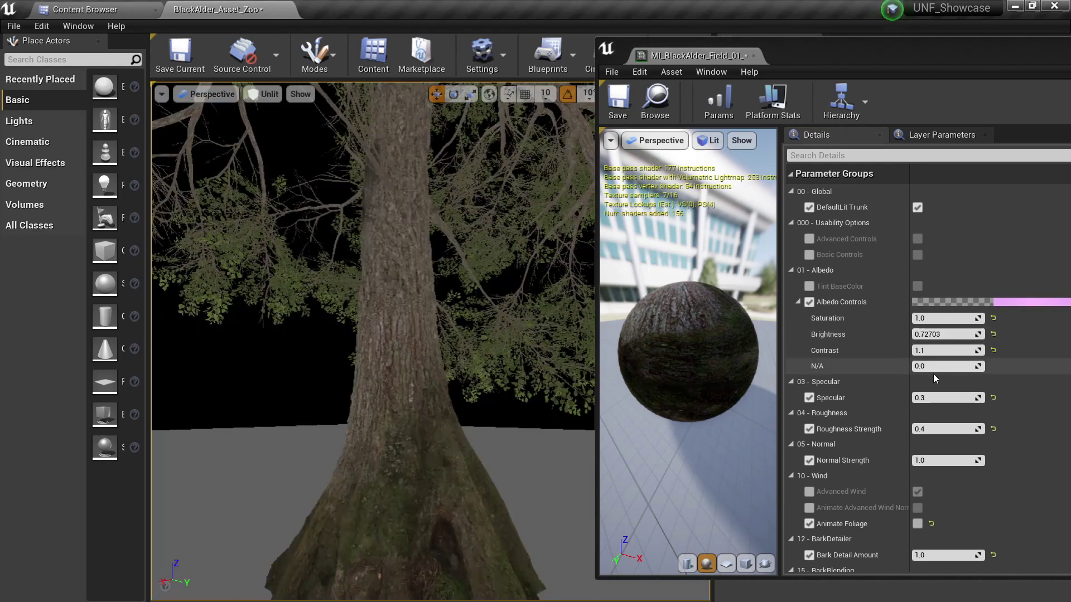
{"action": "left_click_drag", "start_coordinate": [958, 338], "coordinate": [947, 334]}
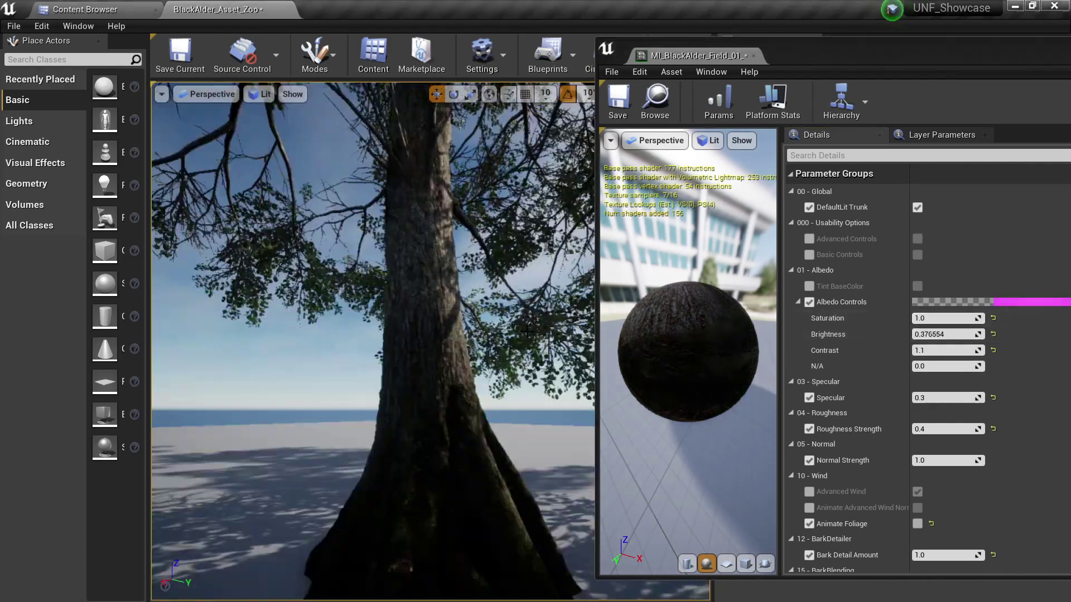
- Try disabling DefaultLit Trunk in the trunk material and enable it again
{"action": "left_click", "coordinate": [918, 207]}
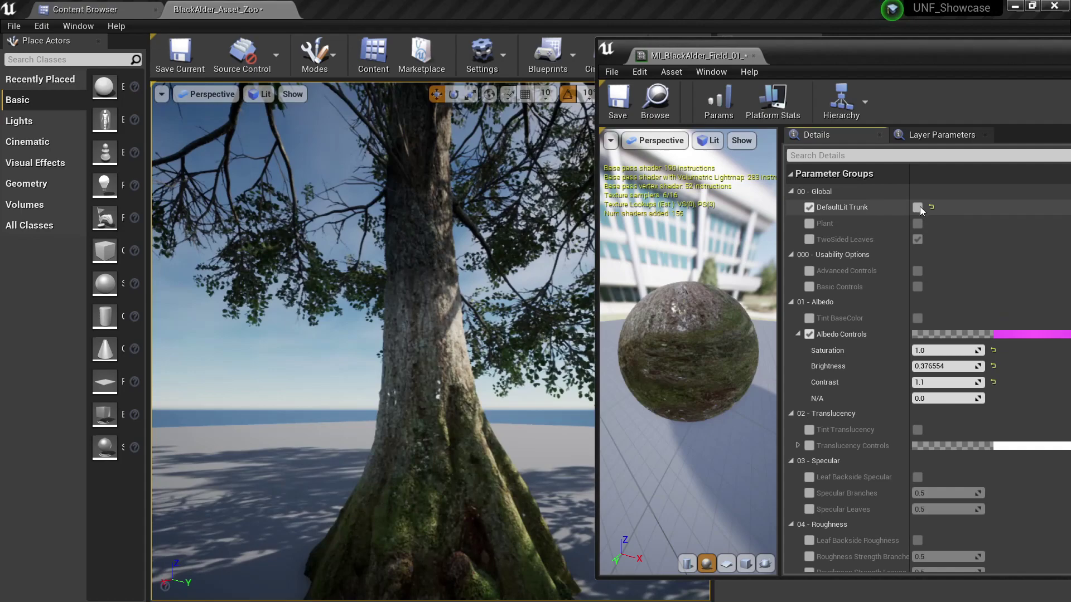
{"action": "left_click", "coordinate": [918, 207]}
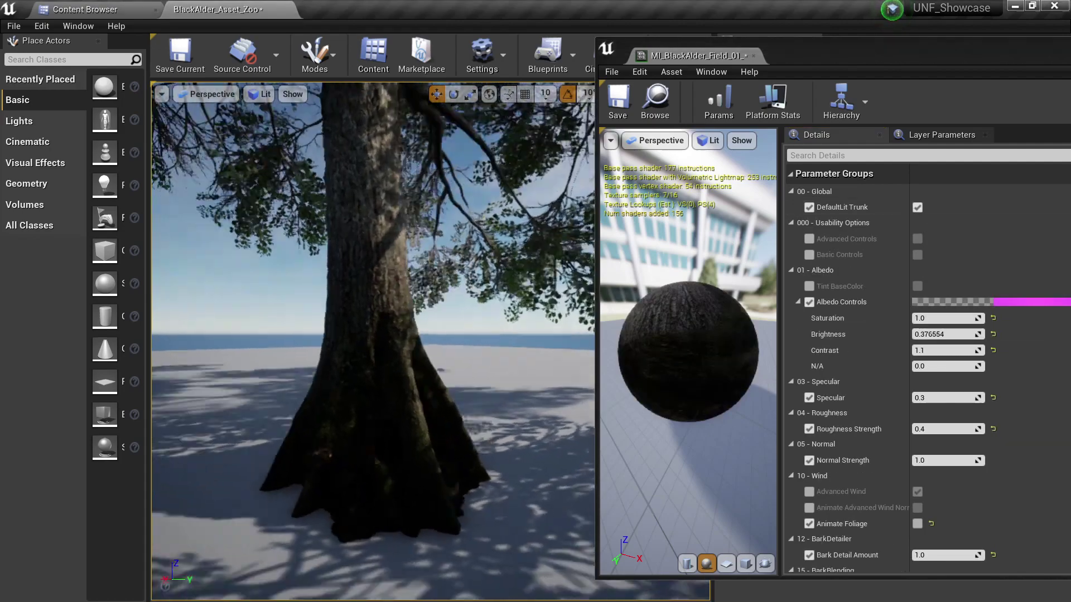
- Set the trunk material's Specular to 0.5
{"action": "right_click_drag", "start_coordinate": [374, 341], "coordinate": [440, 319]}
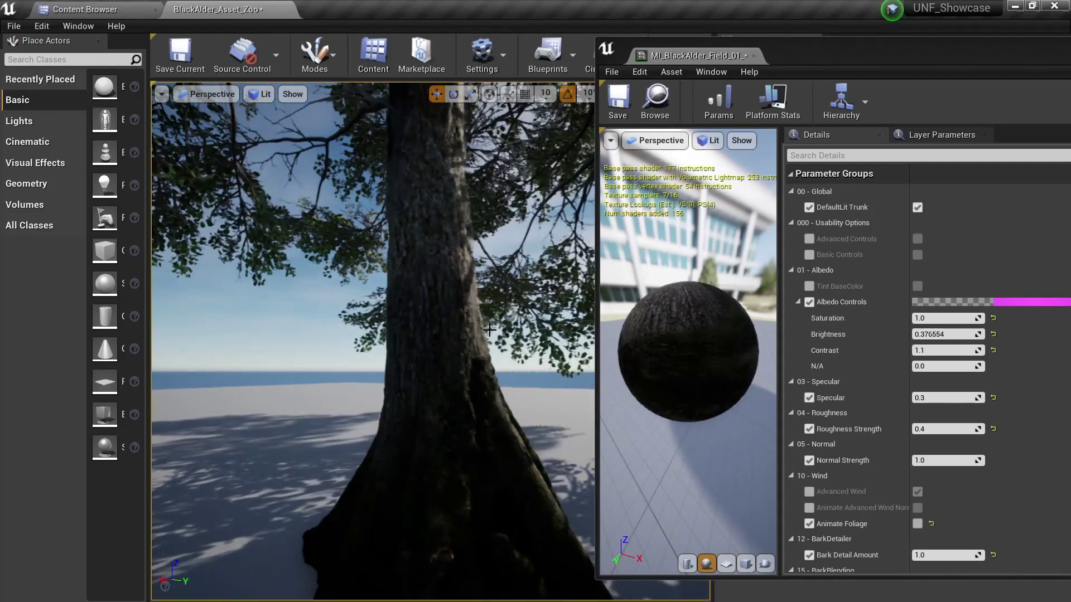
{"action": "right_click_drag", "start_coordinate": [373, 341], "coordinate": [380, 352]}
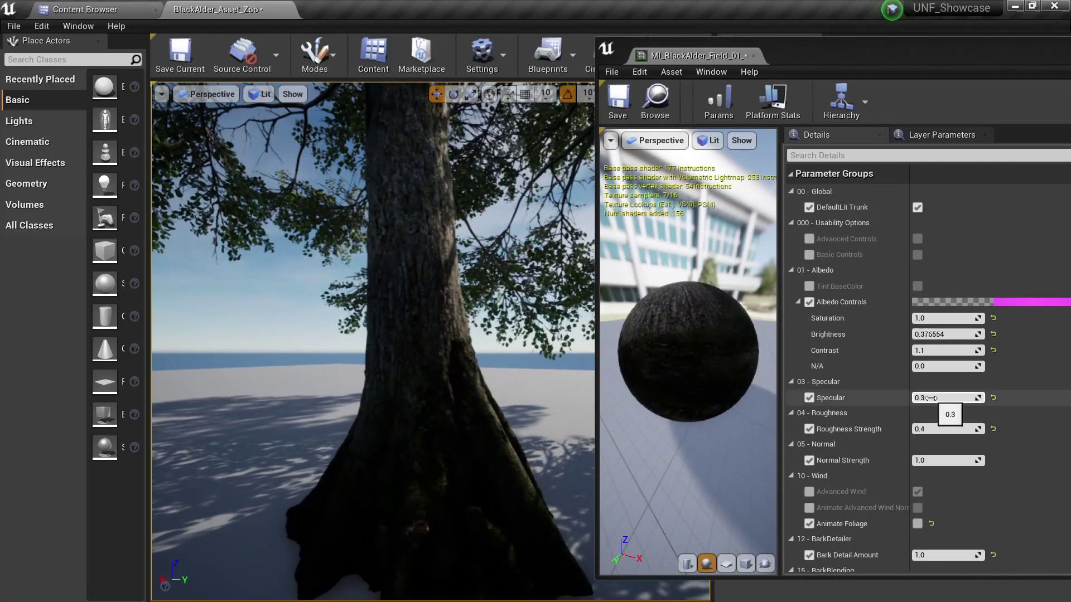
{"action": "left_click", "coordinate": [933, 399]}
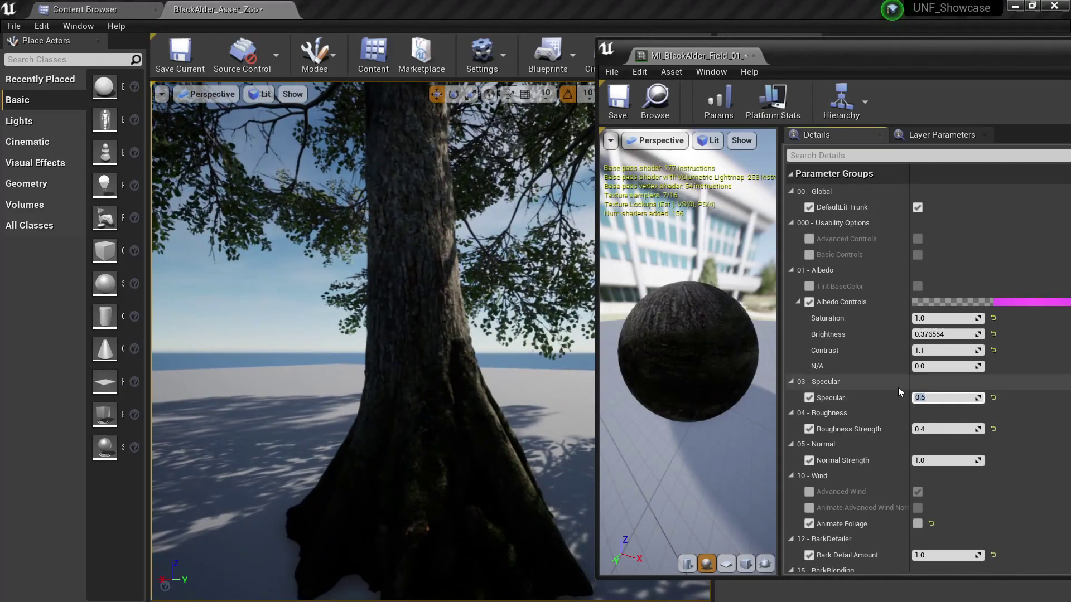
{"action": "key", "text": "Return"}
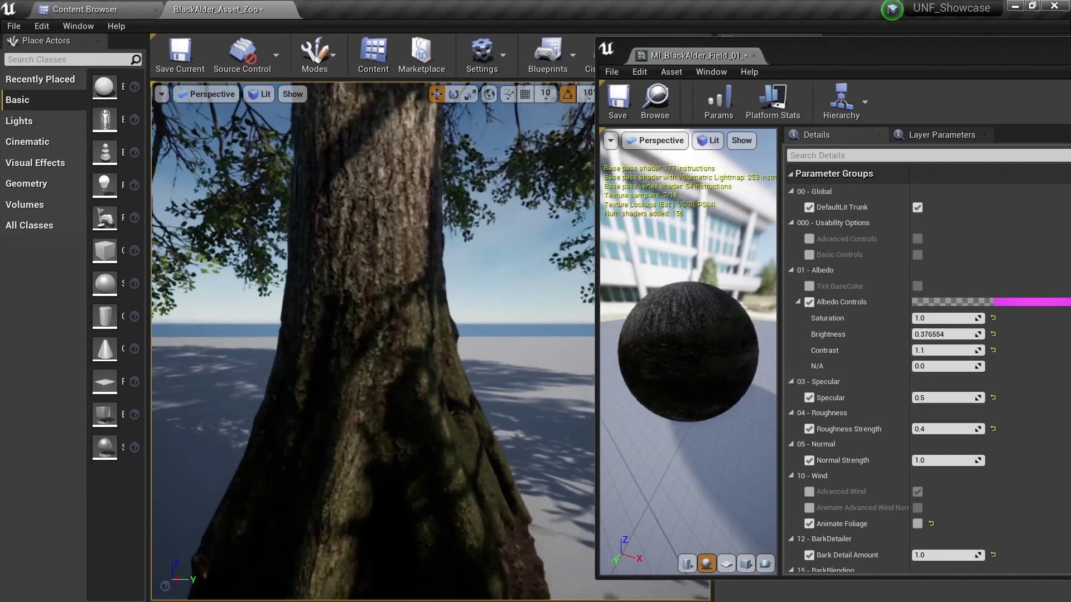
- Try a Roughness Strength of 0 on the trunk material, inspect the bark, and restore the value to 0.4
{"action": "left_click", "coordinate": [955, 428]}
{"action": "type", "text": "0"}
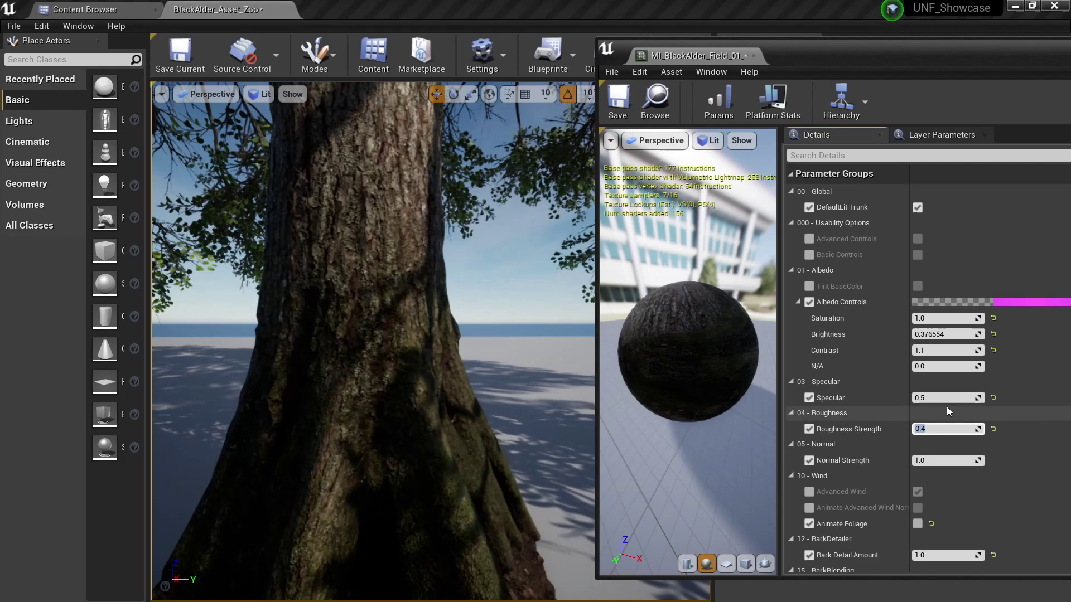
{"action": "key", "text": "Return"}
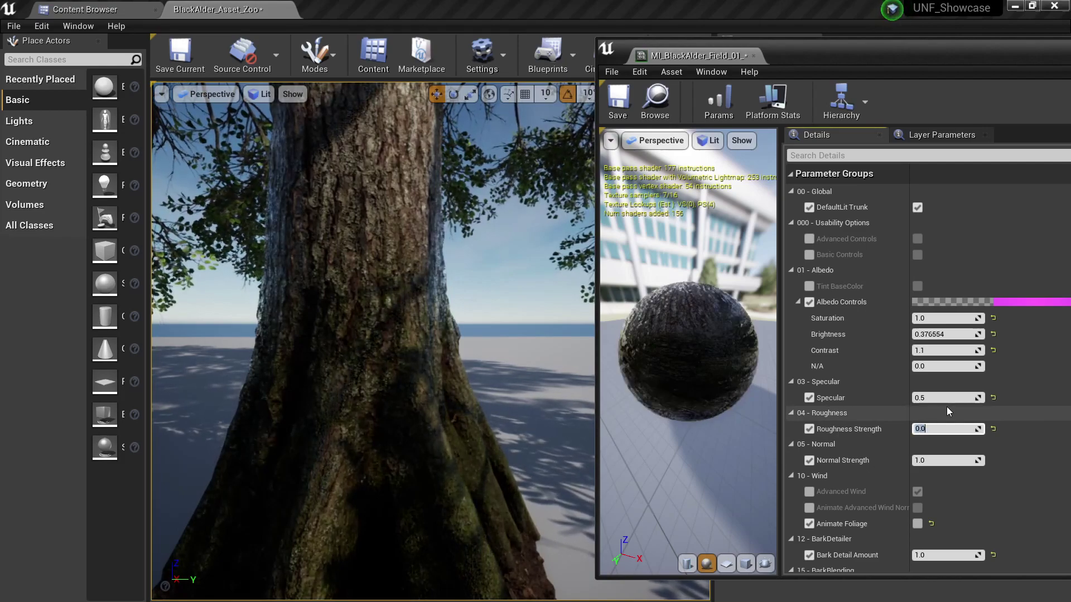
{"action": "right_click_drag", "start_coordinate": [474, 357], "coordinate": [519, 333]}
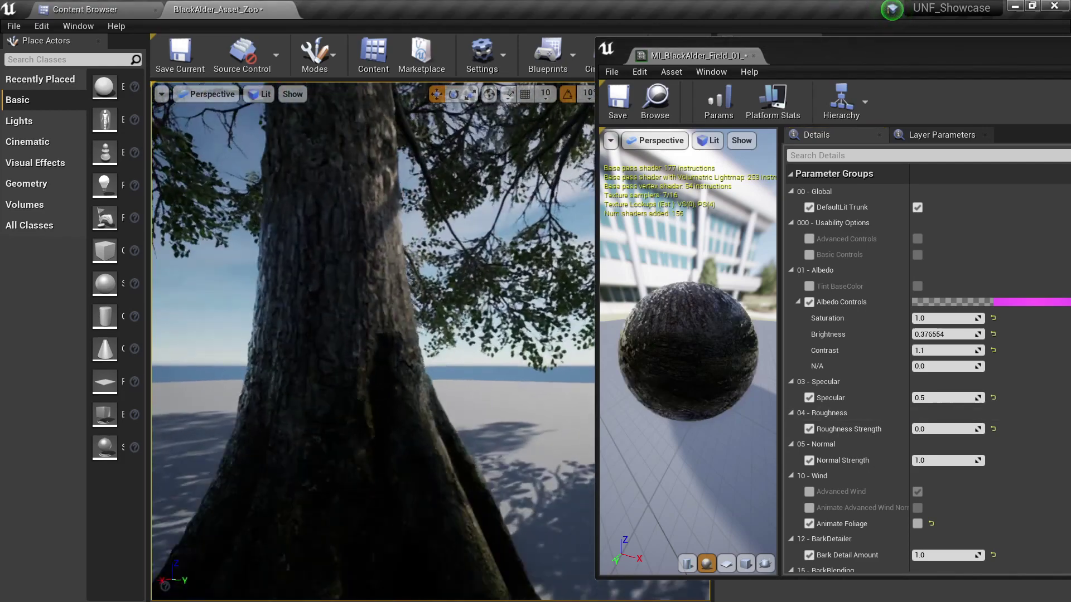
{"action": "right_click_drag", "start_coordinate": [400, 366], "coordinate": [357, 358]}
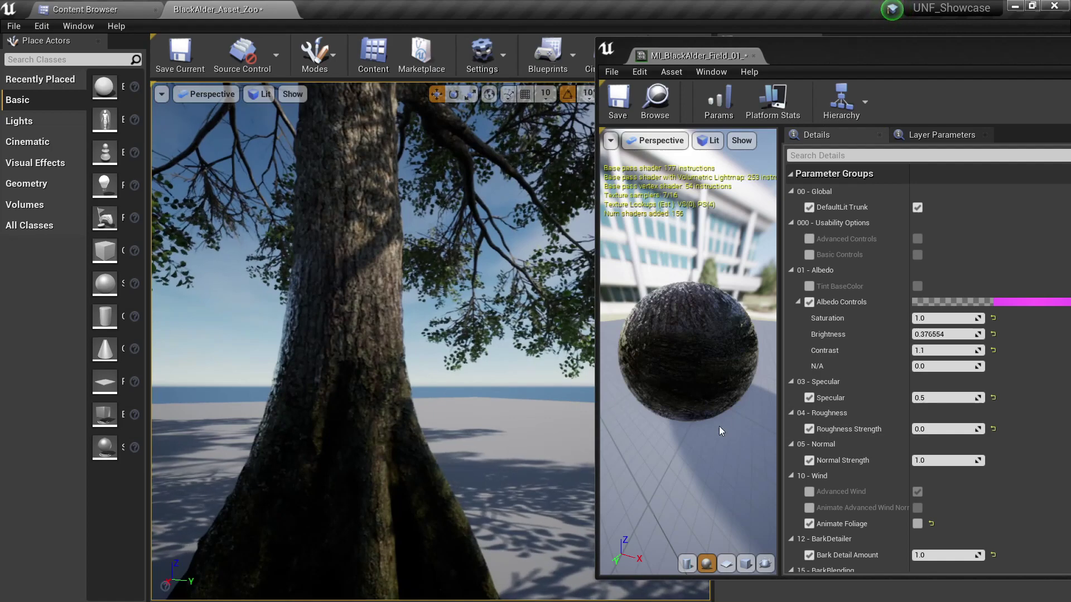
{"action": "left_click", "coordinate": [934, 430]}
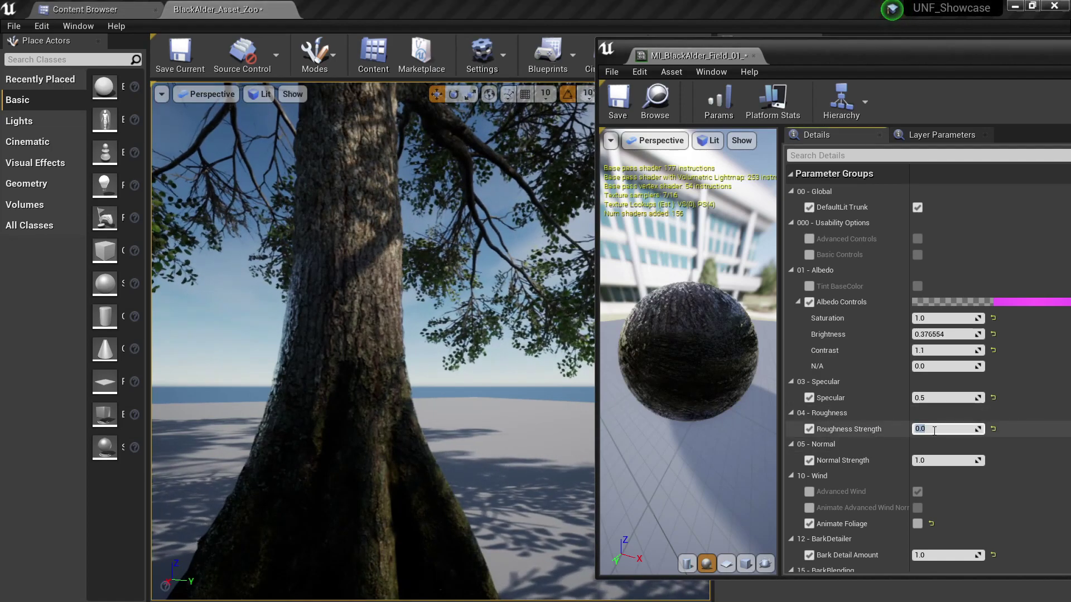
{"action": "type", "text": "0.4"}
{"action": "key", "text": "Return"}
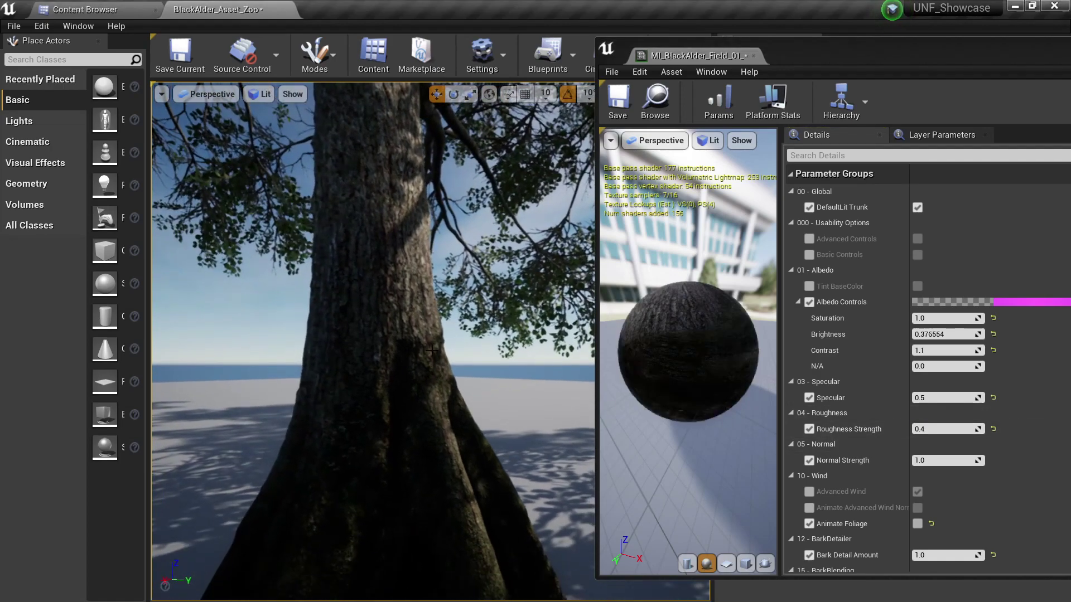
- Raise the trunk material's Normal Strength to 50
{"action": "left_click", "coordinate": [959, 458]}
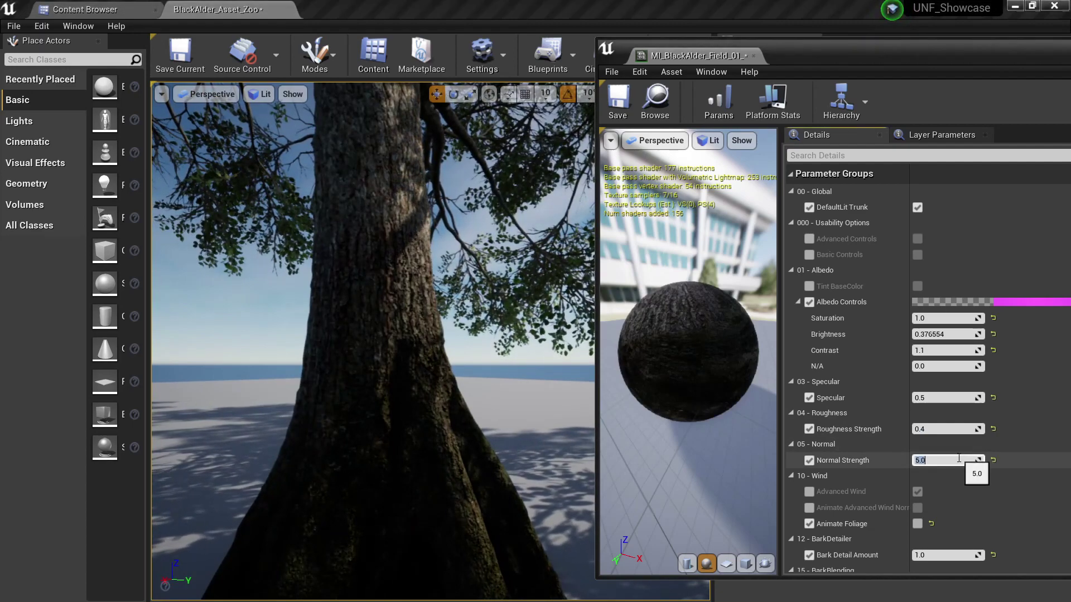
{"action": "key", "text": "Return"}
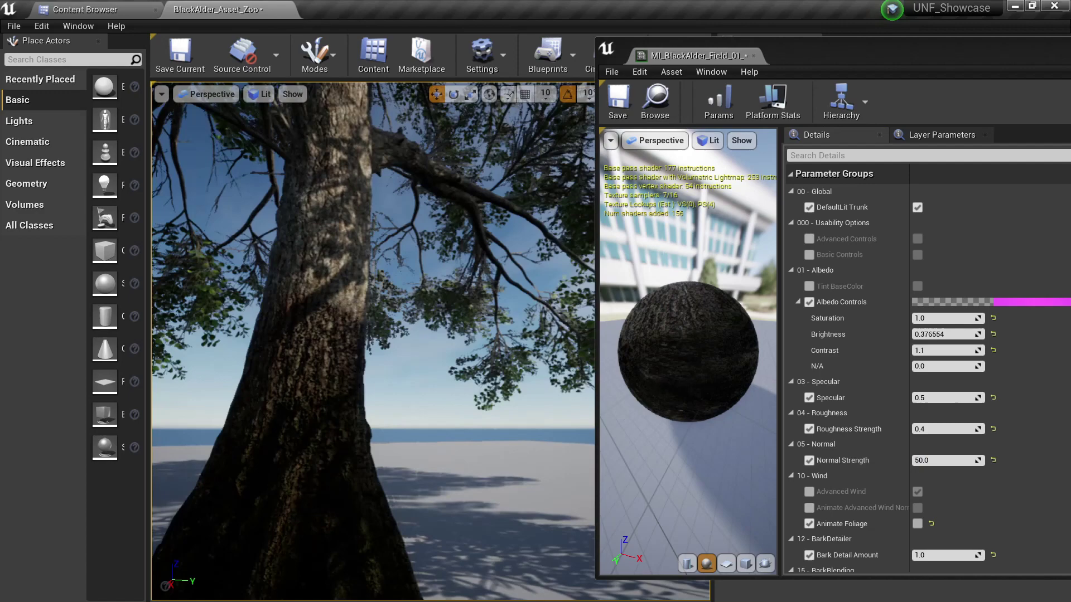
- Reset the trunk material's Normal Strength to its default and inspect the tree in wireframe before returning to lit shading
{"action": "left_click", "coordinate": [994, 461]}
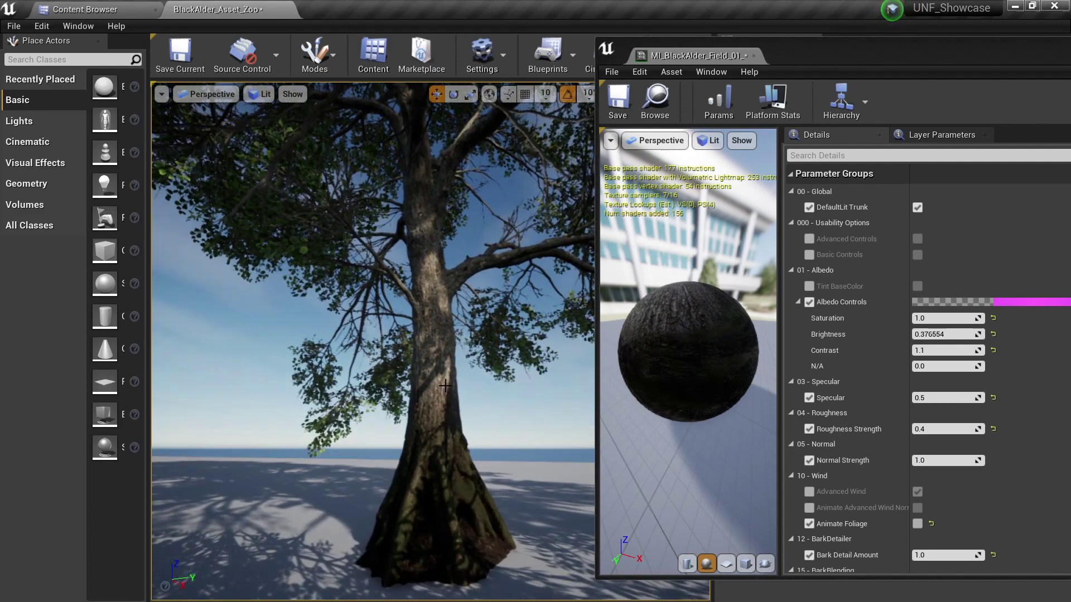
{"action": "key", "text": "alt+1"}
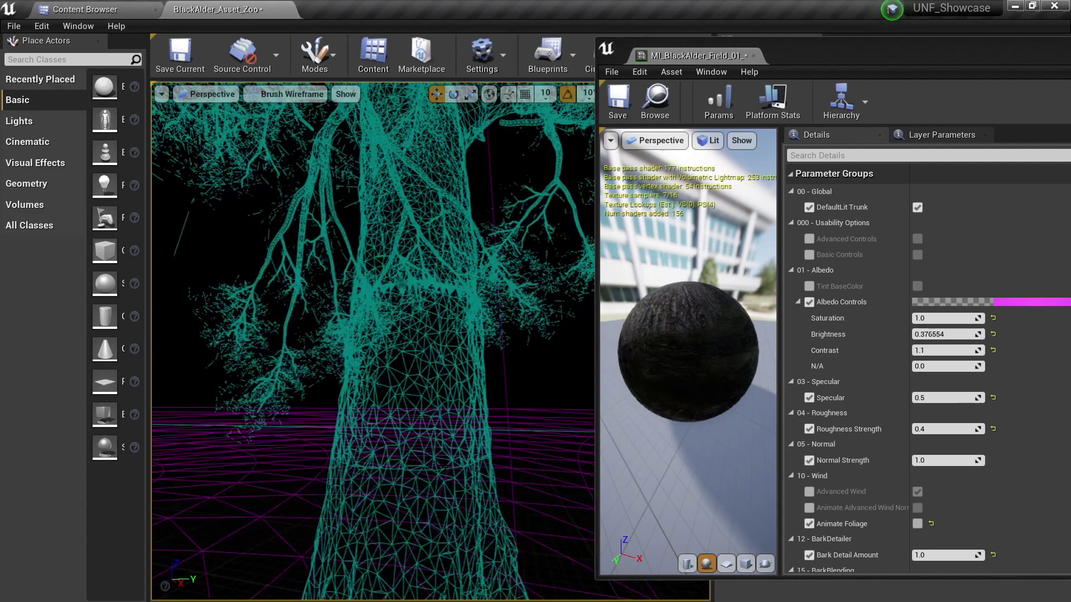
{"action": "key", "text": "alt+4"}
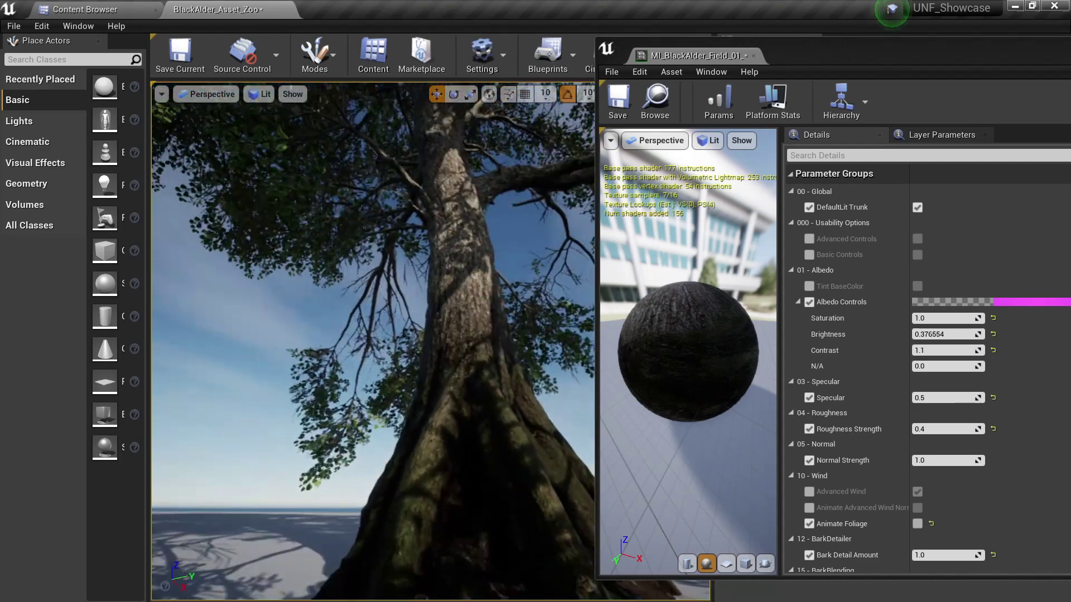
{"action": "right_click_drag", "start_coordinate": [465, 311], "coordinate": [460, 344]}
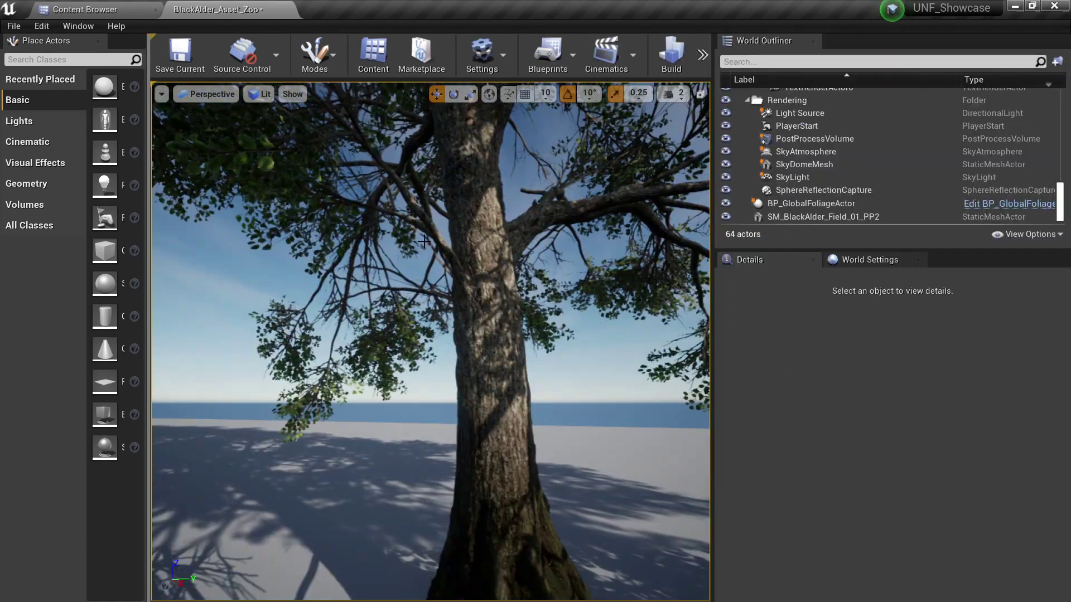
- Open the tree's MI_BlackAlder_Field_01_Tileable material instance from Element 1 and place its editor beside the viewport
{"action": "left_click", "coordinate": [424, 241]}
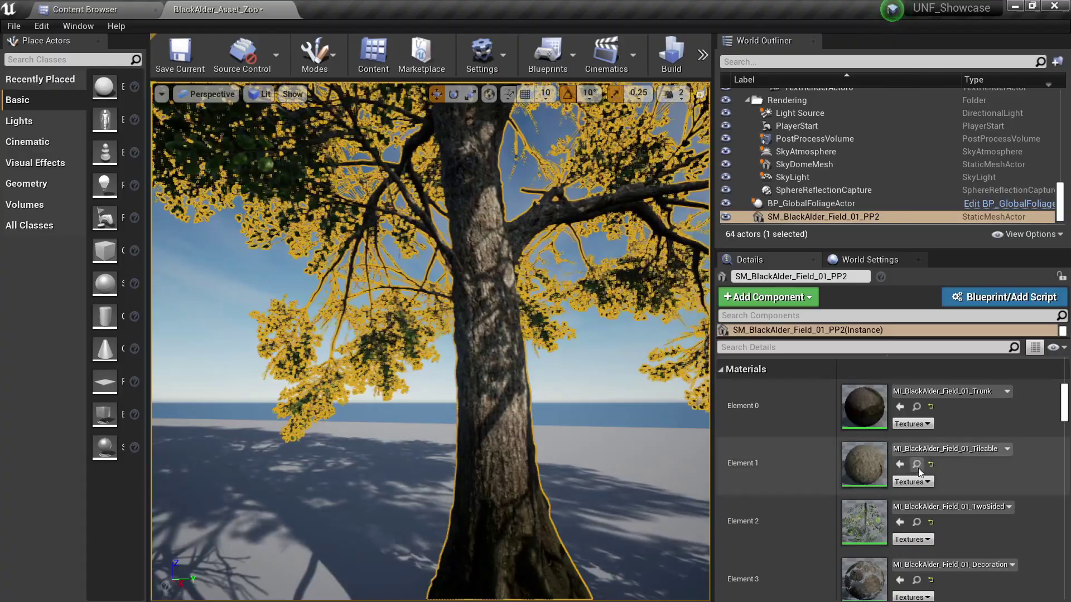
{"action": "right_click_drag", "start_coordinate": [558, 318], "coordinate": [578, 248]}
{"action": "key", "text": "Escape"}
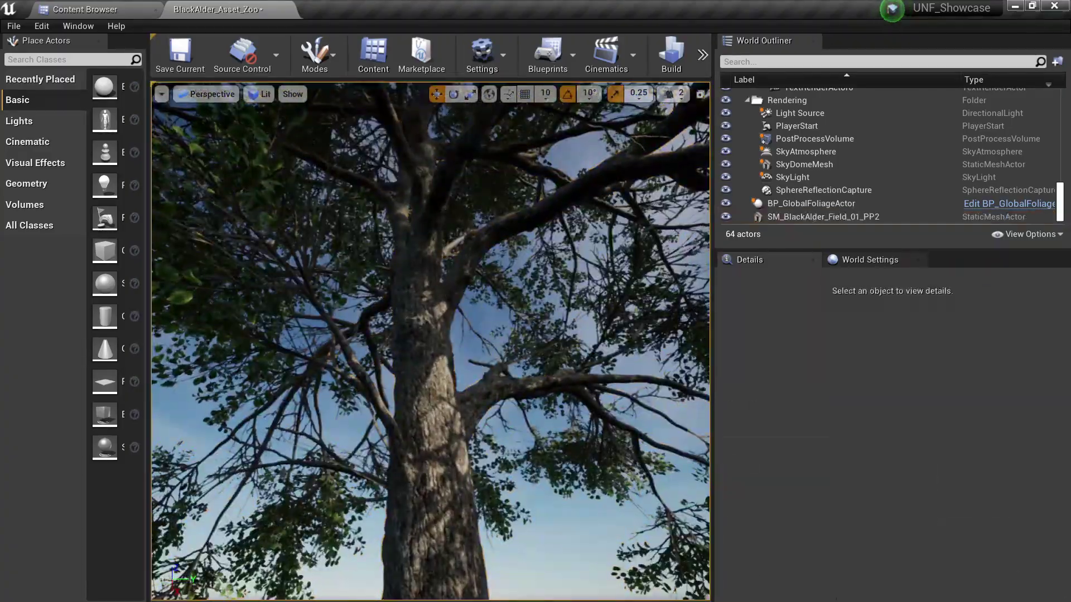
{"action": "left_click_drag", "start_coordinate": [0, 172], "coordinate": [810, 38]}
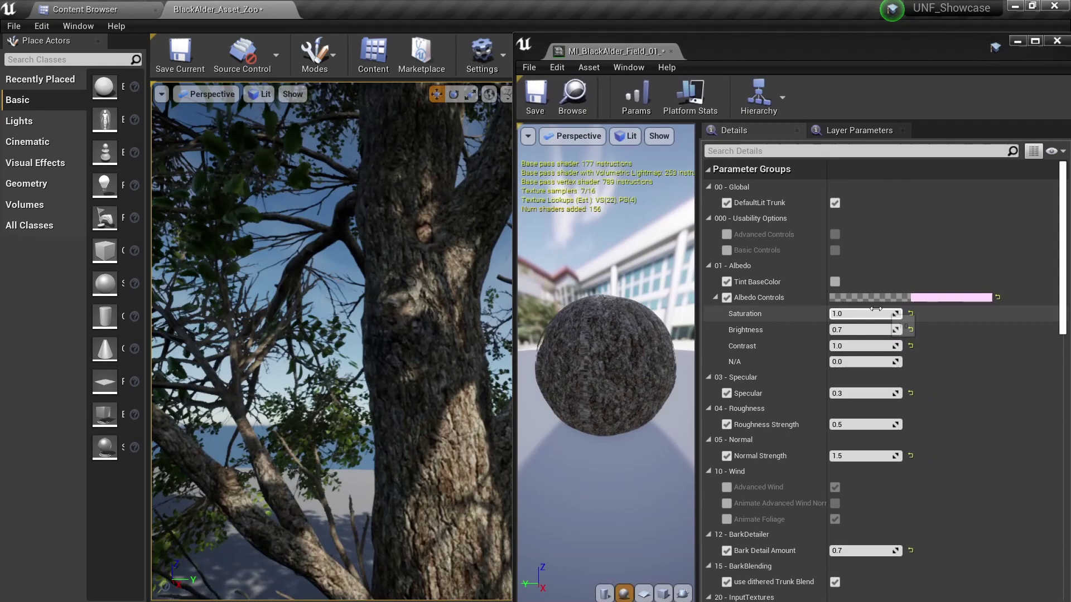
- Try albedo Saturation values of 1.5 and 3 on the tileable bark material and reset the parameter to its default
{"action": "left_click", "coordinate": [867, 314]}
{"action": "type", "text": "1.5"}
{"action": "key", "text": "Return"}
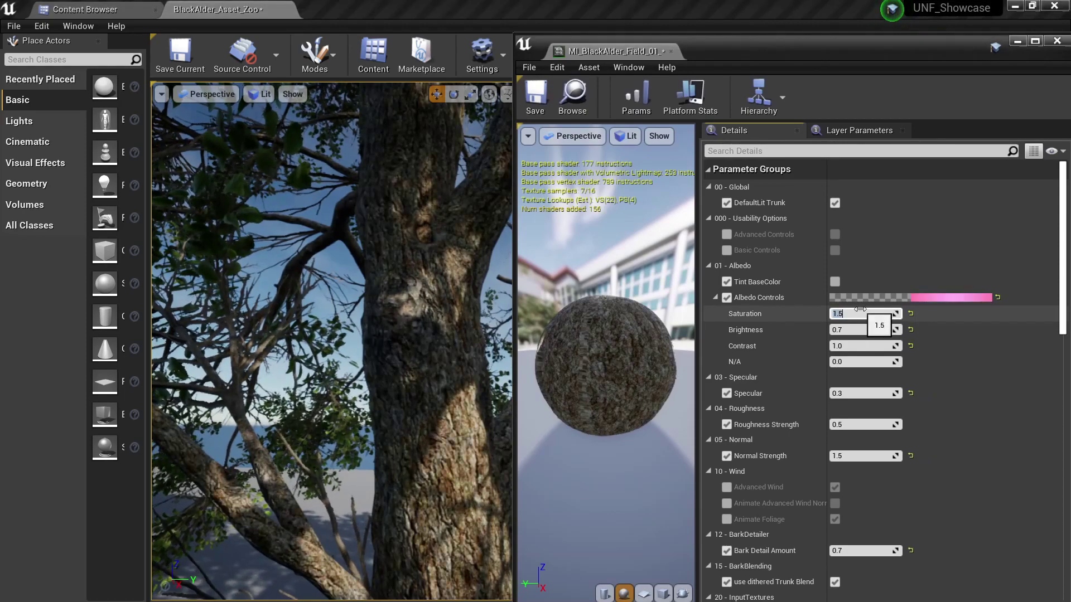
{"action": "type", "text": "3"}
{"action": "key", "text": "Return"}
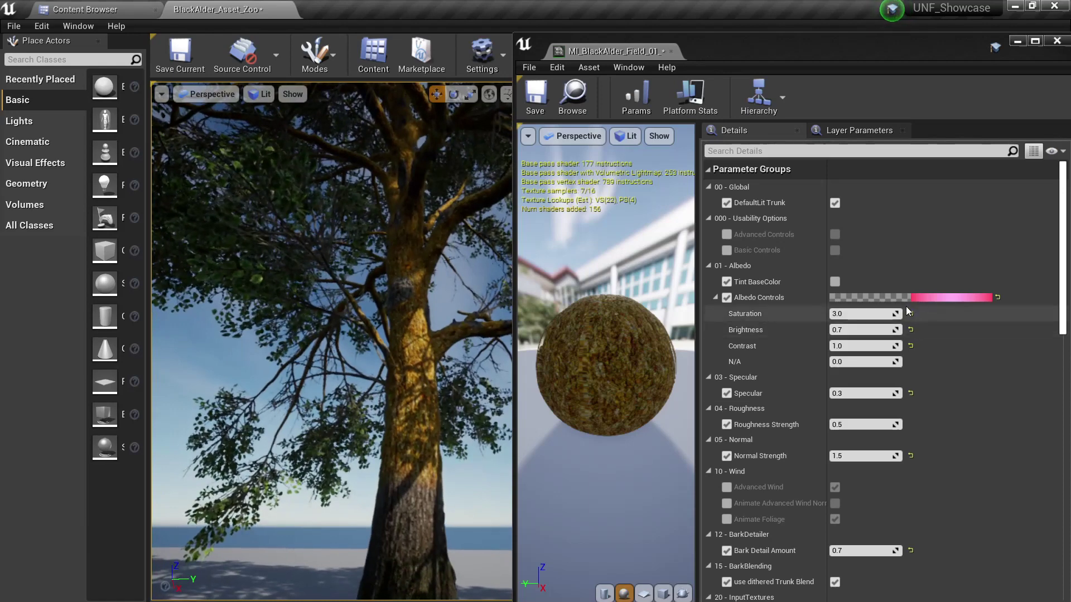
{"action": "left_click", "coordinate": [910, 314]}
- Try an albedo Brightness of 1 on the tileable bark material and restore it to 0.7
{"action": "left_click", "coordinate": [879, 330]}
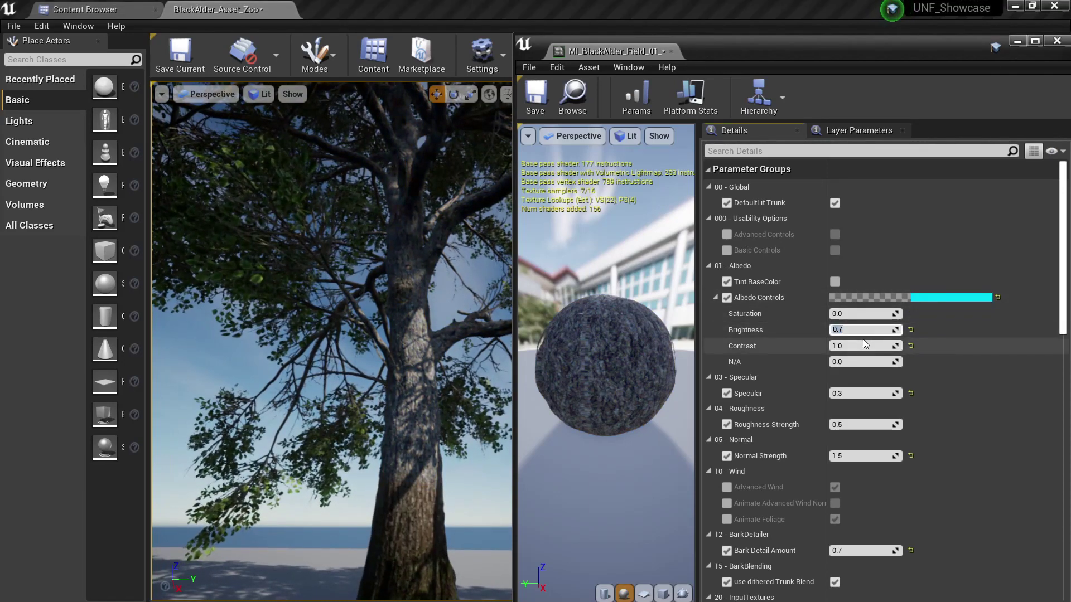
{"action": "type", "text": "1"}
{"action": "key", "text": "Return"}
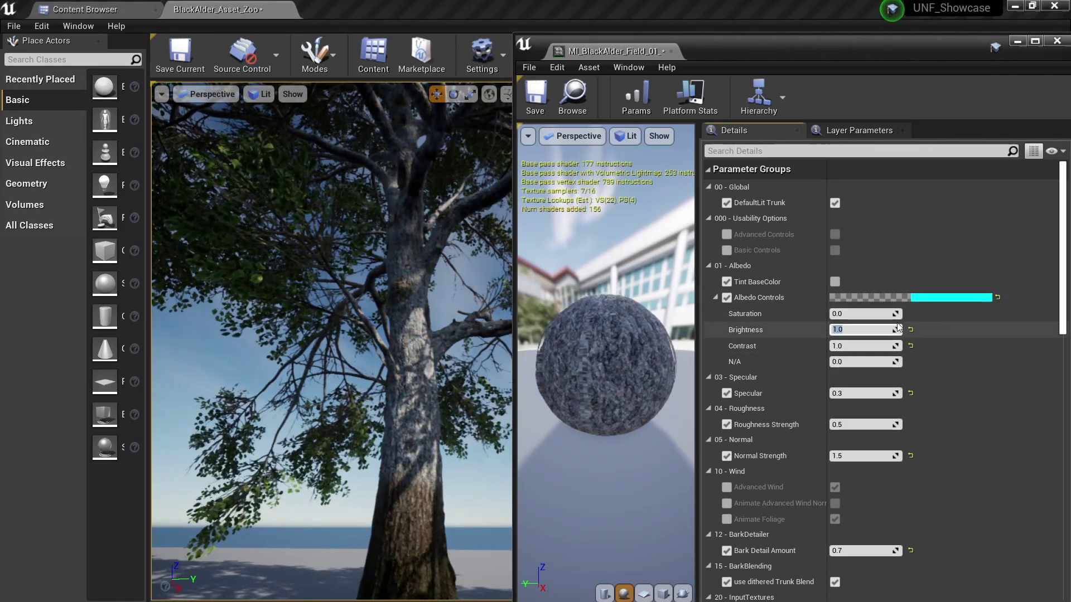
{"action": "key", "text": "Return"}
- Set the tileable bark material's albedo Saturation to 1 and inspect the trunk up close
{"action": "left_click", "coordinate": [870, 314]}
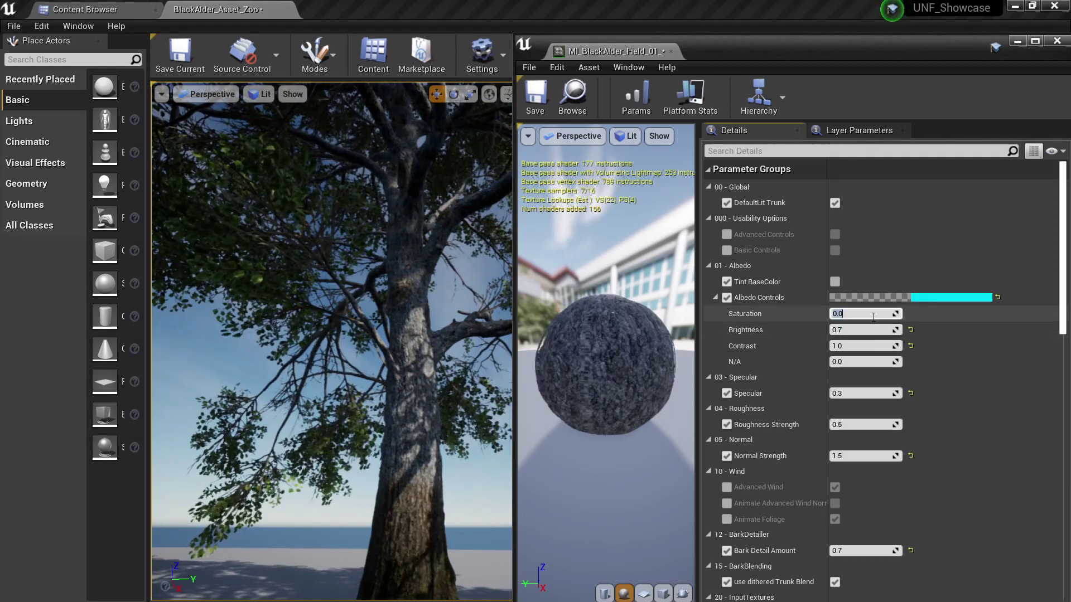
{"action": "type", "text": "1"}
{"action": "key", "text": "Return"}
{"action": "mouse_move", "coordinate": [267, 222]}
{"action": "right_mouse_down"}
{"action": "mouse_move", "coordinate": [267, 251]}
{"action": "mouse_move", "coordinate": [265, 226]}
{"action": "mouse_move", "coordinate": [267, 237]}
{"action": "right_mouse_up"}
{"action": "key", "text": "w"}
{"action": "right_click_drag", "start_coordinate": [436, 304], "coordinate": [438, 306]}
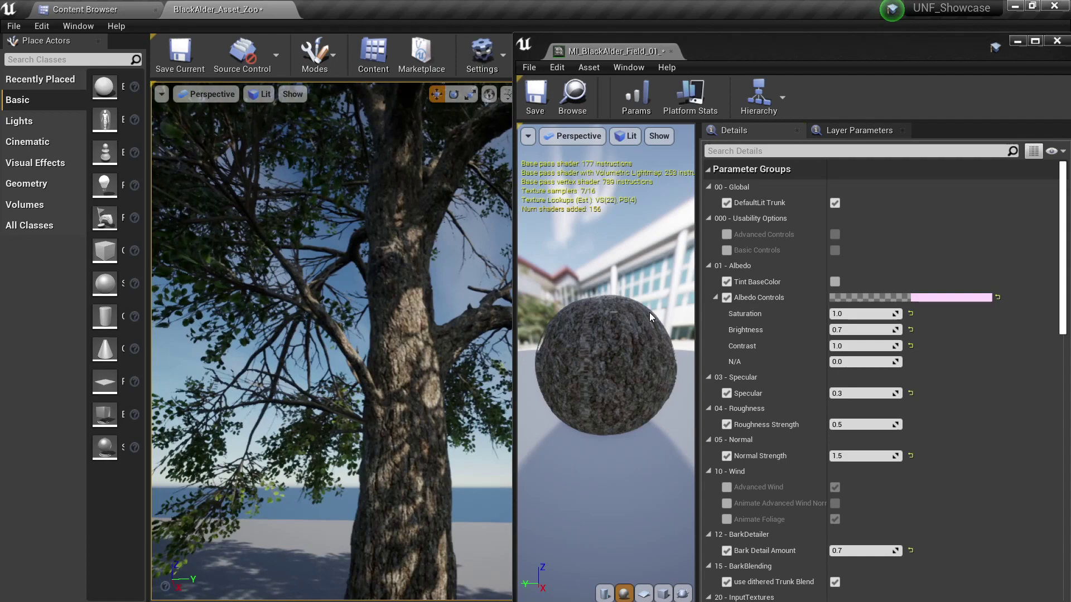
- Try disabling DefaultLit Trunk in the tileable bark material and enable it again
{"action": "left_click", "coordinate": [835, 203]}
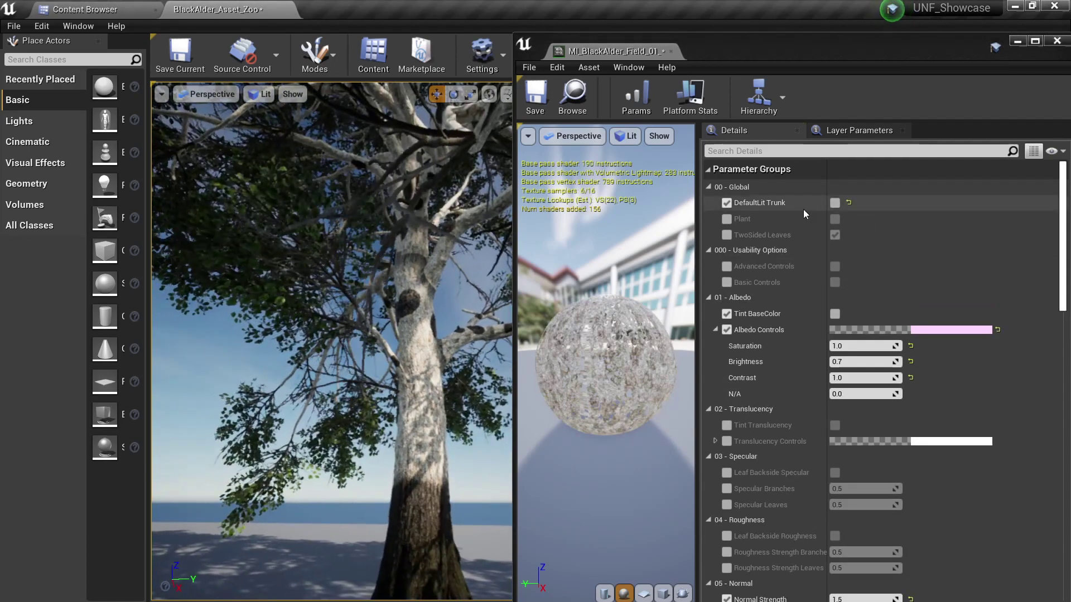
{"action": "left_click", "coordinate": [835, 203]}
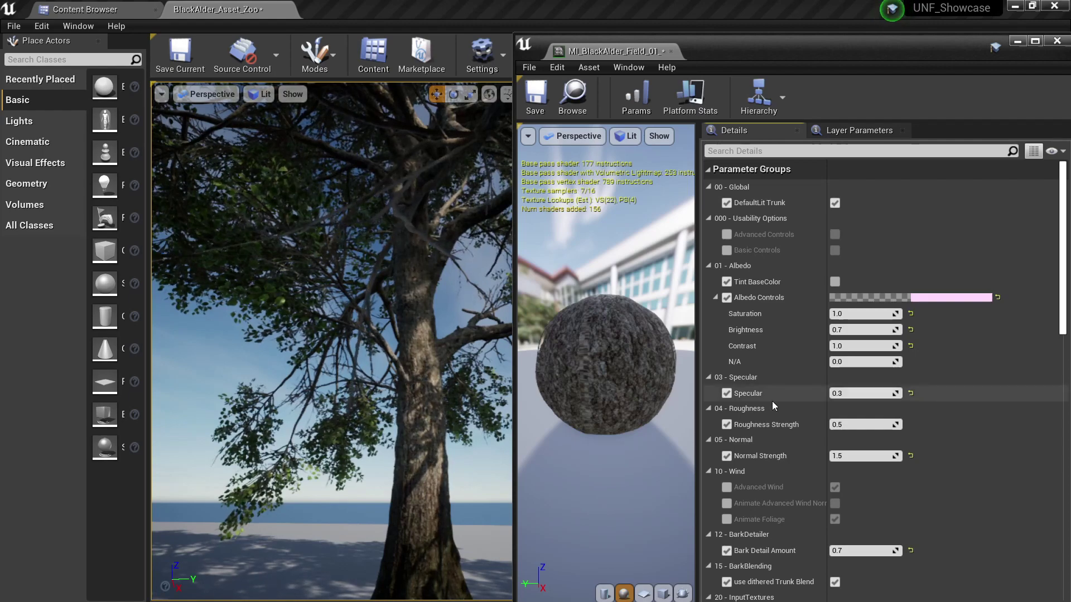
- Try a Normal Strength of 5 on the tileable bark material, inspect the bark, and restore it to 1.5
{"action": "scroll", "coordinate": [789, 406], "scroll_direction": "down", "scroll_amount": 2}
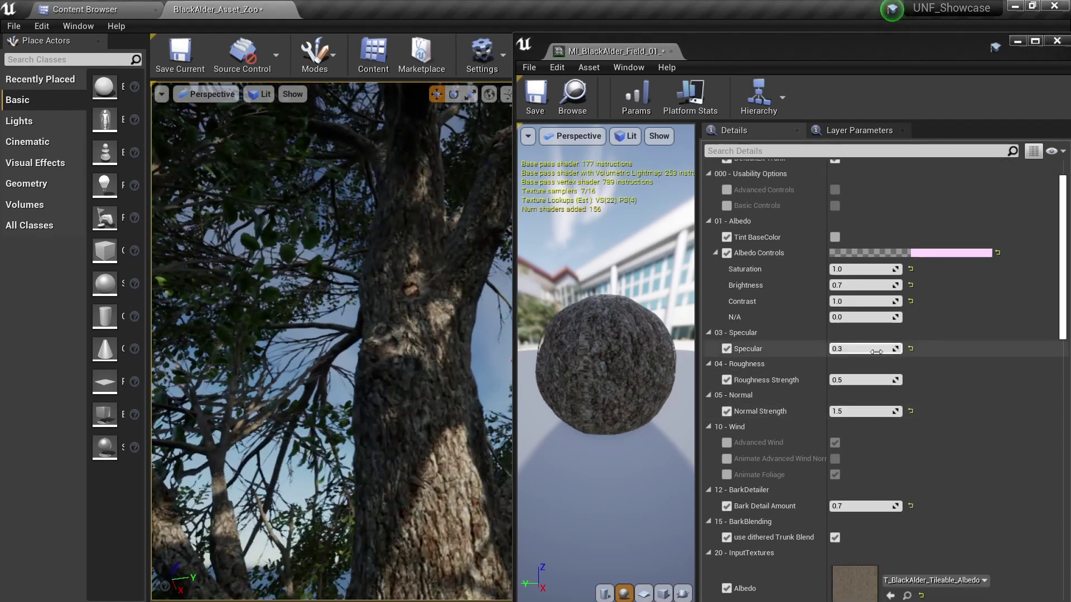
{"action": "left_click", "coordinate": [871, 412]}
{"action": "type", "text": "5"}
{"action": "key", "text": "Return"}
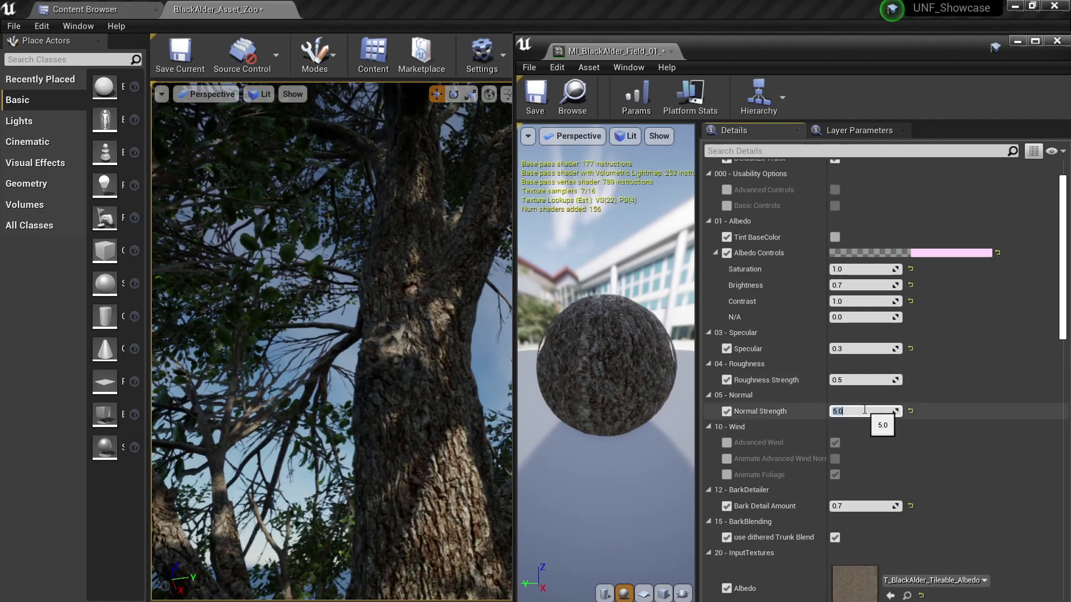
{"action": "key", "text": "Return"}
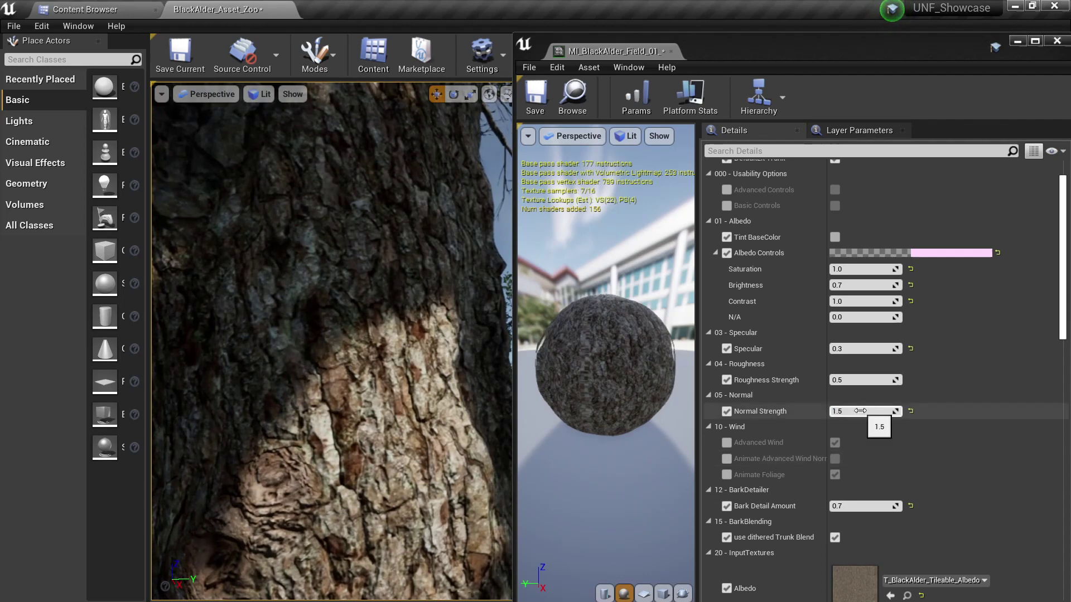
- Try a Bark Detail Amount of about 1.72 on the tileable material, inspect the bark, and reset it to the default 0.5
{"action": "left_click_drag", "start_coordinate": [865, 505], "coordinate": [892, 506]}
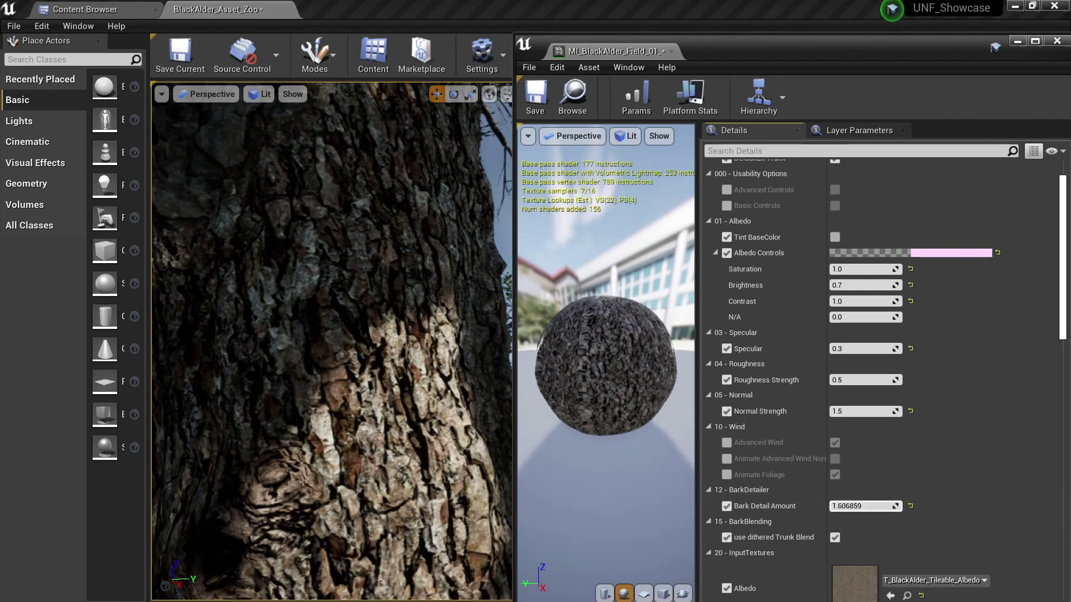
{"action": "right_click_drag", "start_coordinate": [388, 332], "coordinate": [382, 332]}
{"action": "key", "text": "s"}
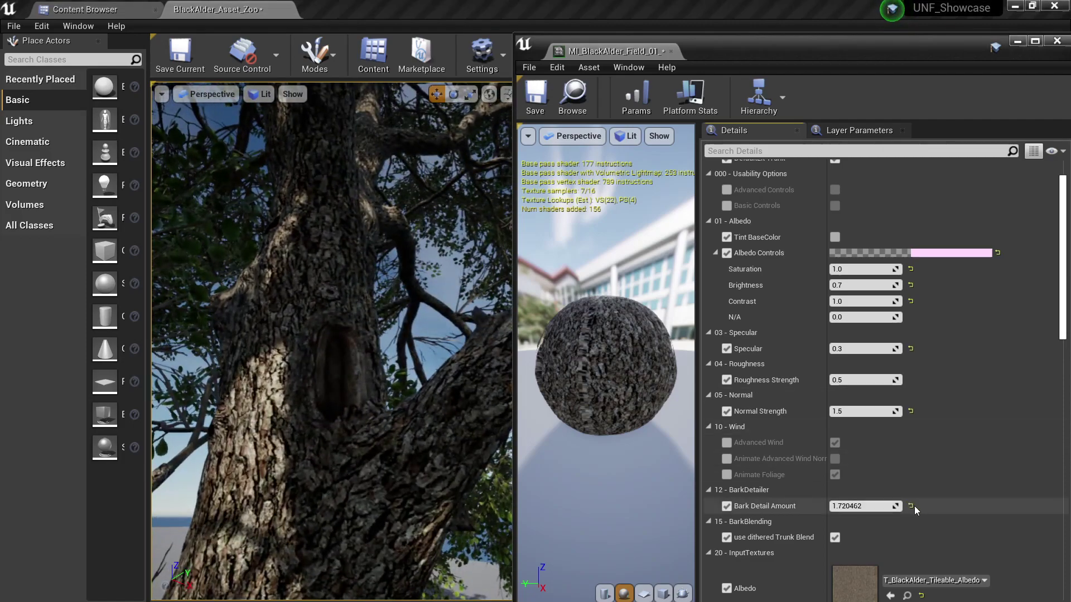
{"action": "left_click", "coordinate": [911, 506]}
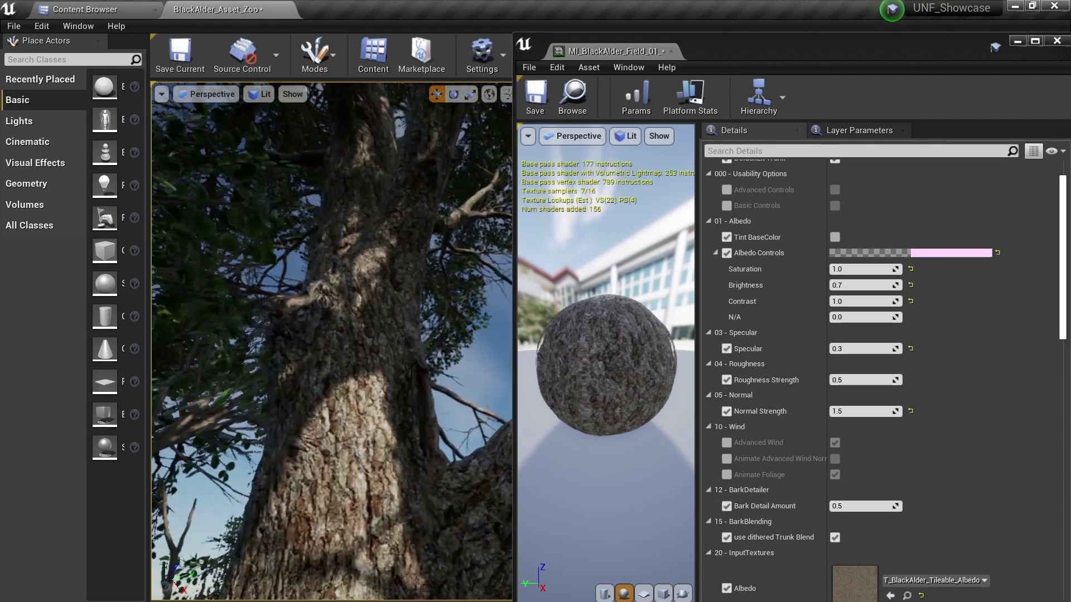
{"action": "scroll", "coordinate": [852, 395], "scroll_direction": "down", "scroll_amount": 3}
{"action": "scroll", "coordinate": [852, 396], "scroll_direction": "up", "scroll_amount": 5}
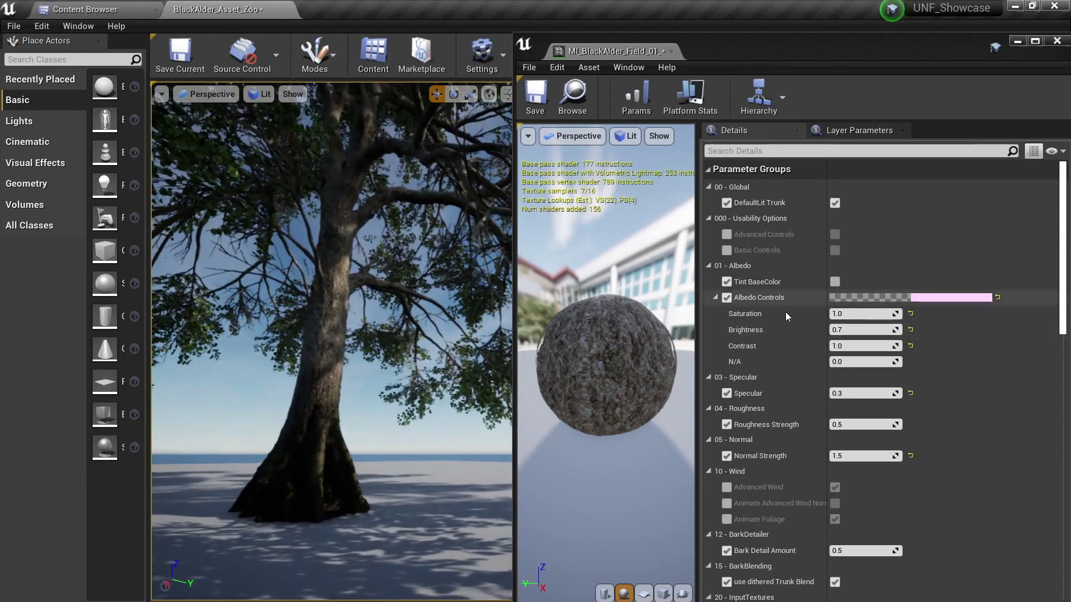
- Open the tree's MI_BlackAlder_Field_01_TwoSided material instance from Element 2 and place its editor beside the viewport, showing its first parameters
{"action": "left_click", "coordinate": [427, 273]}
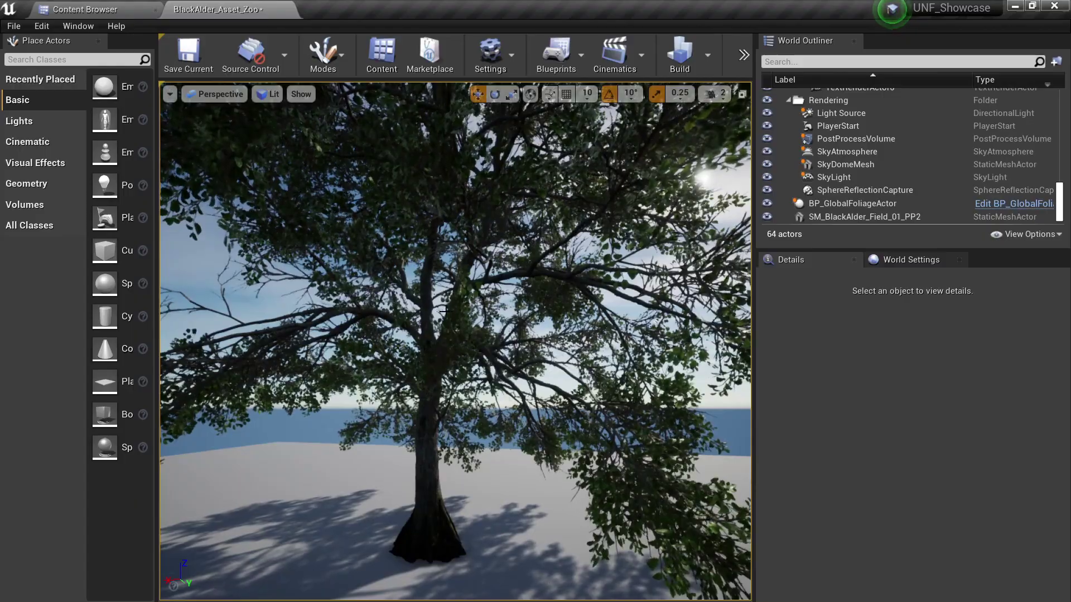
{"action": "left_click", "coordinate": [466, 312]}
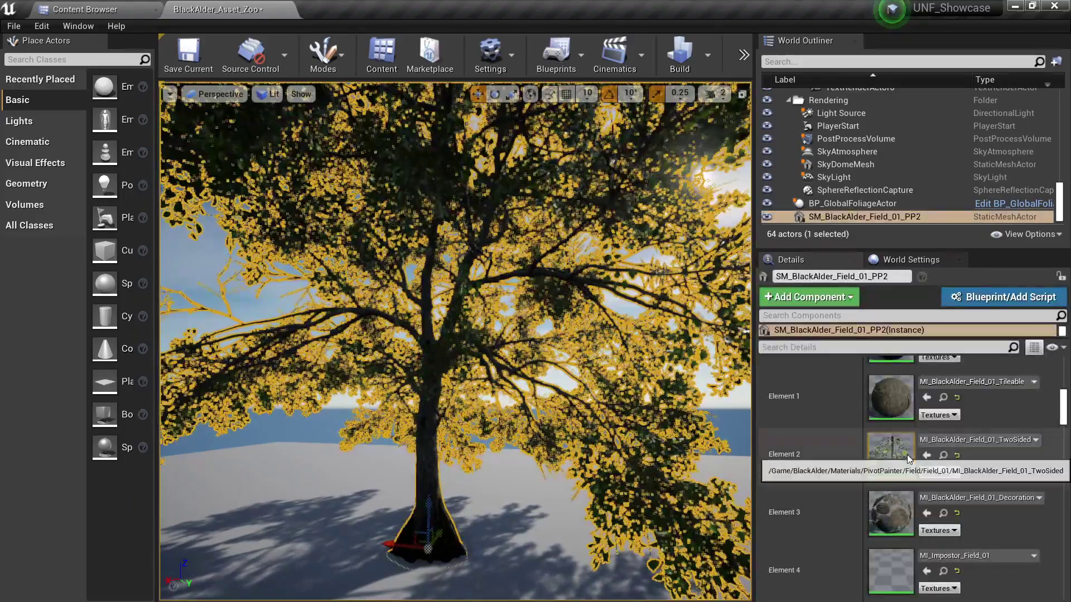
{"action": "key", "text": "alt+Tab"}
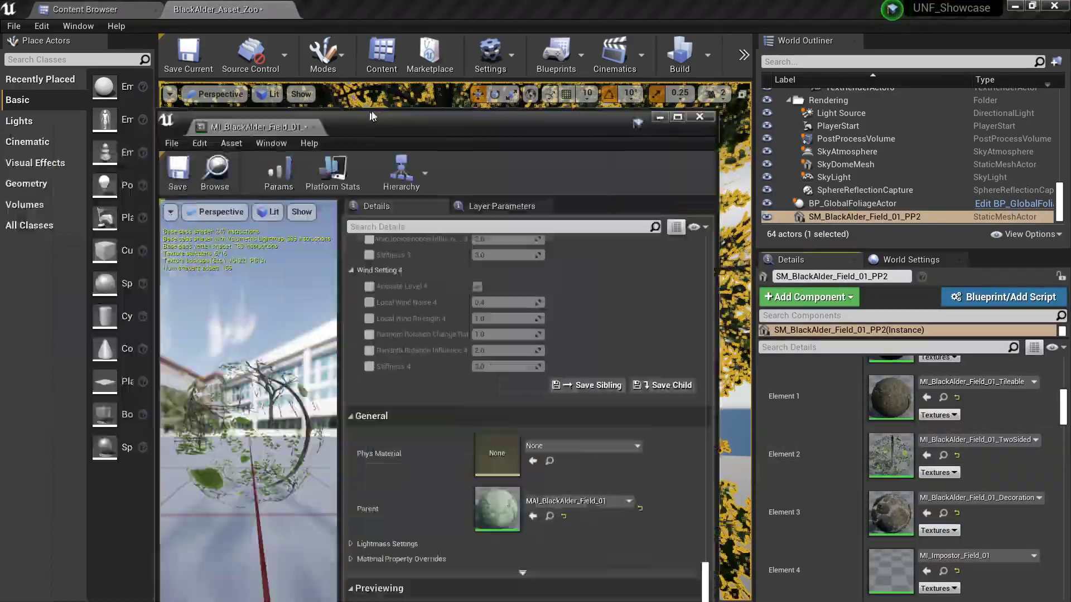
{"action": "mouse_move", "coordinate": [363, 113]}
{"action": "left_mouse_down"}
{"action": "mouse_move", "coordinate": [716, 36]}
{"action": "mouse_move", "coordinate": [724, 42]}
{"action": "mouse_move", "coordinate": [736, 11]}
{"action": "left_mouse_up"}
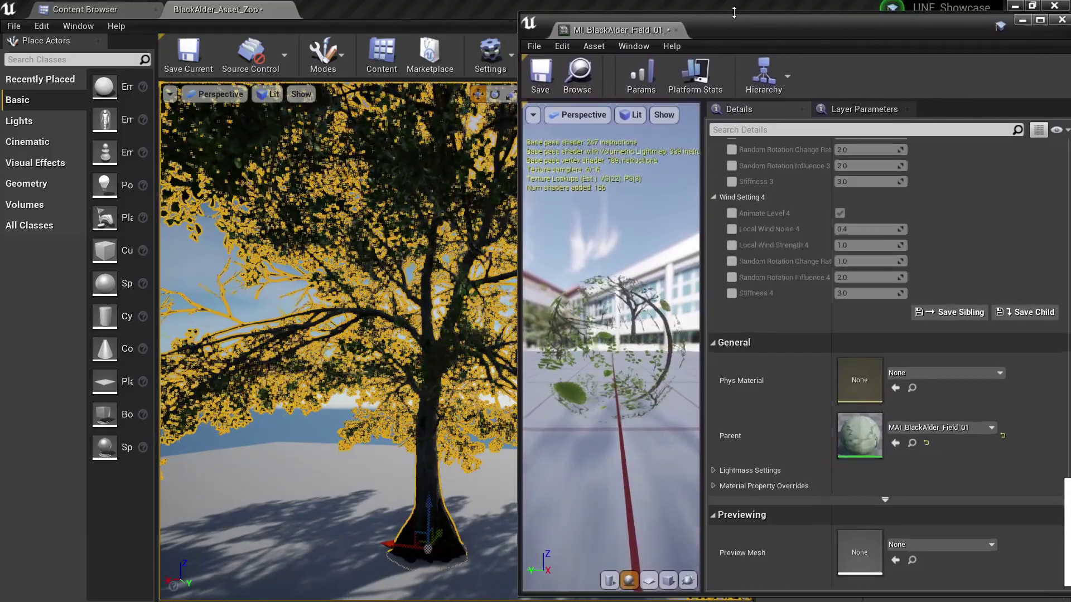
{"action": "scroll", "coordinate": [894, 298], "scroll_direction": "up", "scroll_amount": 10}
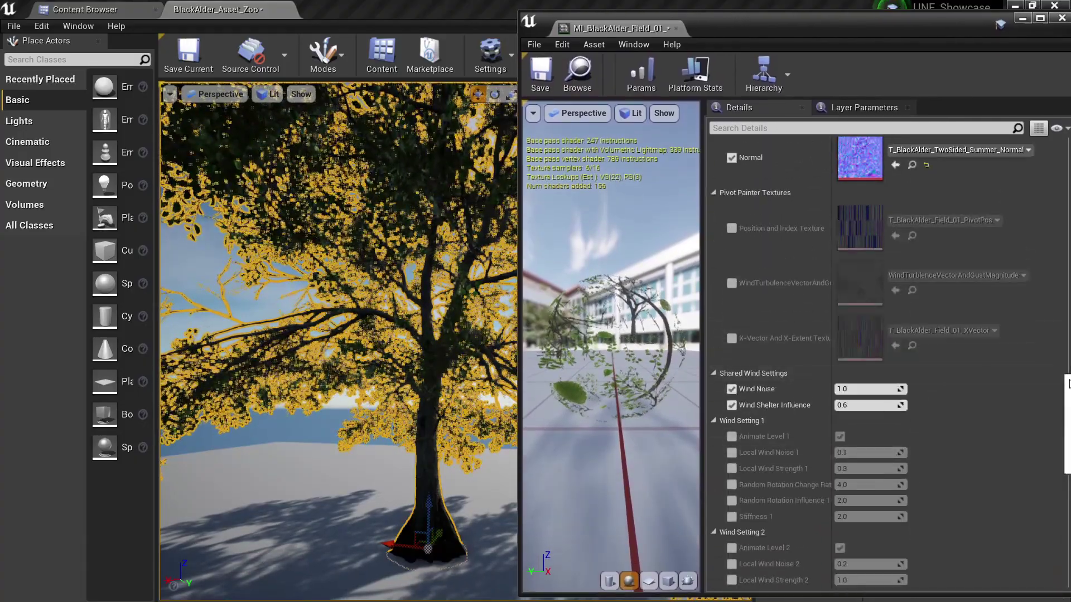
{"action": "scroll", "coordinate": [952, 376], "scroll_direction": "up", "scroll_amount": 10}
- Hide the selection outline and examine the branches and leaves up close in unlit and lit shading
{"action": "key", "text": "g"}
{"action": "mouse_move", "coordinate": [339, 340]}
{"action": "right_mouse_down"}
{"action": "mouse_move", "coordinate": [307, 337]}
{"action": "mouse_move", "coordinate": [318, 335]}
{"action": "right_mouse_up"}
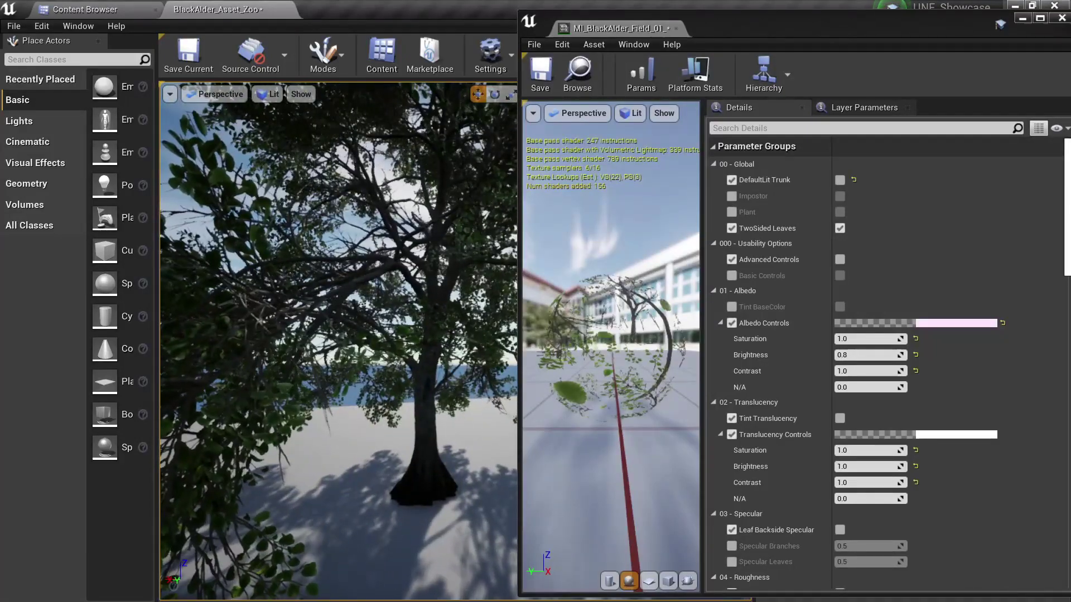
{"action": "right_click_drag", "start_coordinate": [435, 335], "coordinate": [410, 362]}
{"action": "key", "text": "alt+3"}
{"action": "key", "text": "alt+4"}
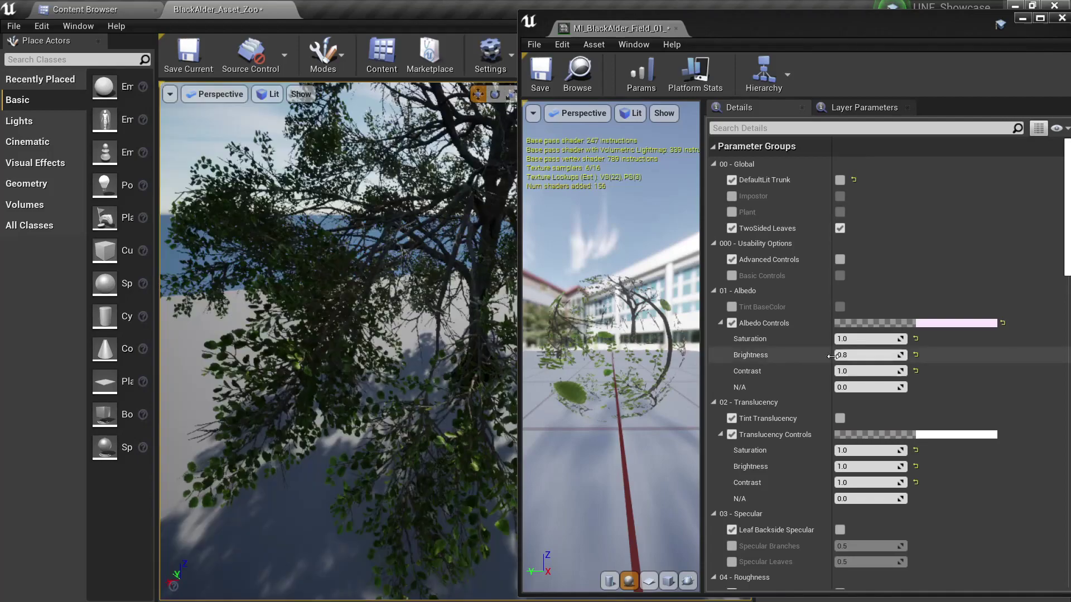
- Try an albedo Saturation of 5 on the two-sided leaf material and restore it to 1
{"action": "left_click", "coordinate": [867, 338]}
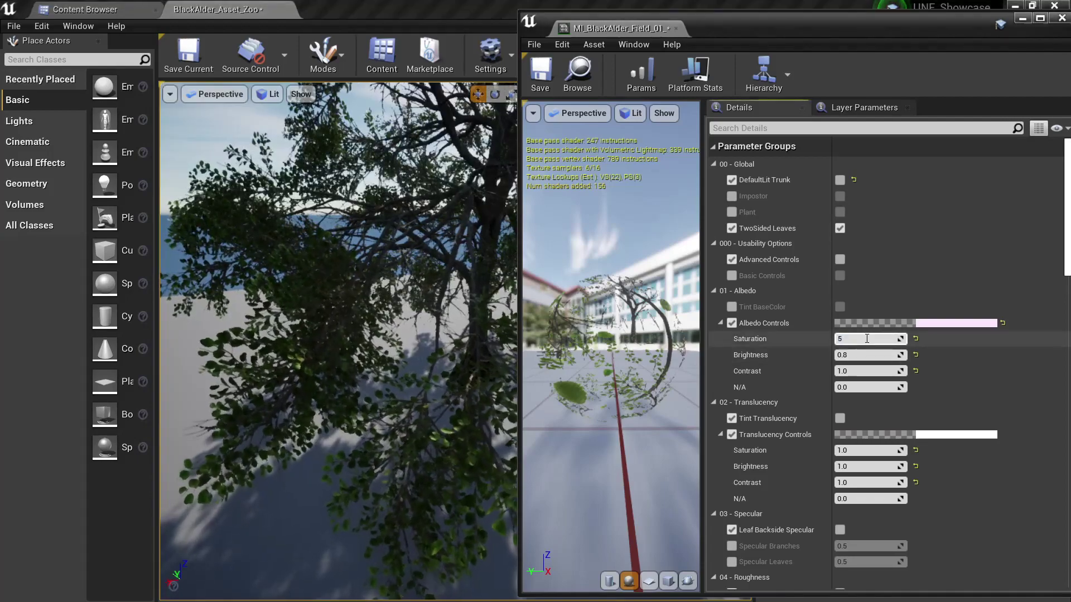
{"action": "type", "text": "5"}
{"action": "key", "text": "Return"}
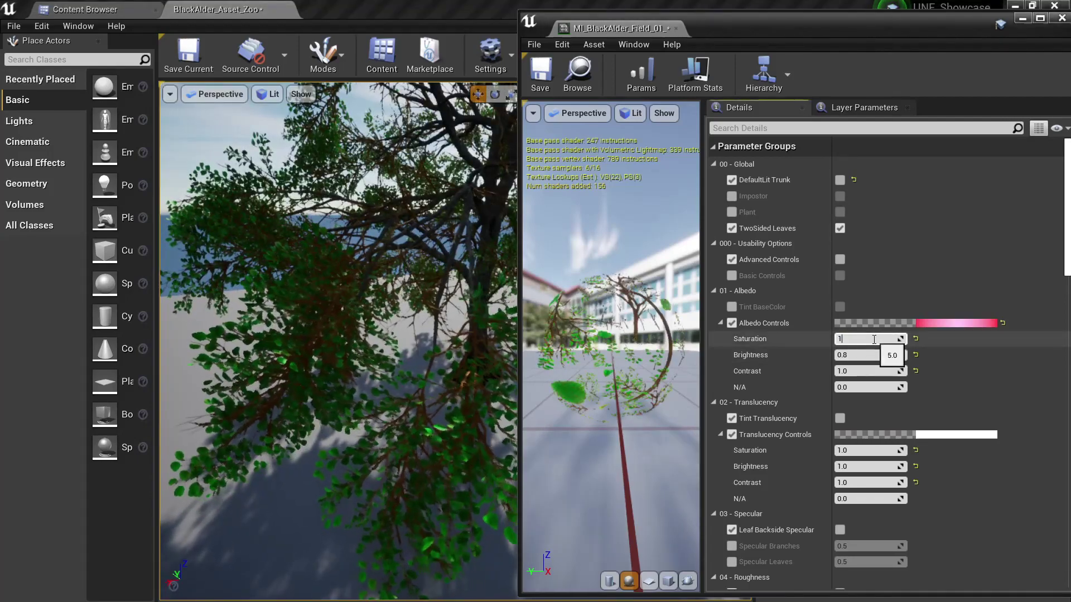
{"action": "type", "text": "1"}
{"action": "key", "text": "Return"}
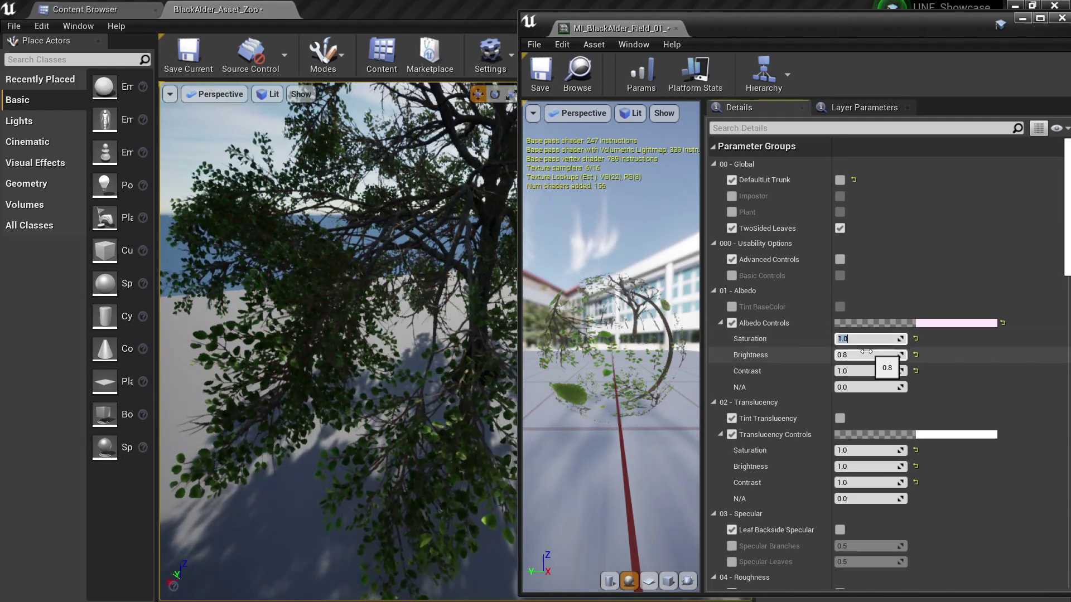
- Enable the Winter option in the two-sided leaf material's season parameters and view the whole tree
{"action": "scroll", "coordinate": [800, 395], "scroll_direction": "down", "scroll_amount": 4}
{"action": "scroll", "coordinate": [806, 381], "scroll_direction": "down", "scroll_amount": 9}
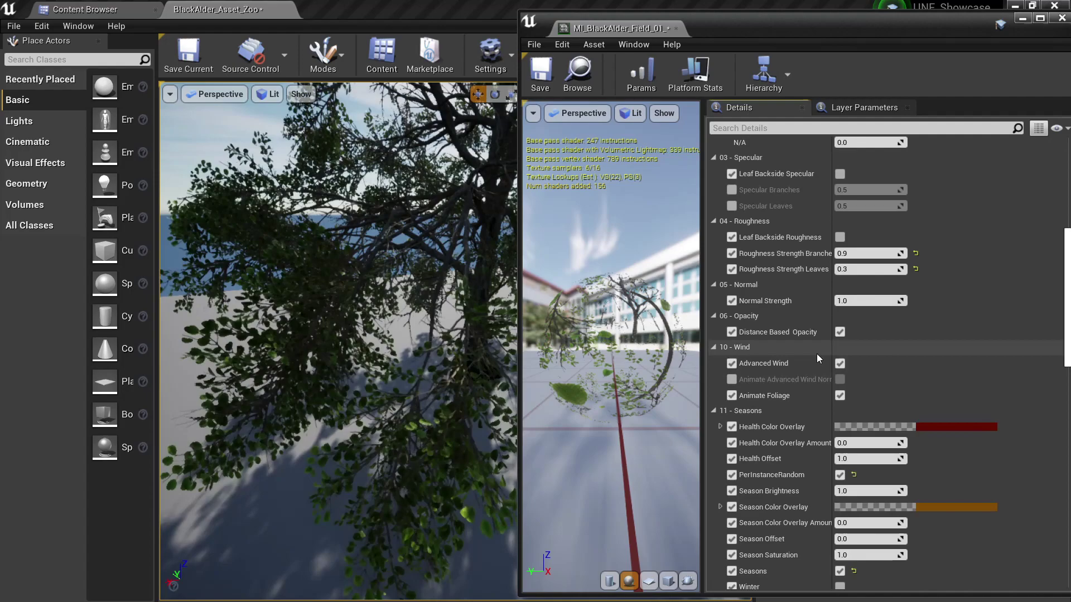
{"action": "scroll", "coordinate": [817, 354], "scroll_direction": "down", "scroll_amount": 2}
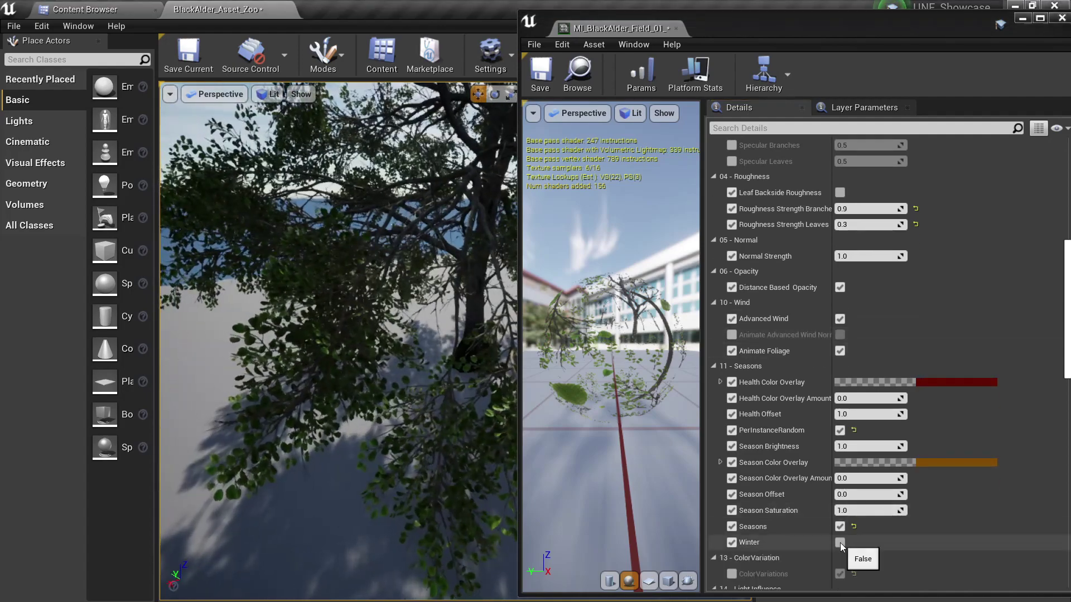
{"action": "left_click", "coordinate": [840, 543]}
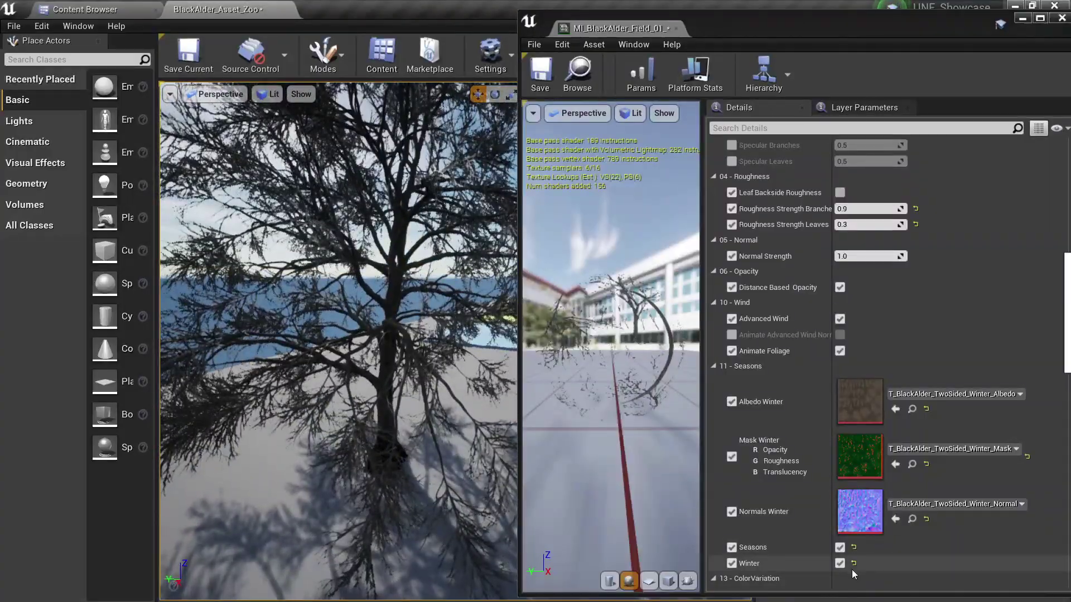
- Disable the Winter option and enable Tint Translucency in the two-sided leaf material, viewing the effect on the tree
{"action": "left_click", "coordinate": [840, 564]}
{"action": "scroll", "coordinate": [790, 373], "scroll_direction": "up", "scroll_amount": 10}
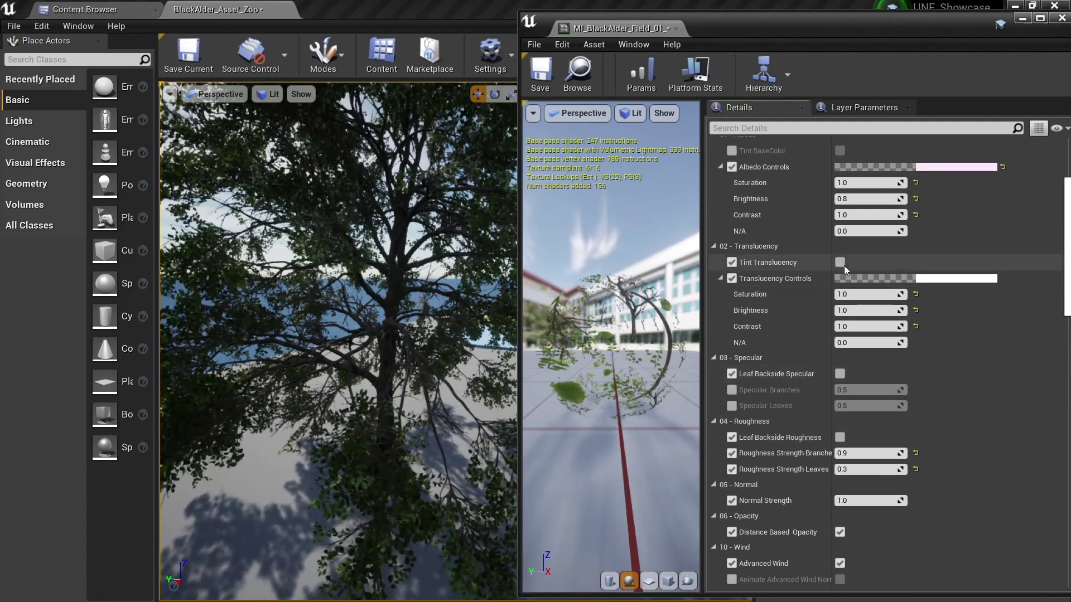
{"action": "left_click", "coordinate": [840, 264]}
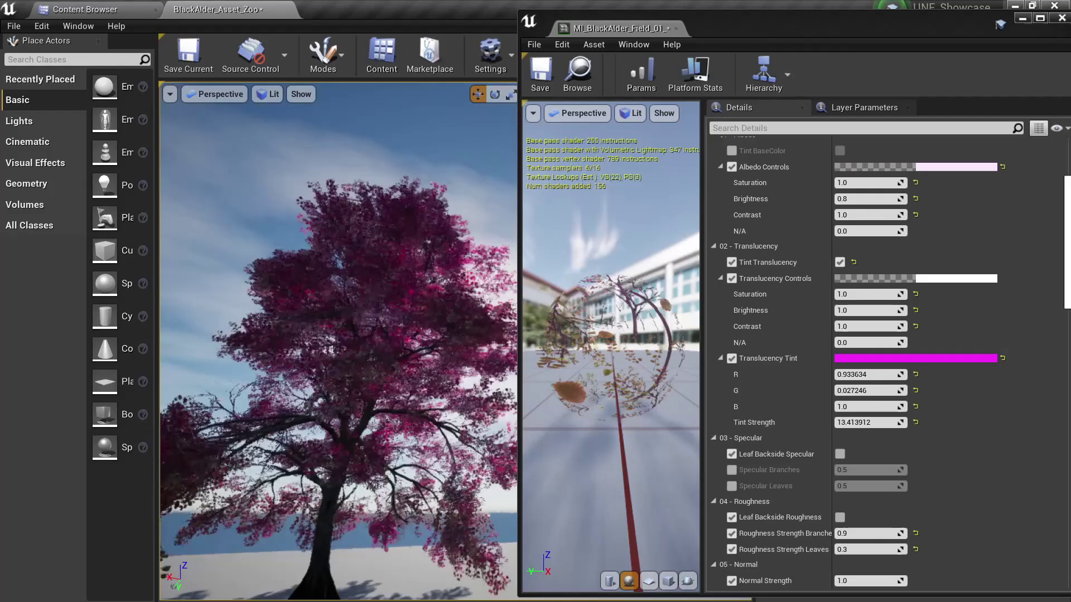
{"action": "right_click_drag", "start_coordinate": [338, 312], "coordinate": [334, 418]}
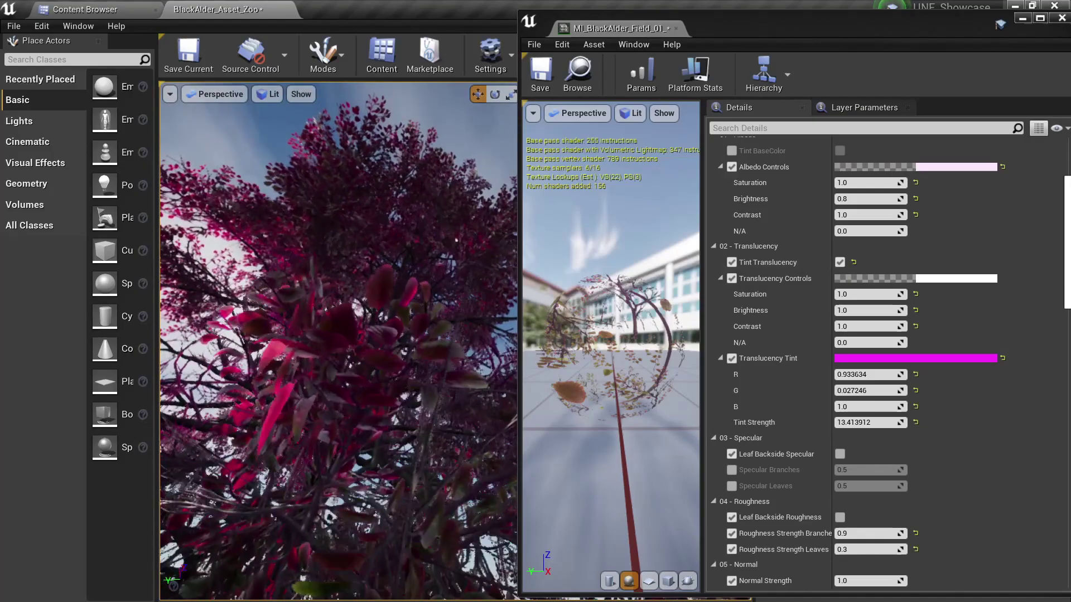
- Change the leaf material's Translucency Tint to a pale yellow with R 1.0, G 0.888645 and B 0.487043
{"action": "left_click", "coordinate": [870, 359]}
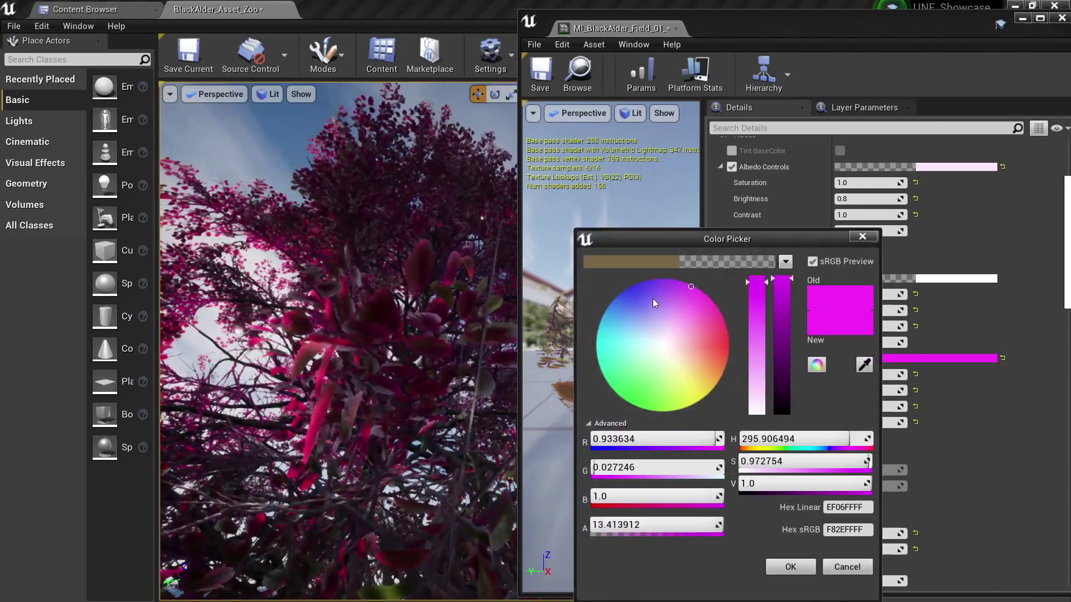
{"action": "left_click_drag", "start_coordinate": [652, 299], "coordinate": [686, 371]}
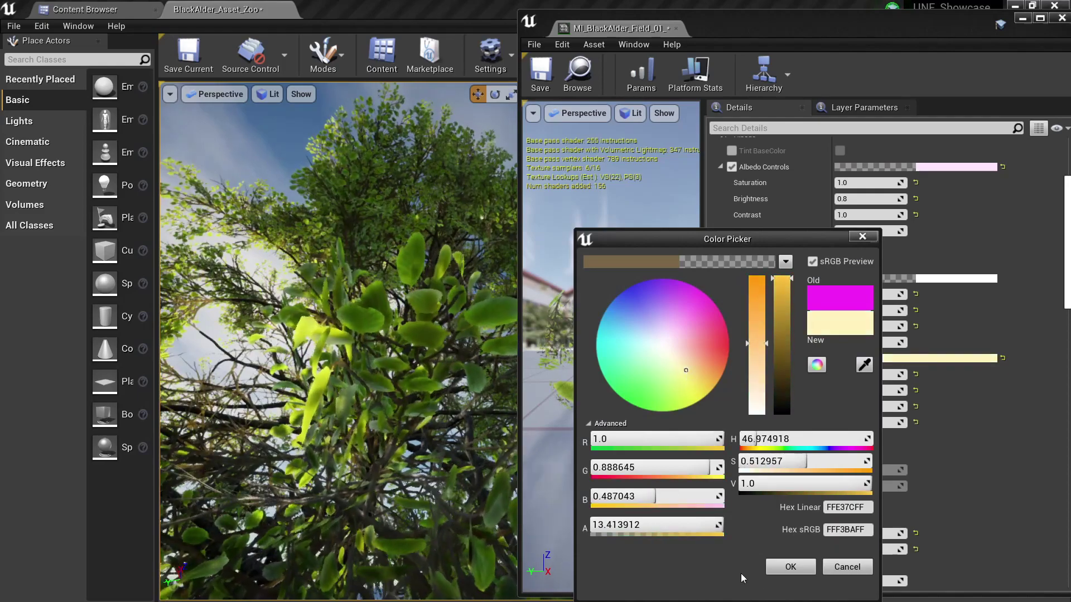
{"action": "left_click", "coordinate": [786, 568]}
- Set Wind Noise to 15 in the leaf material's shared wind settings with the whole tree in view
{"action": "scroll", "coordinate": [1010, 367], "scroll_direction": "down", "scroll_amount": 5}
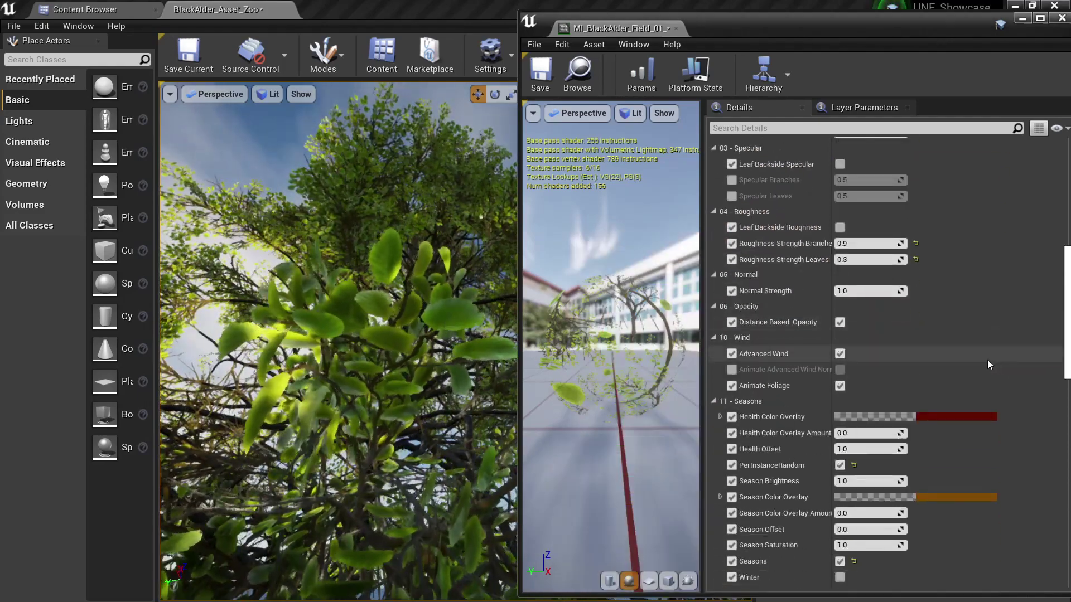
{"action": "scroll", "coordinate": [968, 383], "scroll_direction": "down", "scroll_amount": 3}
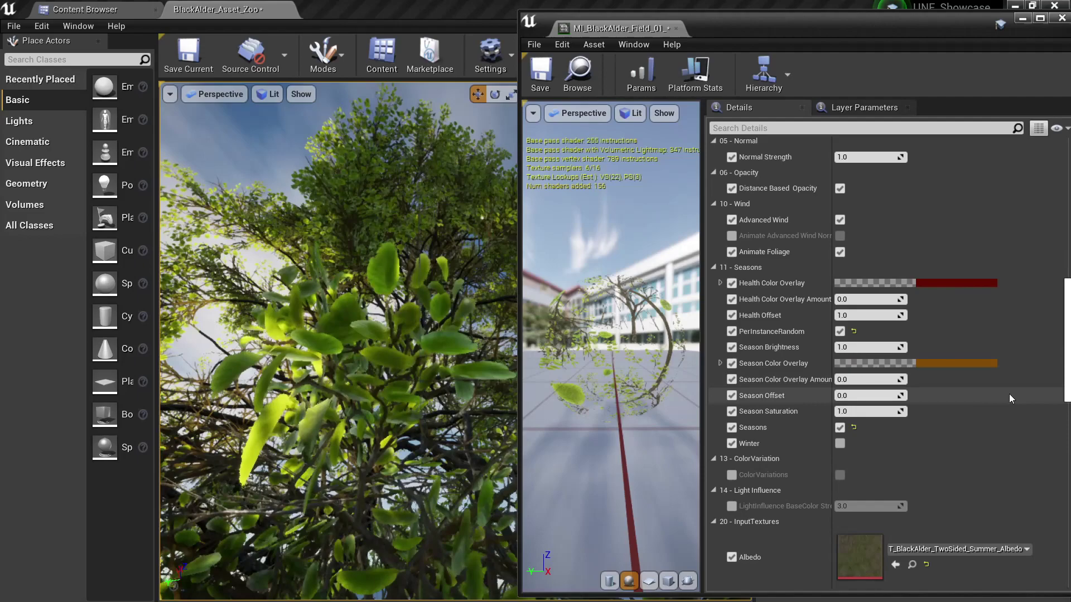
{"action": "scroll", "coordinate": [979, 410], "scroll_direction": "down", "scroll_amount": 6}
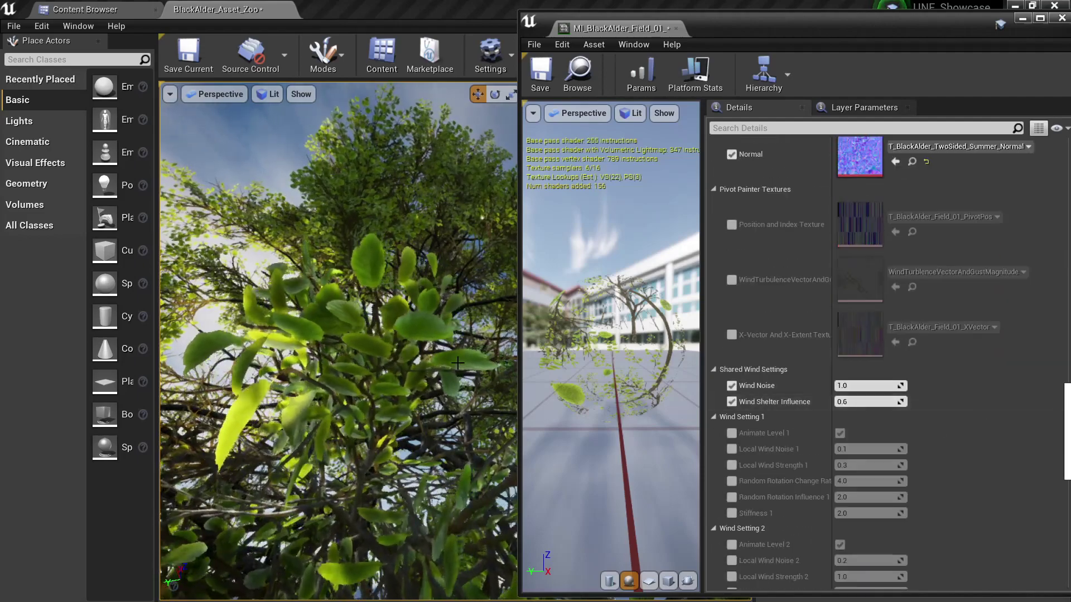
{"action": "mouse_move", "coordinate": [457, 363]}
{"action": "right_mouse_down"}
{"action": "mouse_move", "coordinate": [457, 436]}
{"action": "mouse_move", "coordinate": [440, 432]}
{"action": "mouse_move", "coordinate": [458, 424]}
{"action": "mouse_move", "coordinate": [454, 363]}
{"action": "right_mouse_up"}
{"action": "right_click_drag", "start_coordinate": [460, 291], "coordinate": [394, 268]}
{"action": "mouse_move", "coordinate": [435, 334]}
{"action": "right_mouse_down"}
{"action": "mouse_move", "coordinate": [399, 345]}
{"action": "mouse_move", "coordinate": [427, 319]}
{"action": "right_mouse_up"}
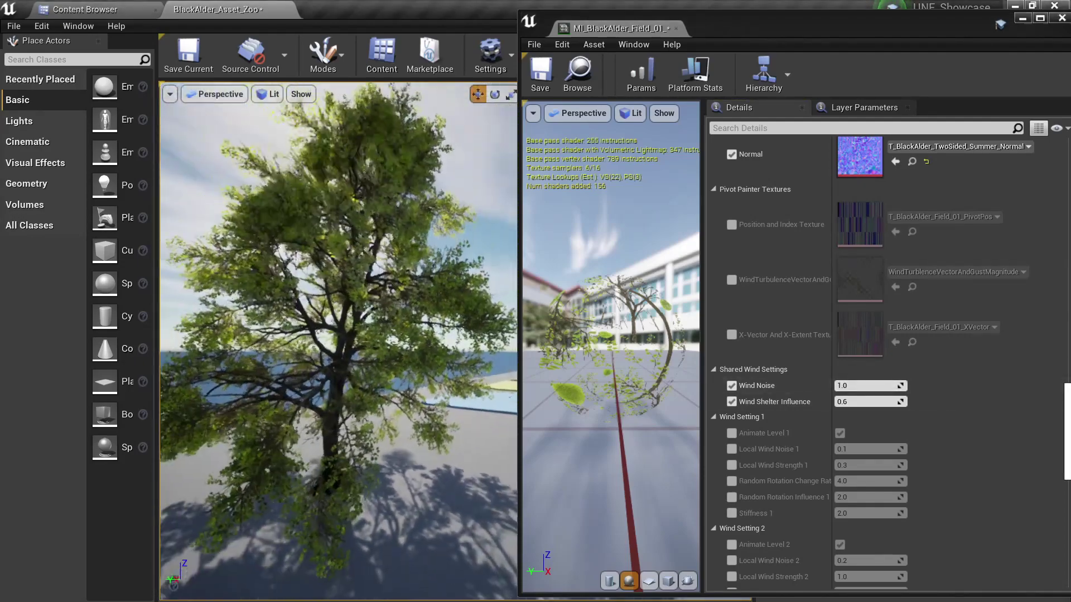
{"action": "left_click", "coordinate": [845, 384]}
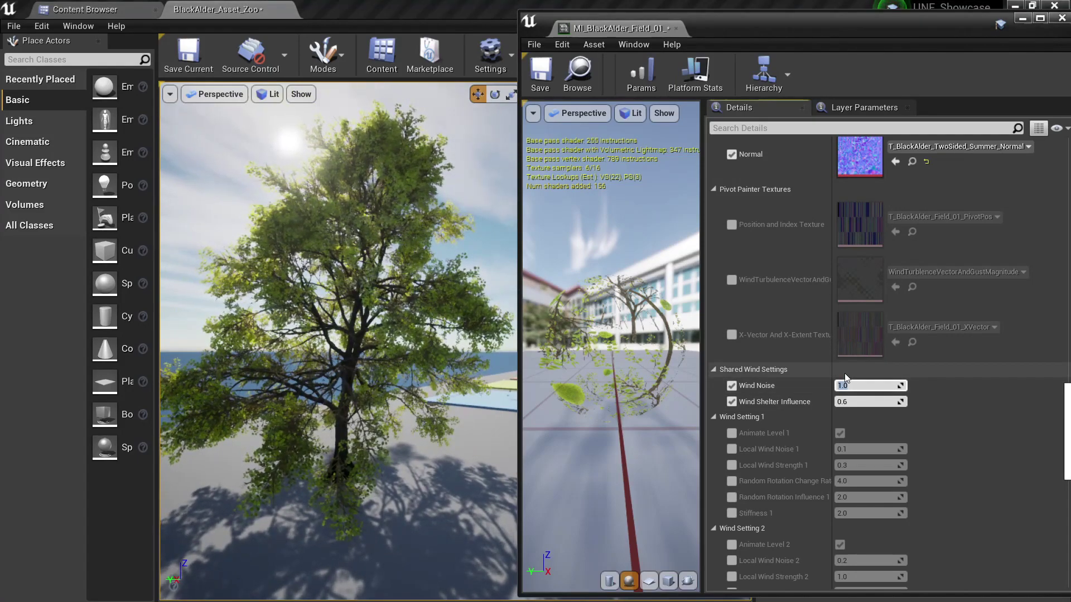
{"action": "type", "text": "15"}
{"action": "key", "text": "Return"}
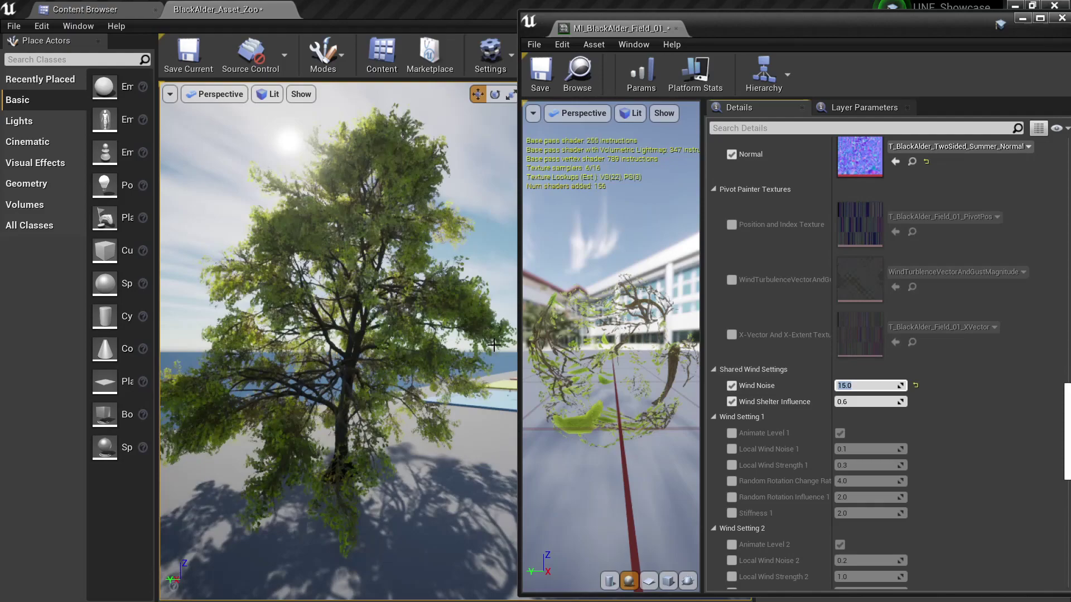
- Examine the tree's wind movement from several distances and look through the leaf material's individual wind setting groups
{"action": "right_click_drag", "start_coordinate": [402, 346], "coordinate": [373, 317]}
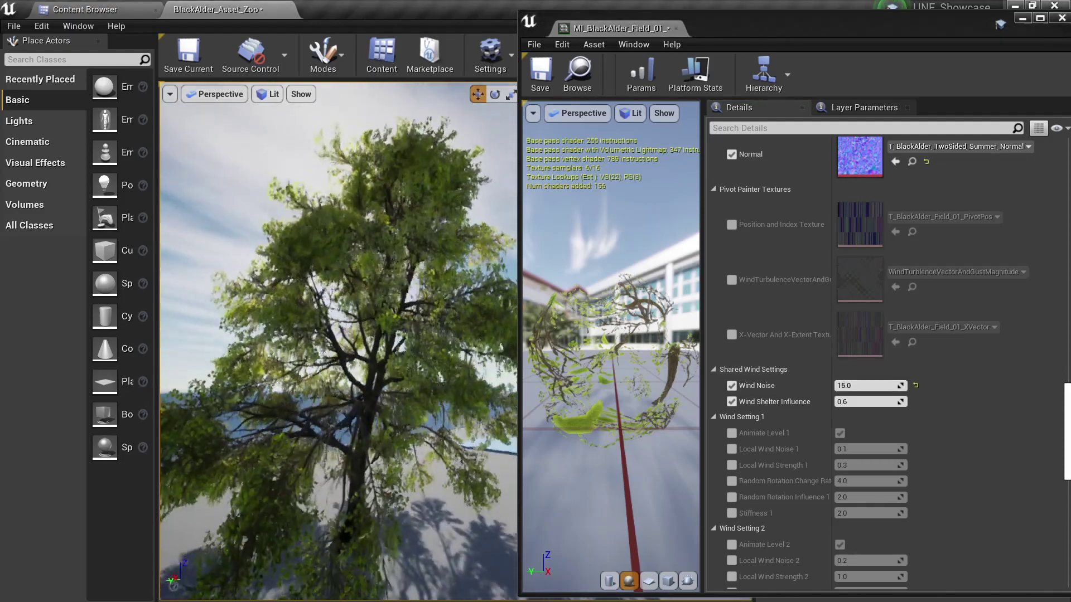
{"action": "right_click_drag", "start_coordinate": [339, 341], "coordinate": [419, 380]}
{"action": "key", "text": "w"}
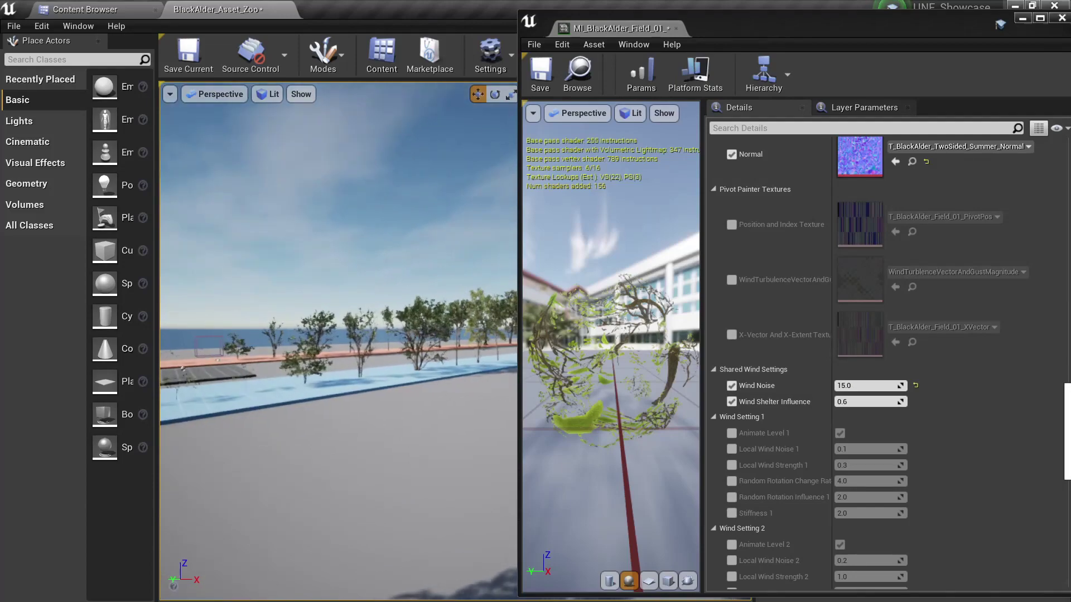
{"action": "key", "text": "w"}
{"action": "right_click_drag", "start_coordinate": [338, 341], "coordinate": [511, 313]}
{"action": "key", "text": "w"}
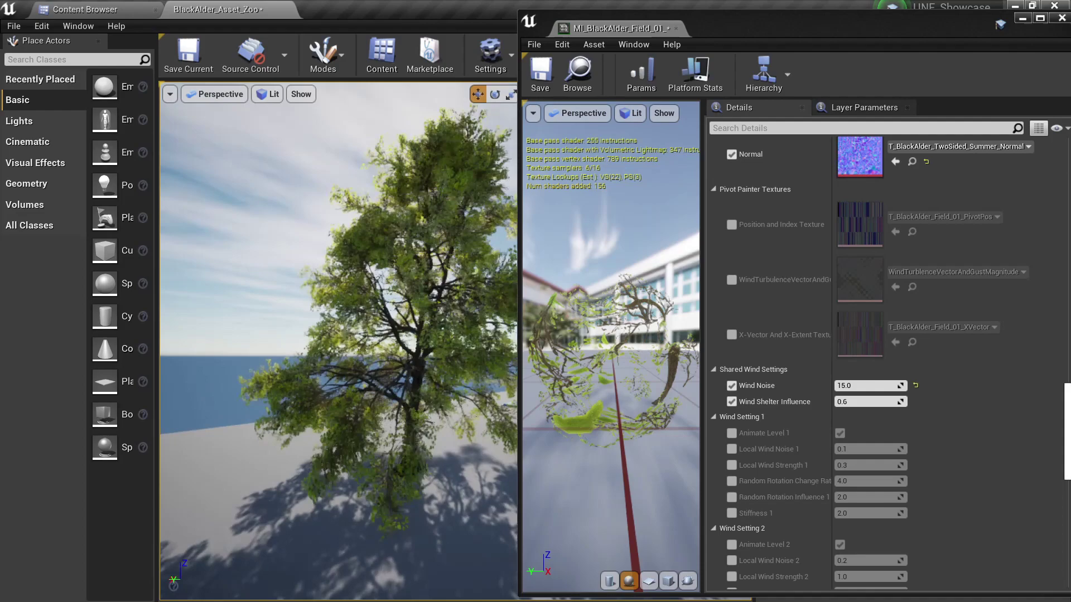
{"action": "key", "text": "d"}
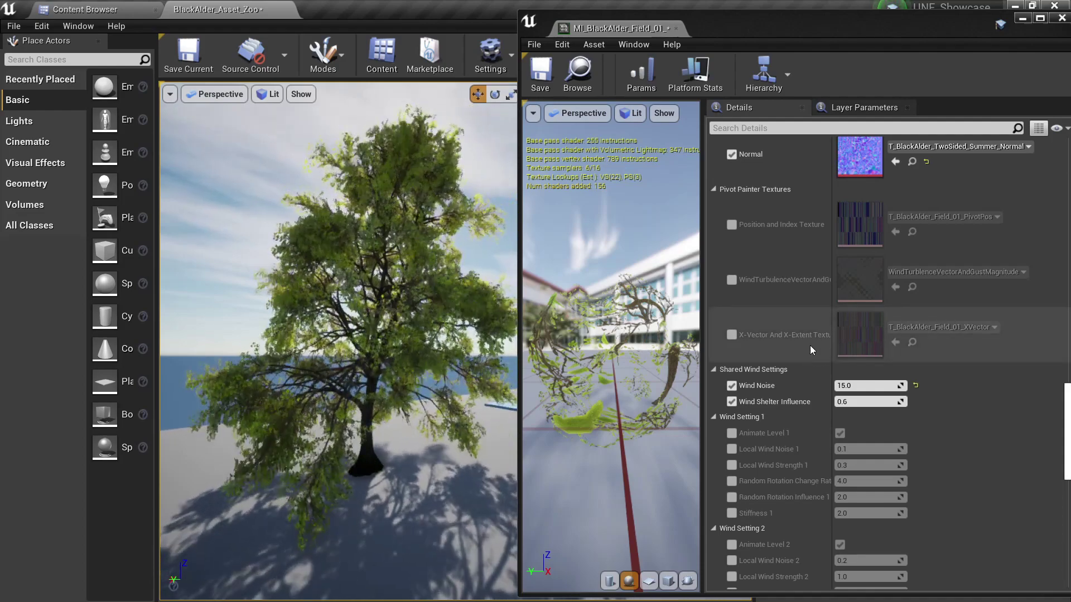
{"action": "scroll", "coordinate": [812, 357], "scroll_direction": "down", "scroll_amount": 6}
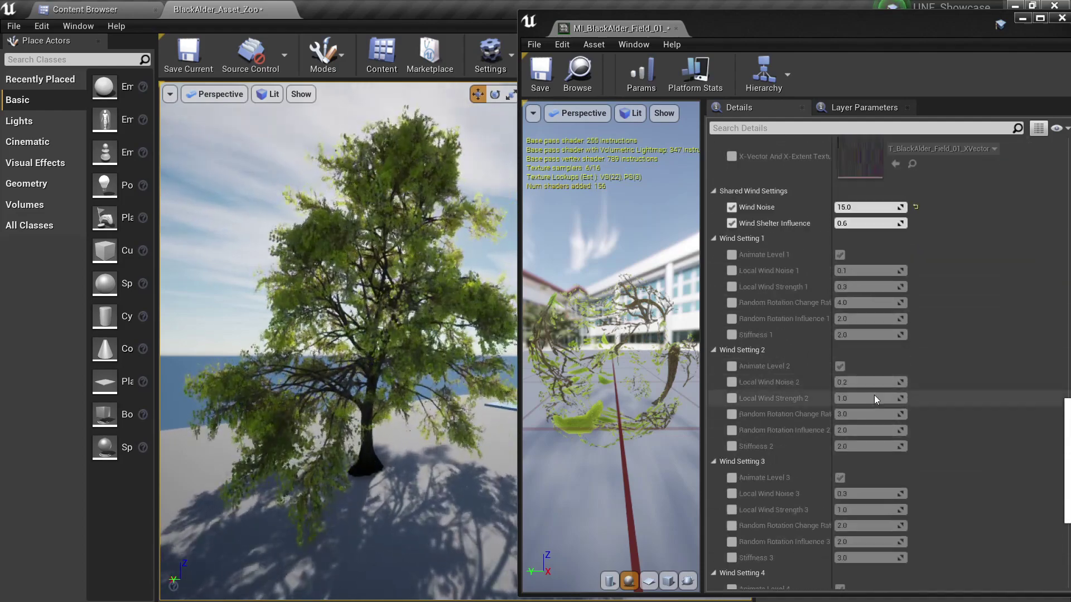
{"action": "scroll", "coordinate": [874, 399], "scroll_direction": "up", "scroll_amount": 4}
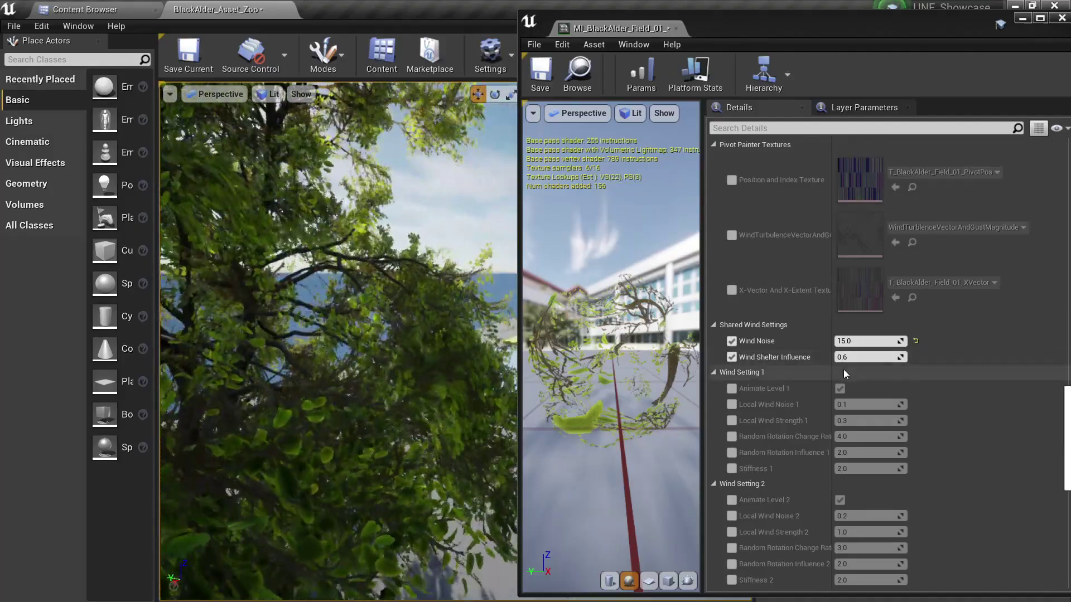
{"action": "scroll", "coordinate": [844, 369], "scroll_direction": "up", "scroll_amount": 10}
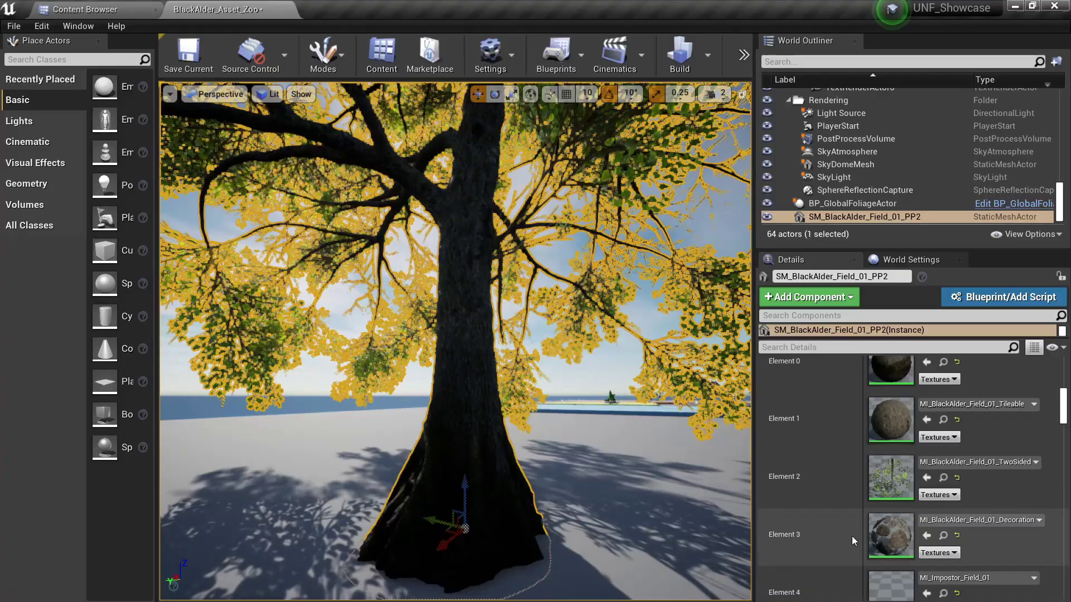
- Inspect the trunk and lower branches, and place the Element 3 MI_BlackAlder_Field_01_Decoration material editor beside the viewport
{"action": "mouse_move", "coordinate": [624, 346]}
{"action": "right_mouse_down"}
{"action": "mouse_move", "coordinate": [608, 326]}
{"action": "mouse_move", "coordinate": [630, 307]}
{"action": "mouse_move", "coordinate": [619, 335]}
{"action": "right_mouse_up"}
{"action": "key", "text": "w"}
{"action": "key", "text": "s"}
{"action": "right_click_drag", "start_coordinate": [536, 222], "coordinate": [558, 230]}
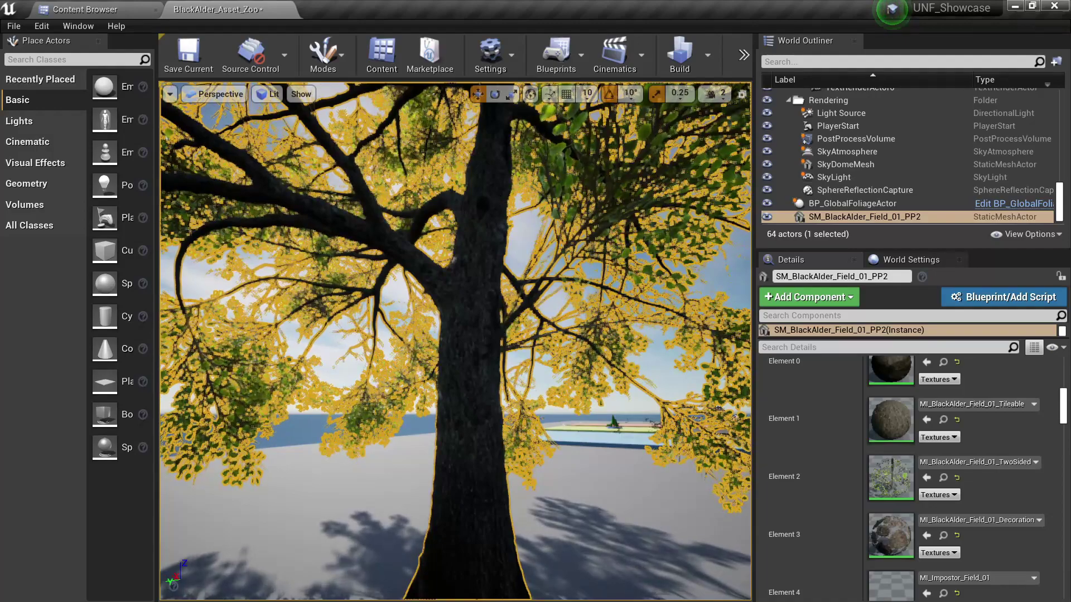
{"action": "left_click_drag", "start_coordinate": [0, 134], "coordinate": [761, 37]}
{"action": "right_click_drag", "start_coordinate": [441, 235], "coordinate": [456, 182]}
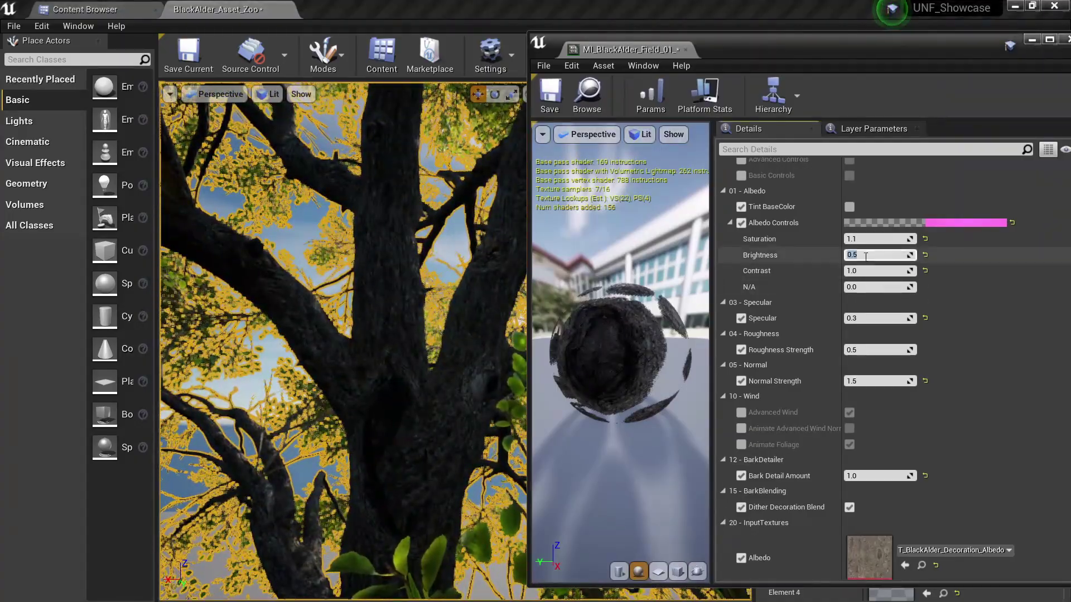
- Try an albedo Brightness of 50 on the decoration material and undo the change
{"action": "left_click", "coordinate": [864, 255]}
{"action": "type", "text": "50"}
{"action": "key", "text": "Return"}
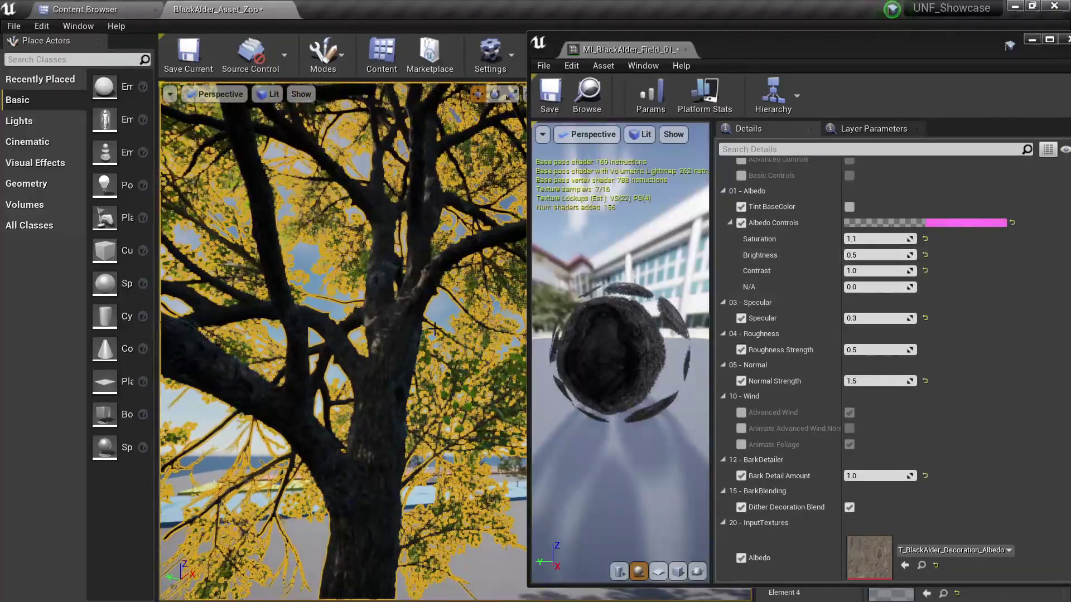
{"action": "key", "text": "ctrl+z"}
{"action": "right_click_drag", "start_coordinate": [343, 341], "coordinate": [399, 318]}
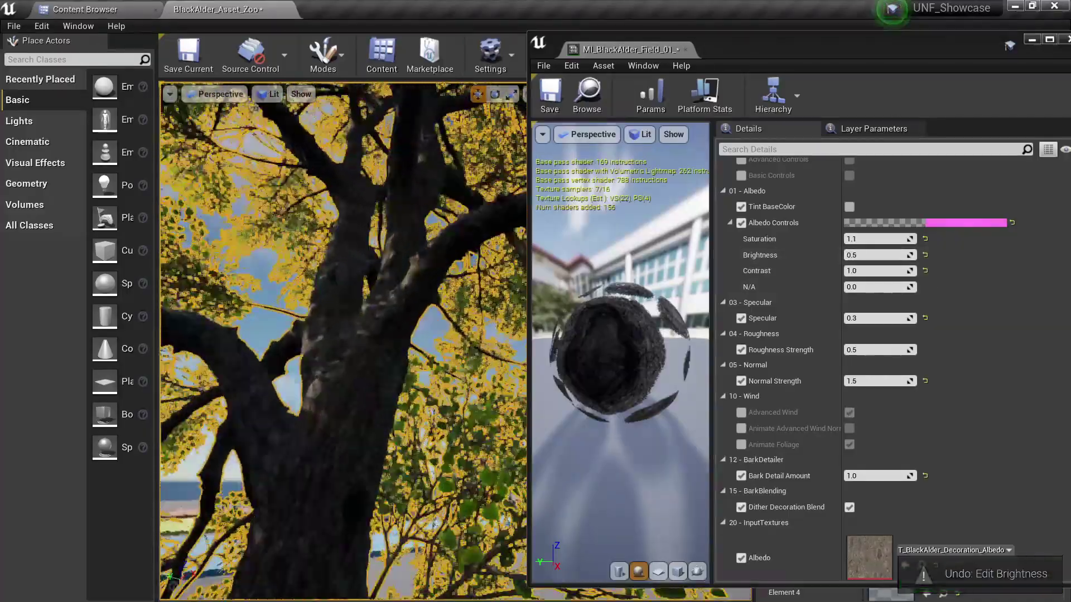
- Set the albedo Saturation of the decoration material to 3 while viewing the trunk in lit shading
{"action": "key", "text": "alt+4"}
{"action": "right_click_drag", "start_coordinate": [440, 357], "coordinate": [413, 357]}
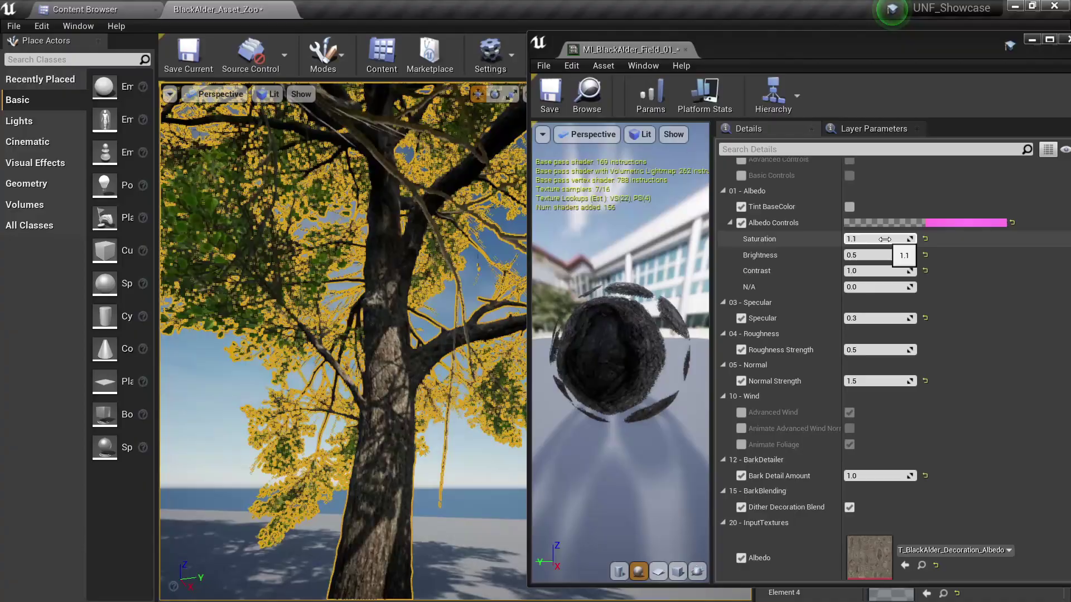
{"action": "left_click_drag", "start_coordinate": [887, 239], "coordinate": [915, 239]}
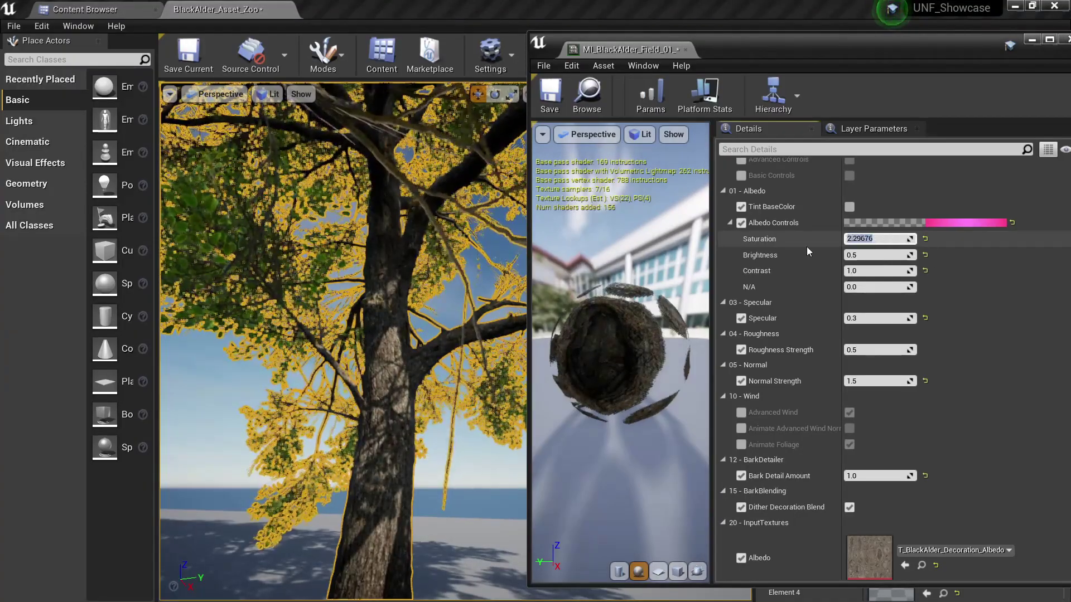
{"action": "type", "text": "3"}
{"action": "key", "text": "Return"}
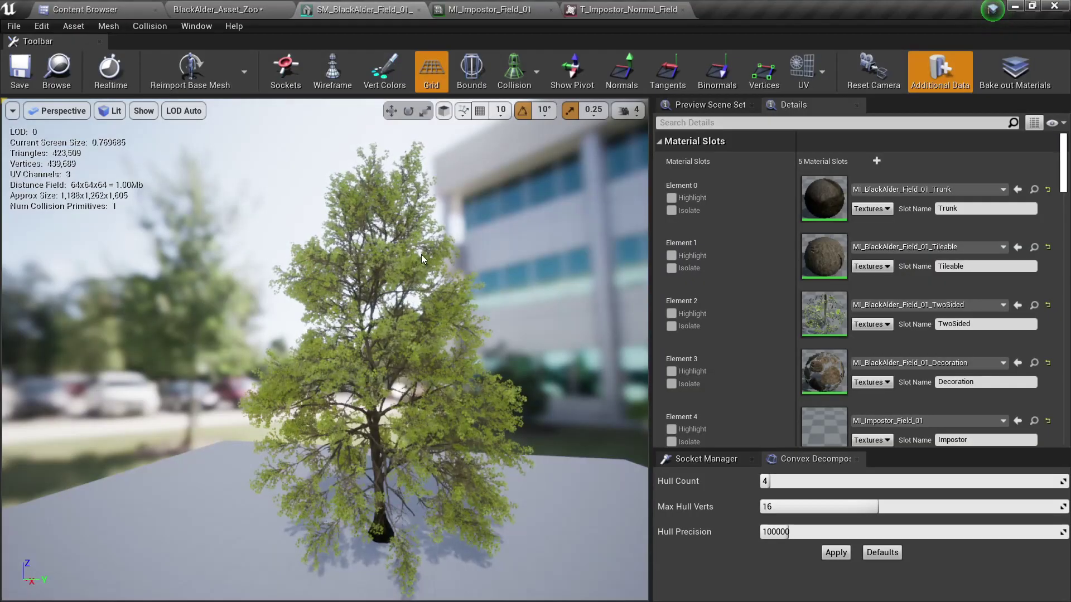
- Review the tree mesh's Impostor material slot, the T_Impostor_Normal_Field_01_Summer texture and the input textures of MI_Impostor_Field_01
{"action": "mouse_move", "coordinate": [563, 390]}
{"action": "left_mouse_down"}
{"action": "mouse_move", "coordinate": [562, 407]}
{"action": "mouse_move", "coordinate": [569, 335]}
{"action": "mouse_move", "coordinate": [563, 389]}
{"action": "left_mouse_up"}
{"action": "scroll", "coordinate": [887, 346], "scroll_direction": "down", "scroll_amount": 3}
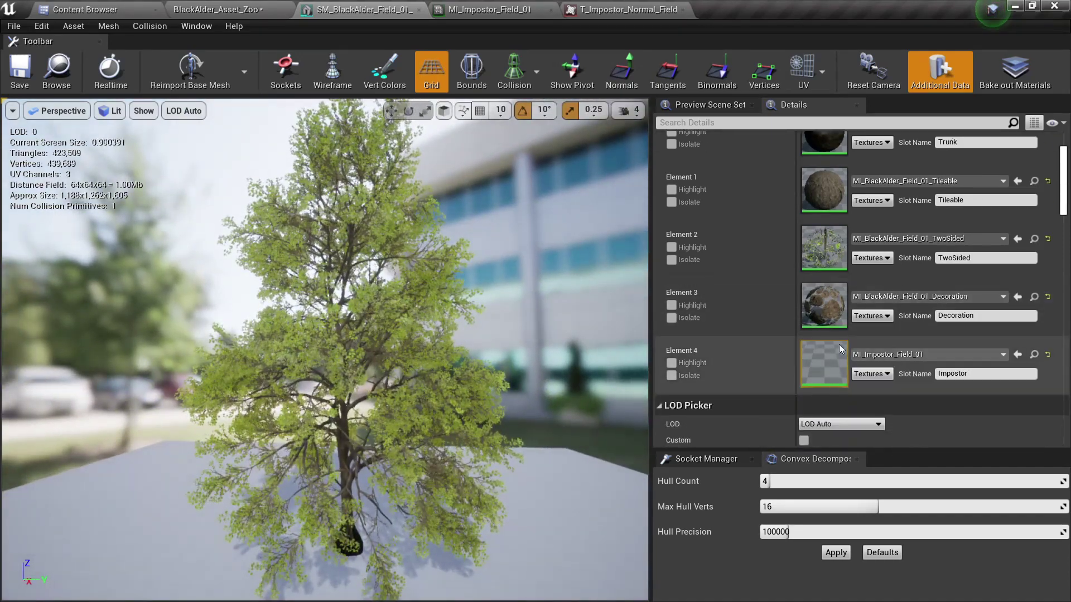
{"action": "left_click", "coordinate": [559, 6]}
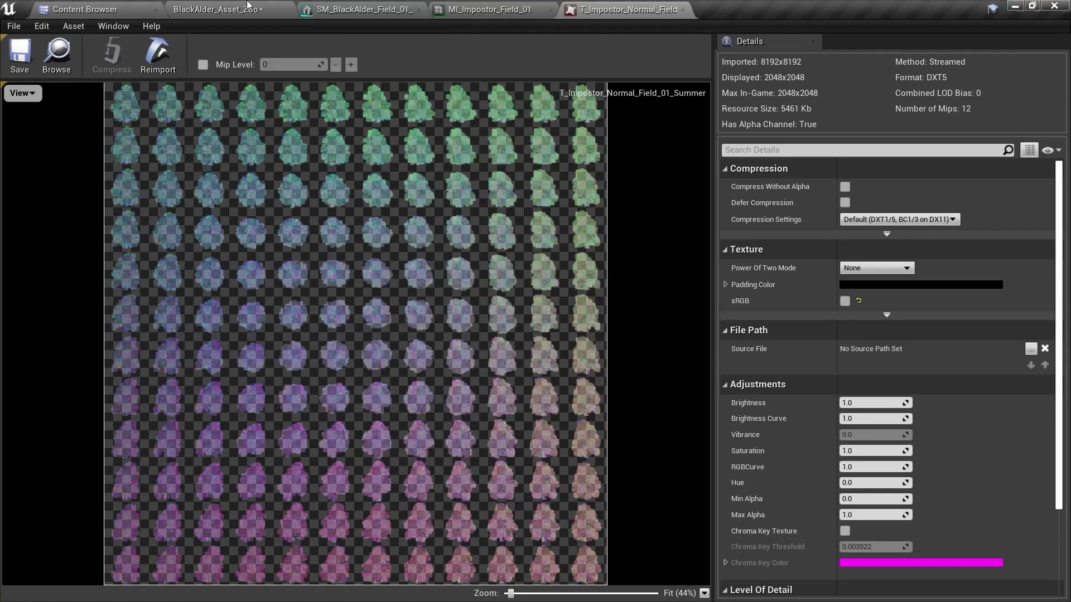
{"action": "left_click", "coordinate": [420, 7]}
{"action": "left_click", "coordinate": [498, 6]}
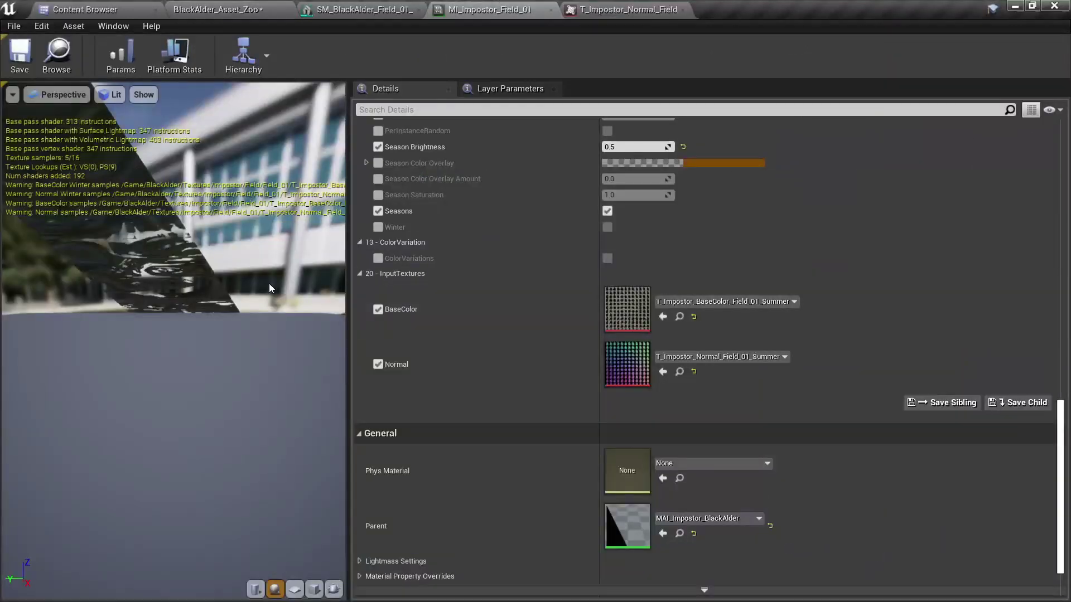
- Return to the SM_BlackAlder_Field_01 static mesh and preview its LOD 6 impostor from far away
{"action": "left_click", "coordinate": [365, 9]}
{"action": "mouse_move", "coordinate": [326, 350]}
{"action": "right_mouse_down"}
{"action": "mouse_move", "coordinate": [325, 290]}
{"action": "mouse_move", "coordinate": [325, 329]}
{"action": "right_mouse_up"}
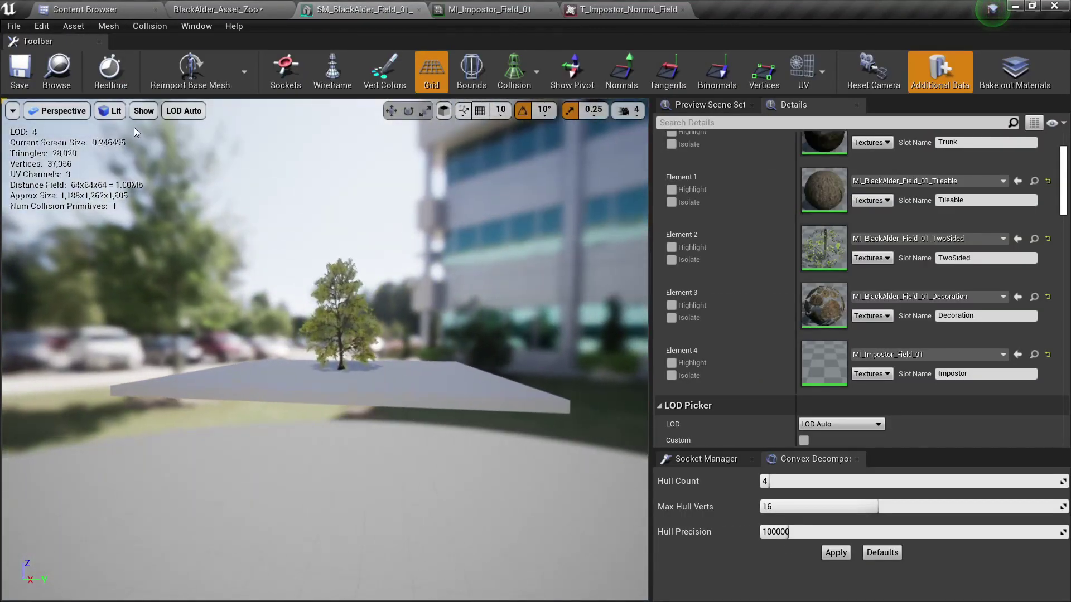
{"action": "left_click", "coordinate": [115, 111]}
{"action": "left_click", "coordinate": [175, 110]}
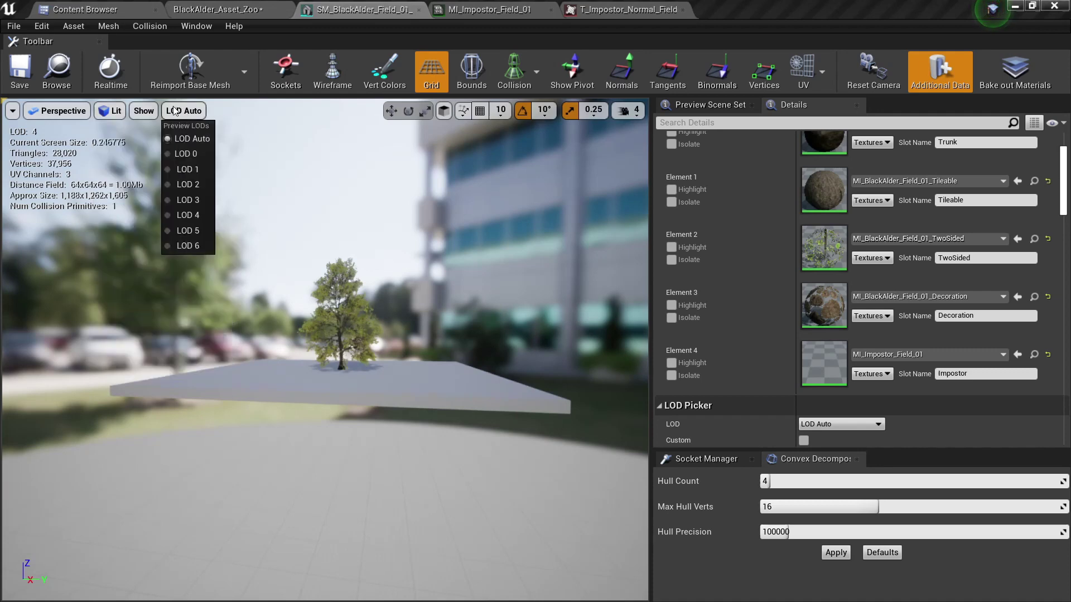
{"action": "left_click", "coordinate": [197, 245]}
{"action": "scroll", "coordinate": [352, 338], "scroll_direction": "down", "scroll_amount": 8}
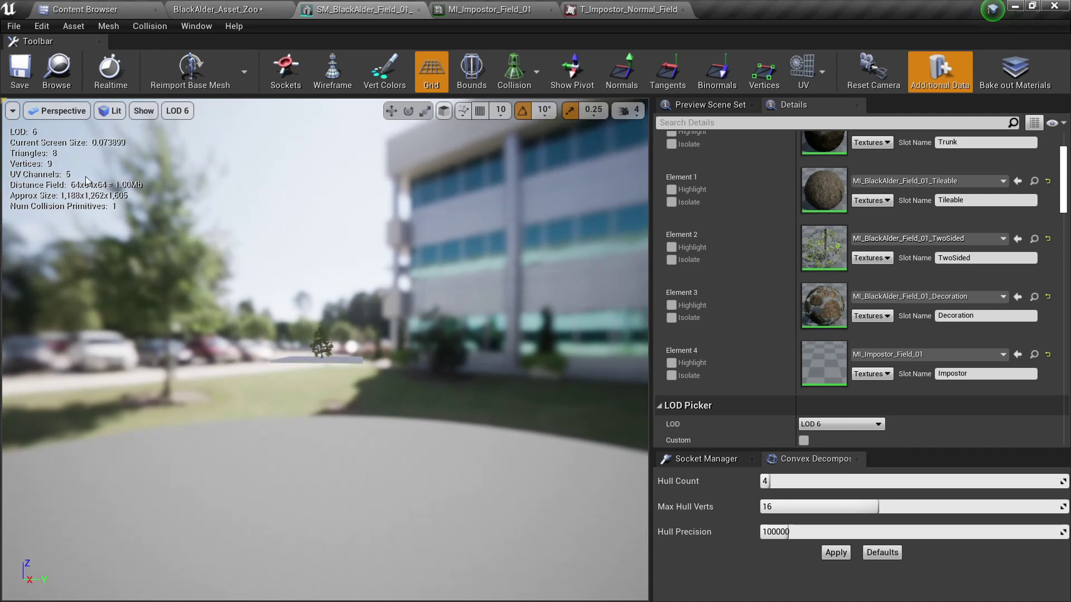
{"action": "key", "text": "s"}
{"action": "right_click_drag", "start_coordinate": [85, 178], "coordinate": [82, 180]}
- Preview the tree mesh at LOD 5 from the same distance for comparison
{"action": "left_click", "coordinate": [182, 111]}
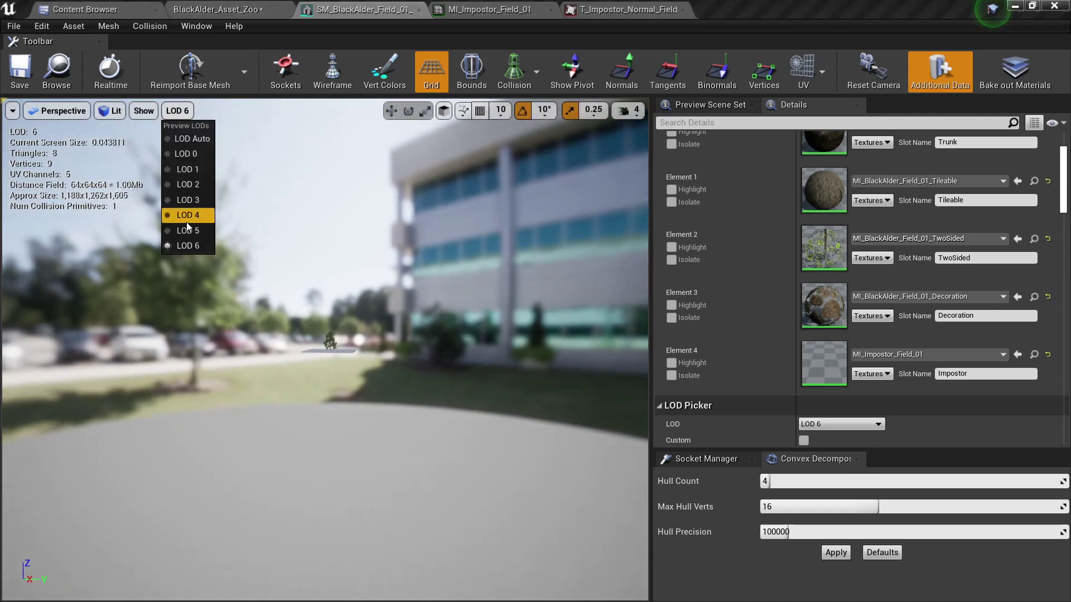
{"action": "left_click", "coordinate": [185, 229]}
{"action": "right_click_drag", "start_coordinate": [212, 243], "coordinate": [211, 243]}
{"action": "key", "text": "w"}
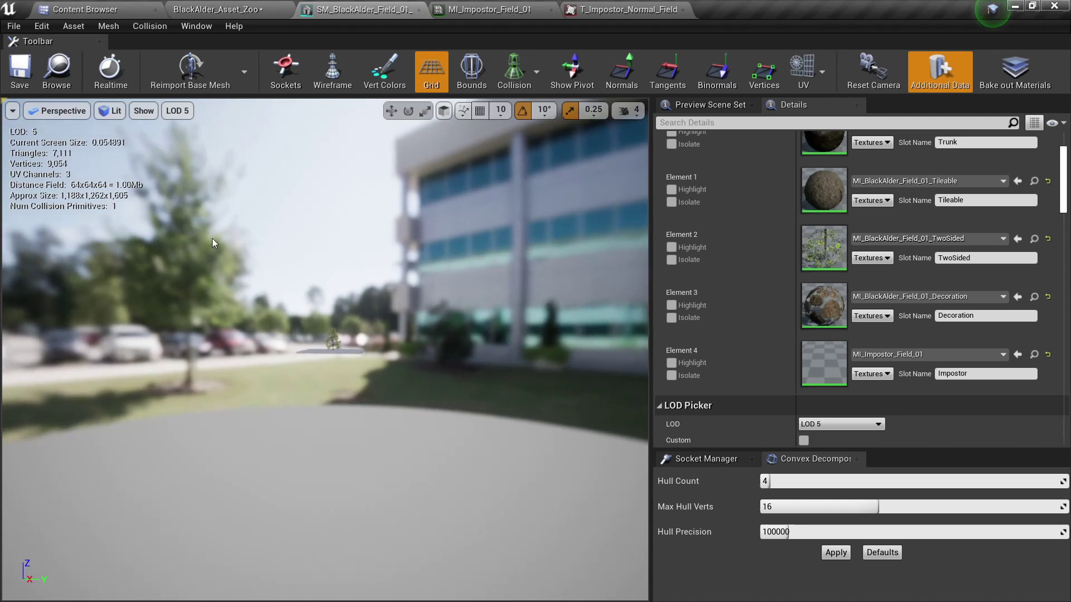
- Switch the mesh preview back to LOD 6 and inspect the impostor up close from different sides
{"action": "left_click", "coordinate": [187, 115]}
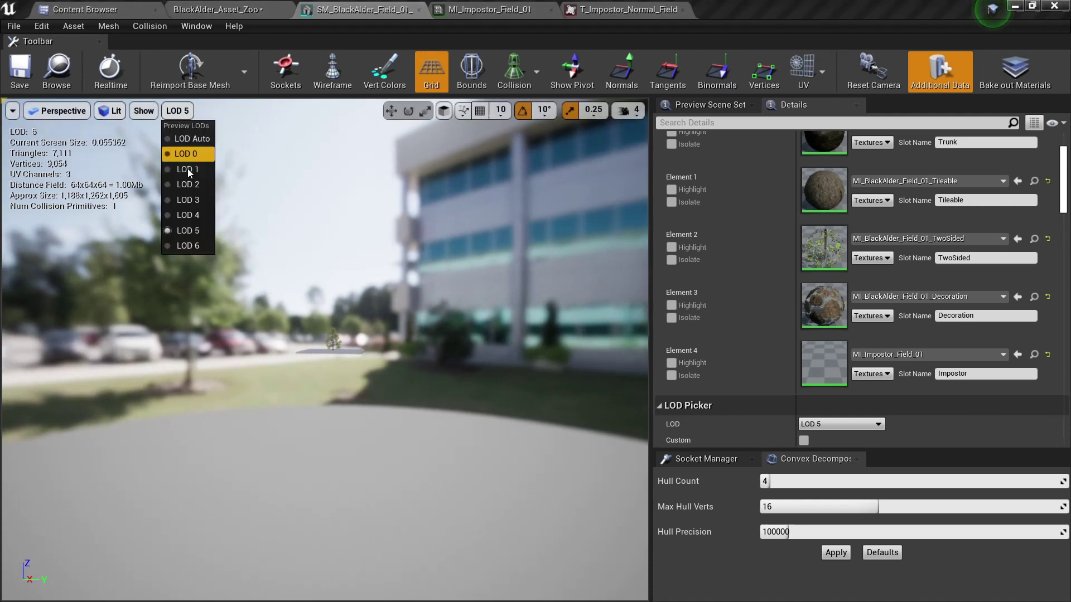
{"action": "left_click", "coordinate": [186, 245]}
{"action": "right_click_drag", "start_coordinate": [362, 390], "coordinate": [256, 390]}
{"action": "key", "text": "w"}
{"action": "key", "text": "a"}
{"action": "key", "text": "w"}
{"action": "key", "text": "w"}
{"action": "key", "text": "d"}
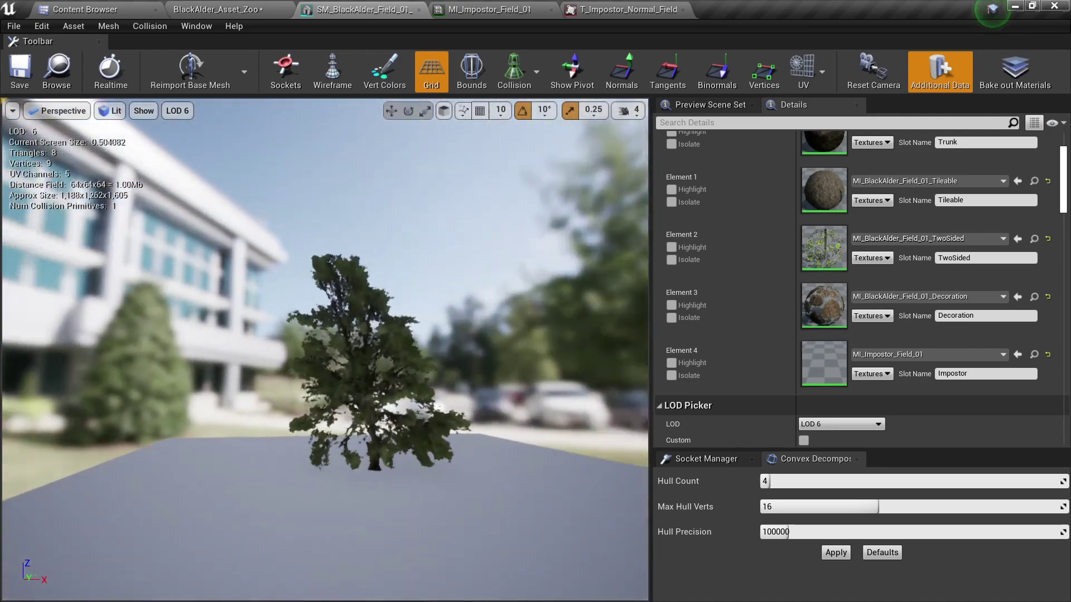
- Set the tree mesh preview to automatic LOD selection and view the impostor from far away
{"action": "left_click_drag", "start_coordinate": [156, 246], "coordinate": [156, 245]}
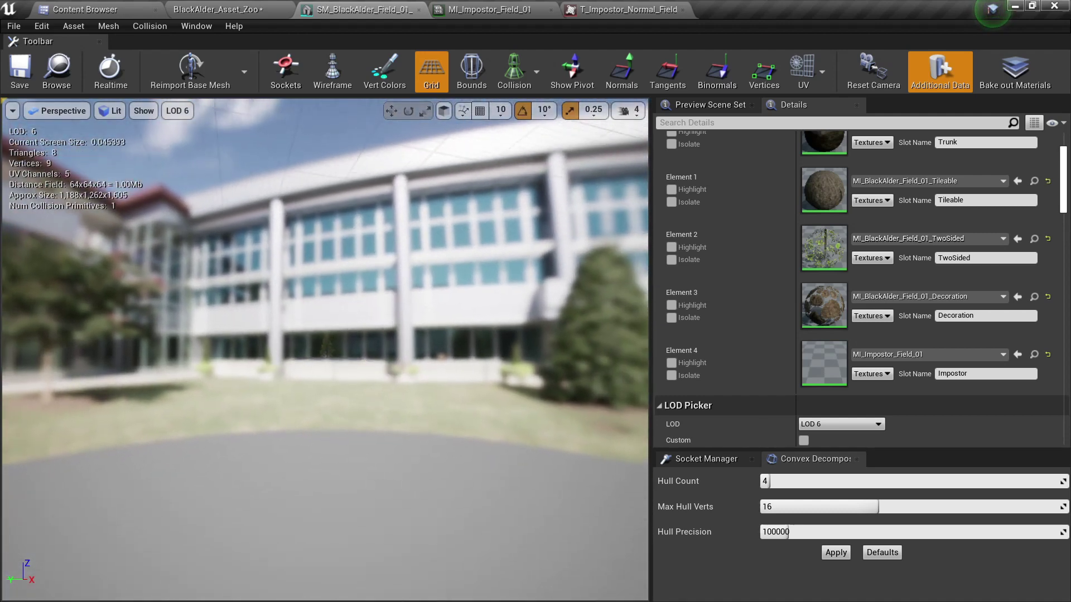
{"action": "left_click_drag", "start_coordinate": [361, 394], "coordinate": [361, 394]}
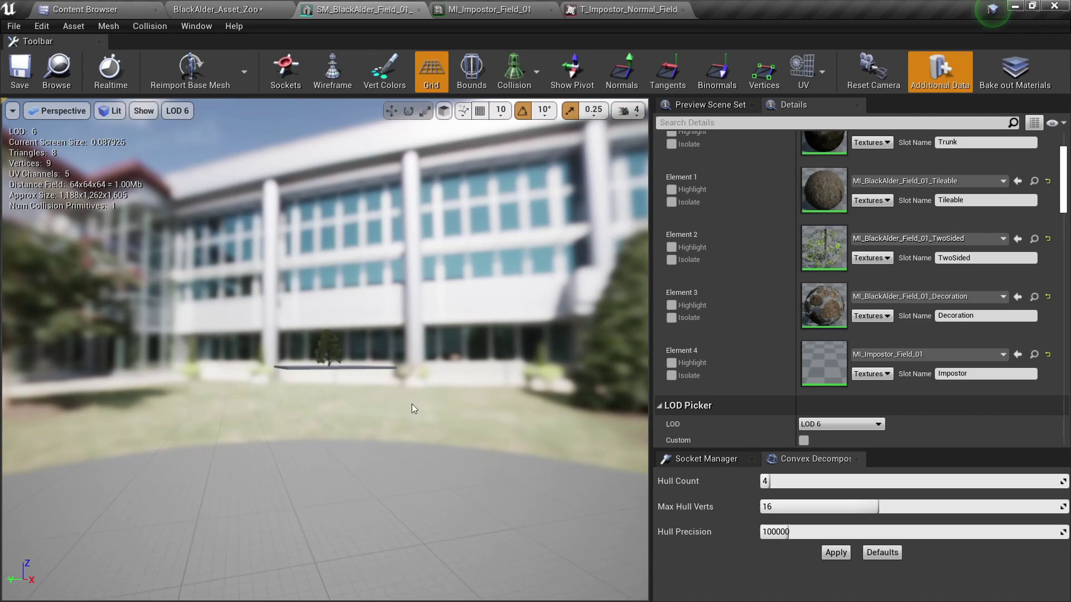
{"action": "left_click", "coordinate": [178, 111]}
{"action": "left_click", "coordinate": [179, 135]}
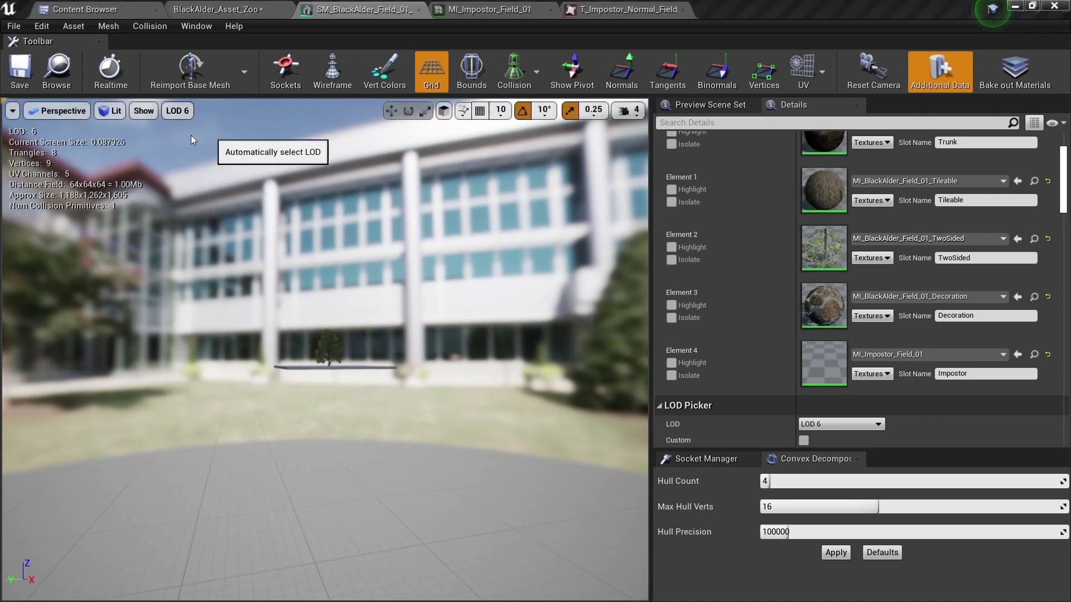
{"action": "right_click_drag", "start_coordinate": [325, 349], "coordinate": [325, 349]}
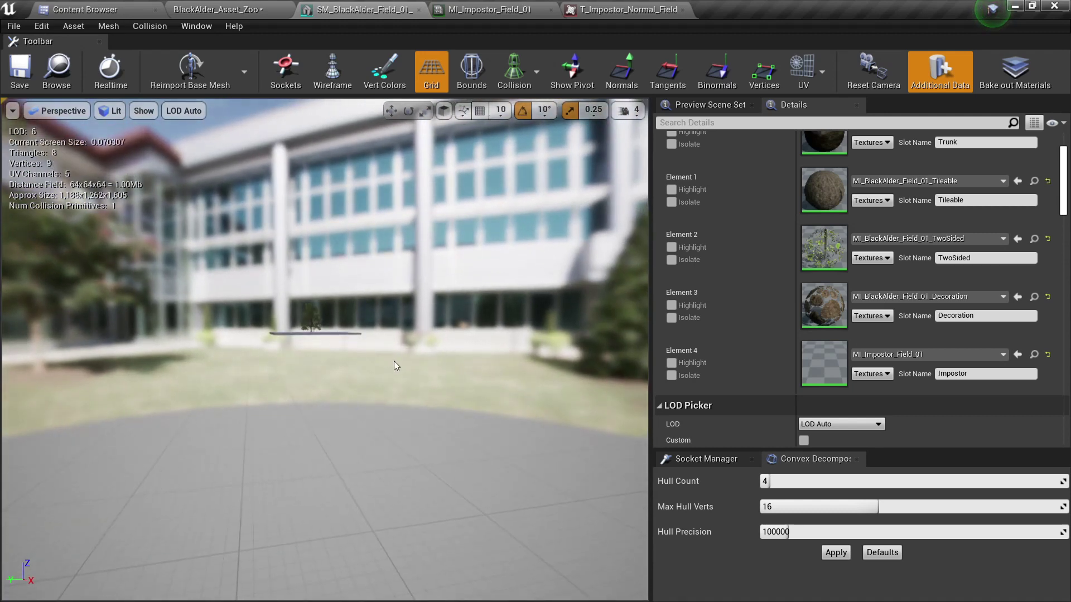
{"action": "left_click_drag", "start_coordinate": [395, 365], "coordinate": [395, 366]}
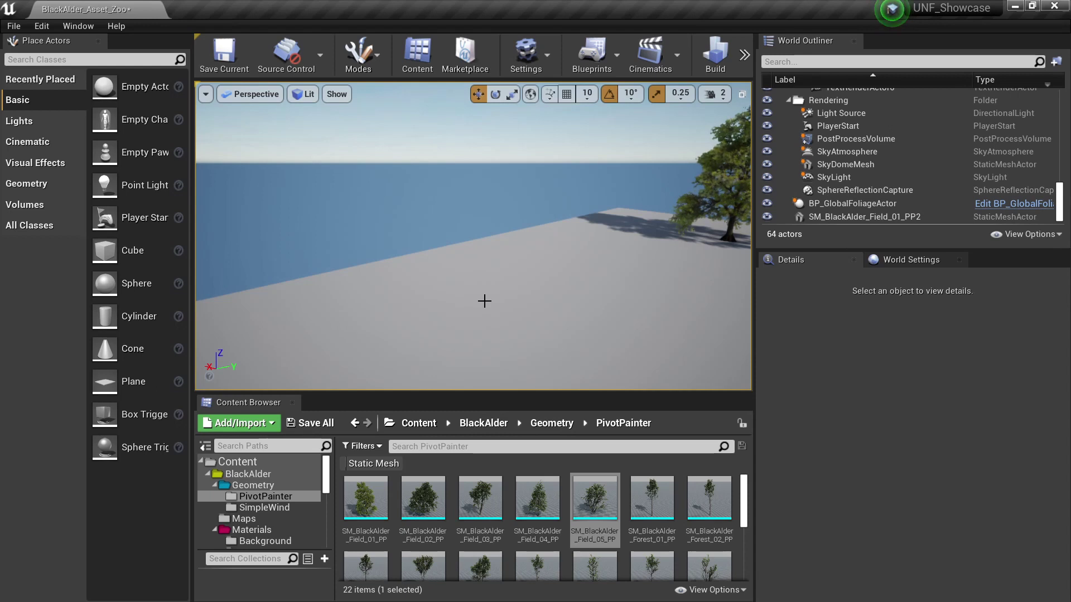
- Switch the BlackAlder_Asset_Zoo level to Foliage mode and add SM_BlackAlder_Forest_05_PP to the foliage types
{"action": "right_click_drag", "start_coordinate": [453, 305], "coordinate": [452, 305]}
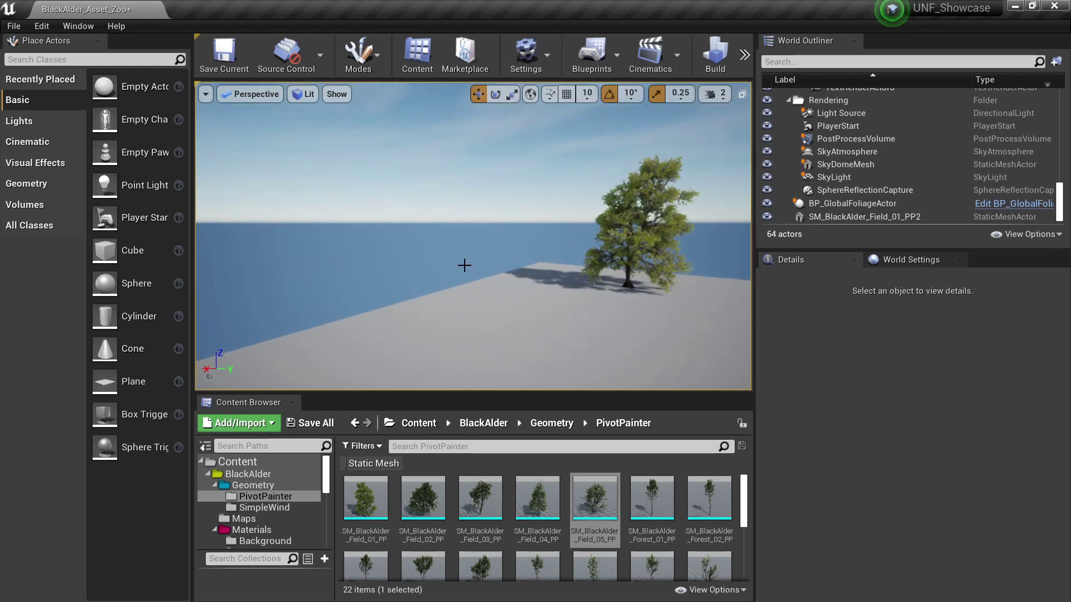
{"action": "left_click", "coordinate": [358, 54]}
{"action": "left_click", "coordinate": [404, 125]}
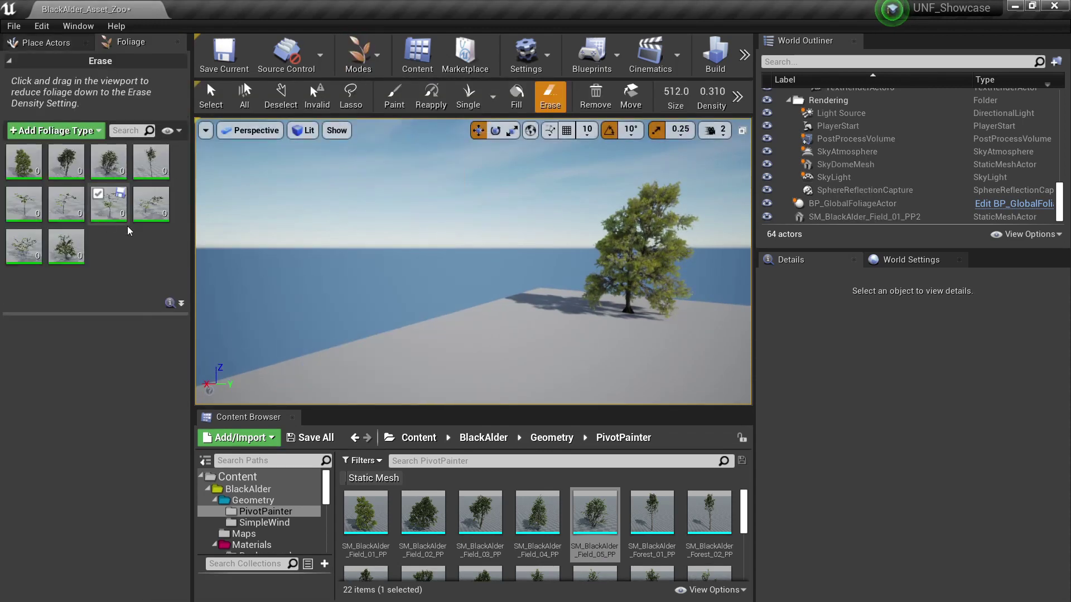
{"action": "scroll", "coordinate": [544, 524], "scroll_direction": "down", "scroll_amount": 1}
{"action": "scroll", "coordinate": [544, 524], "scroll_direction": "down", "scroll_amount": 1}
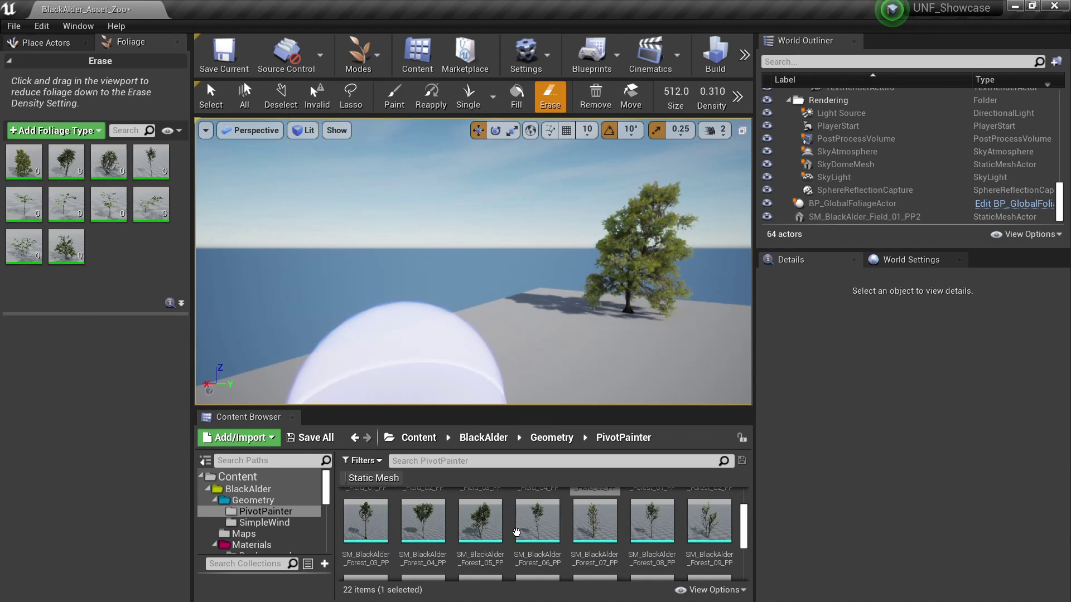
{"action": "left_click_drag", "start_coordinate": [480, 519], "coordinate": [146, 301]}
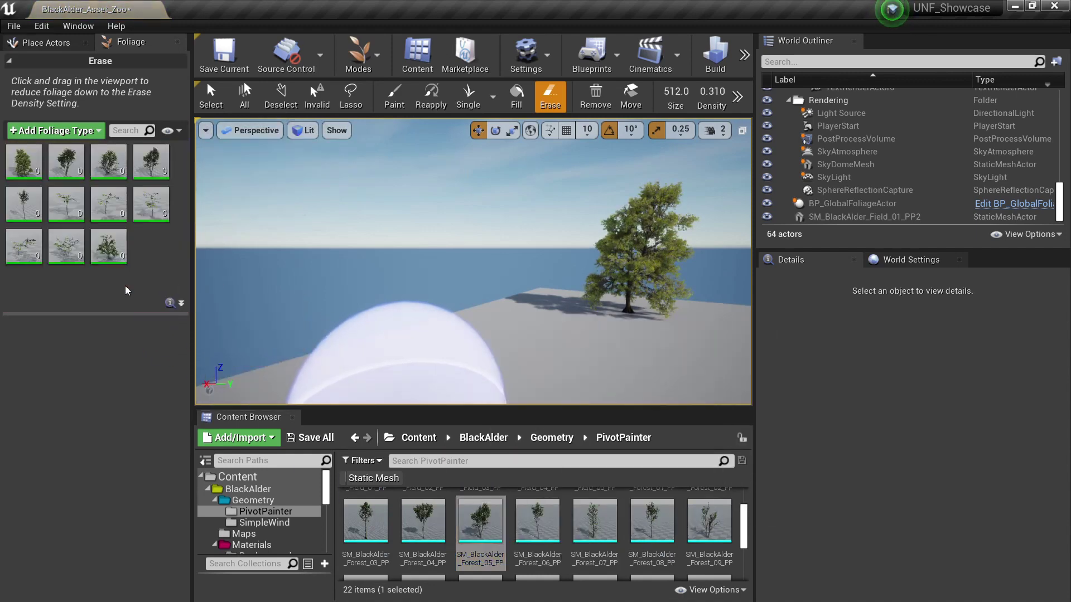
- Set the SM_BlackAlder_Sapling_06_PP foliage type to density 5 with a Scale X range of 0.7 to 1.5
{"action": "left_click", "coordinate": [109, 246]}
{"action": "left_click", "coordinate": [121, 452]}
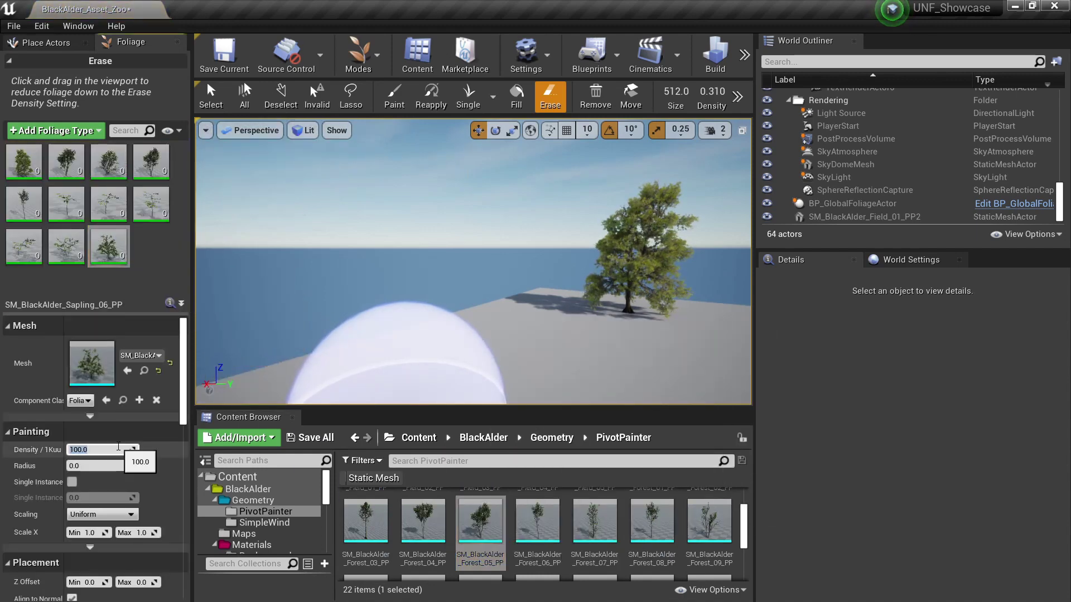
{"action": "key", "text": "Return"}
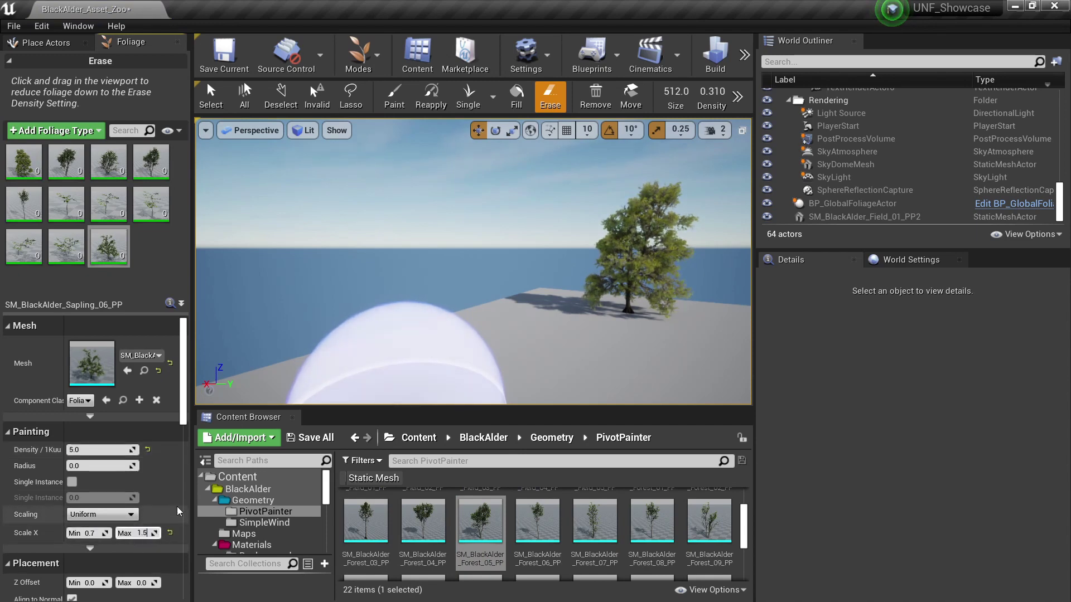
- Paint a test cluster of all foliage types on the open ground and erase it with the foliage brush
{"action": "left_click_drag", "start_coordinate": [385, 373], "coordinate": [502, 356]}
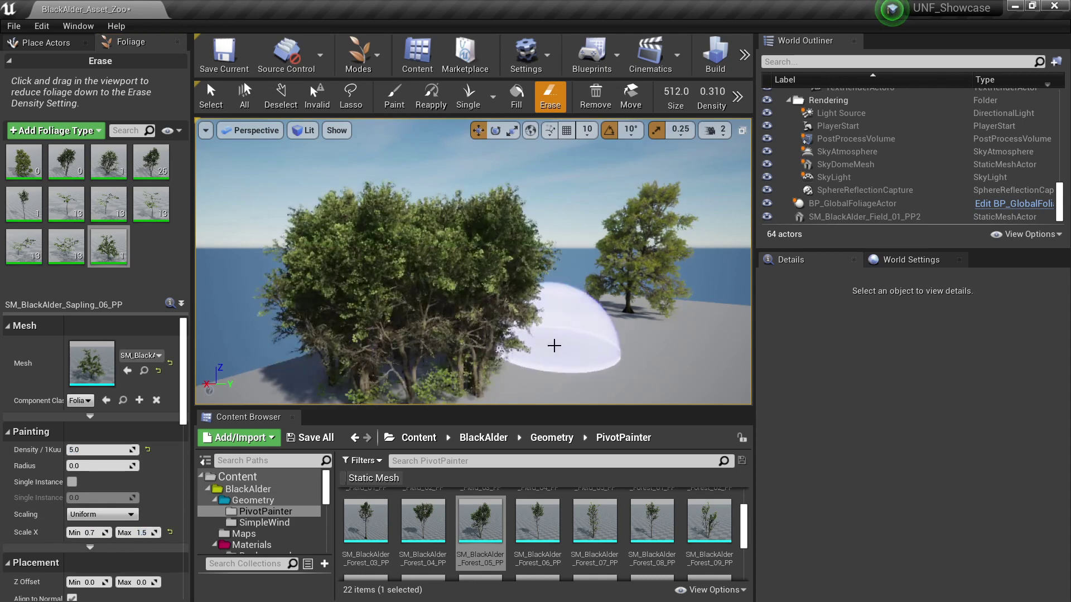
{"action": "right_click_drag", "start_coordinate": [558, 352], "coordinate": [568, 373]}
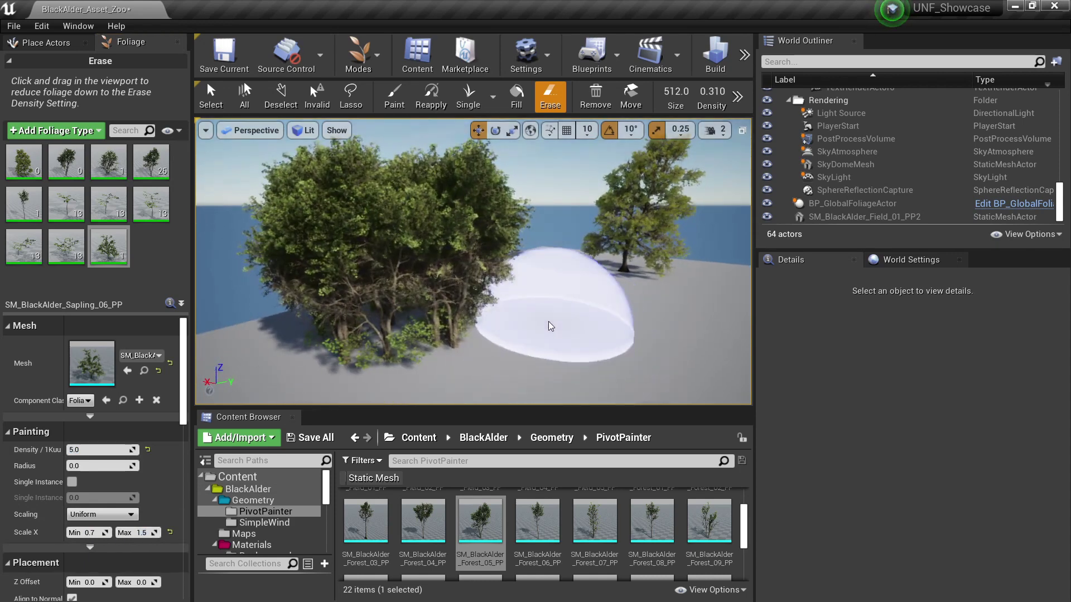
{"action": "key", "text": "shift"}
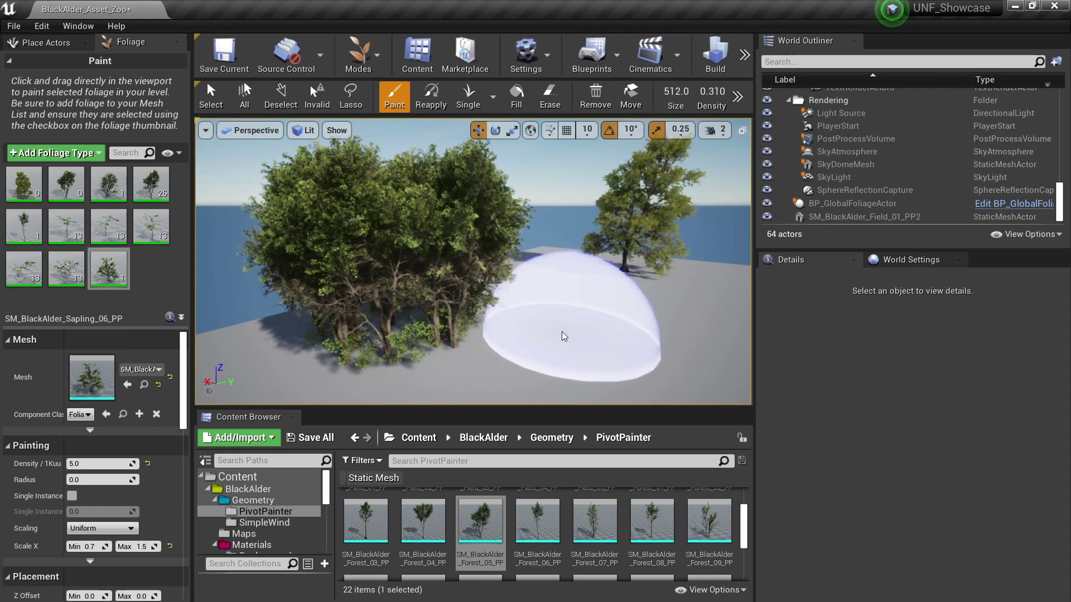
{"action": "right_click_drag", "start_coordinate": [564, 337], "coordinate": [559, 334]}
{"action": "mouse_move", "coordinate": [569, 322]}
{"action": "left_mouse_down", "text": "shift"}
{"action": "mouse_move", "coordinate": [470, 329]}
{"action": "mouse_move", "coordinate": [426, 294]}
{"action": "left_mouse_up", "text": "shift"}
- Set the density of SM_BlackAlder_Sapling_06_PP to 0.6, test-paint all foliage types across the ground and undo the stroke
{"action": "left_click", "coordinate": [109, 464]}
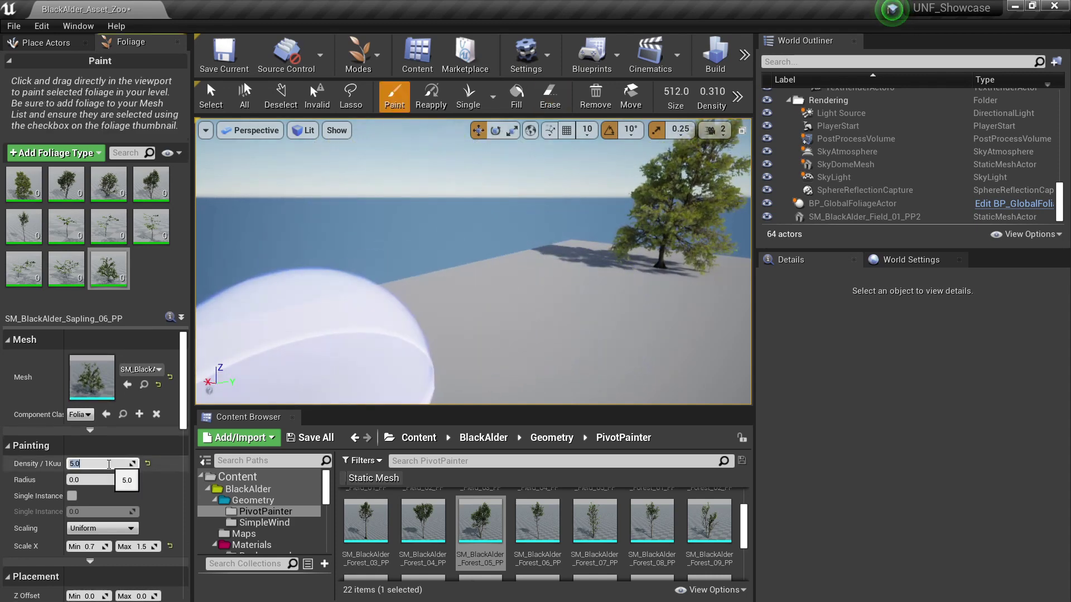
{"action": "mouse_move", "coordinate": [373, 335]}
{"action": "left_mouse_down"}
{"action": "mouse_move", "coordinate": [502, 313]}
{"action": "mouse_move", "coordinate": [537, 323]}
{"action": "left_mouse_up"}
{"action": "right_click_drag", "start_coordinate": [538, 323], "coordinate": [558, 269]}
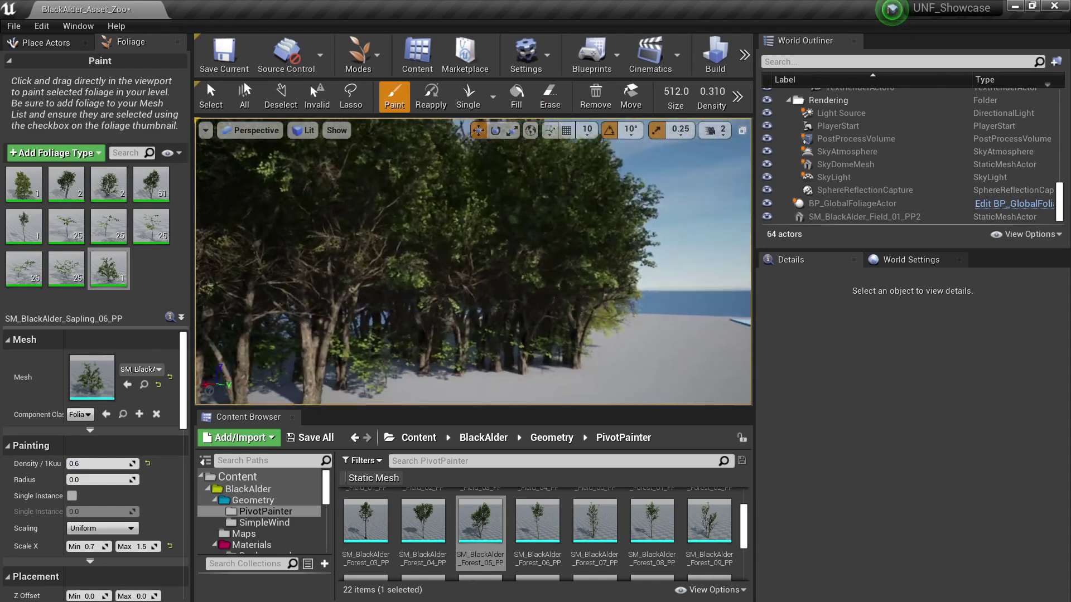
{"action": "right_click_drag", "start_coordinate": [577, 299], "coordinate": [578, 312]}
{"action": "key", "text": "ctrl+z"}
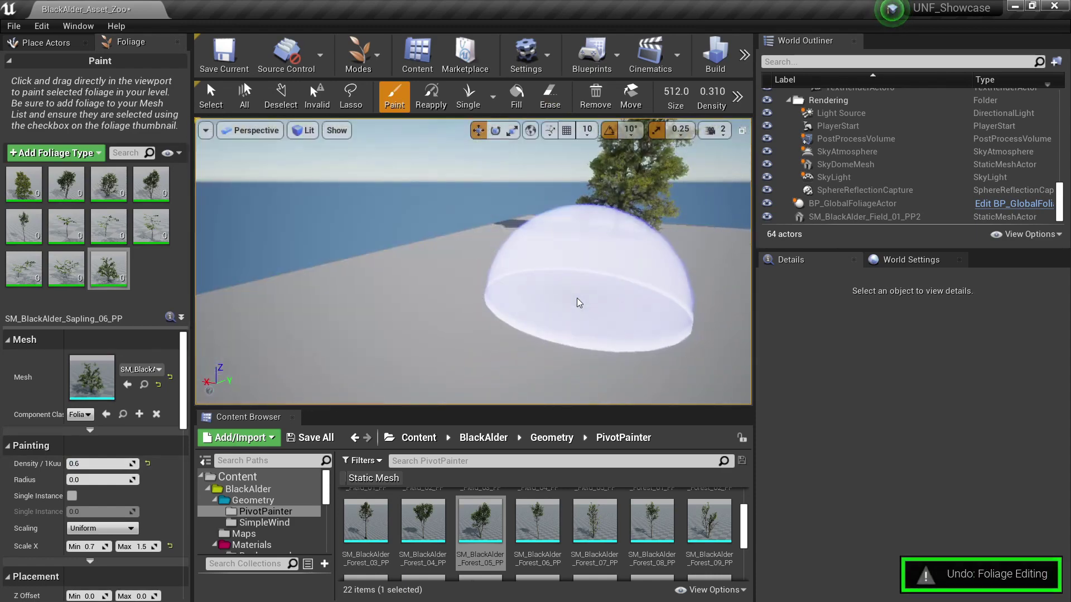
- Deactivate all foliage types except the first three field trees, from SM_BlackAlder_Field_01_PP to SM_BlackAlder_Field_05_PP
{"action": "left_click", "coordinate": [24, 184]}
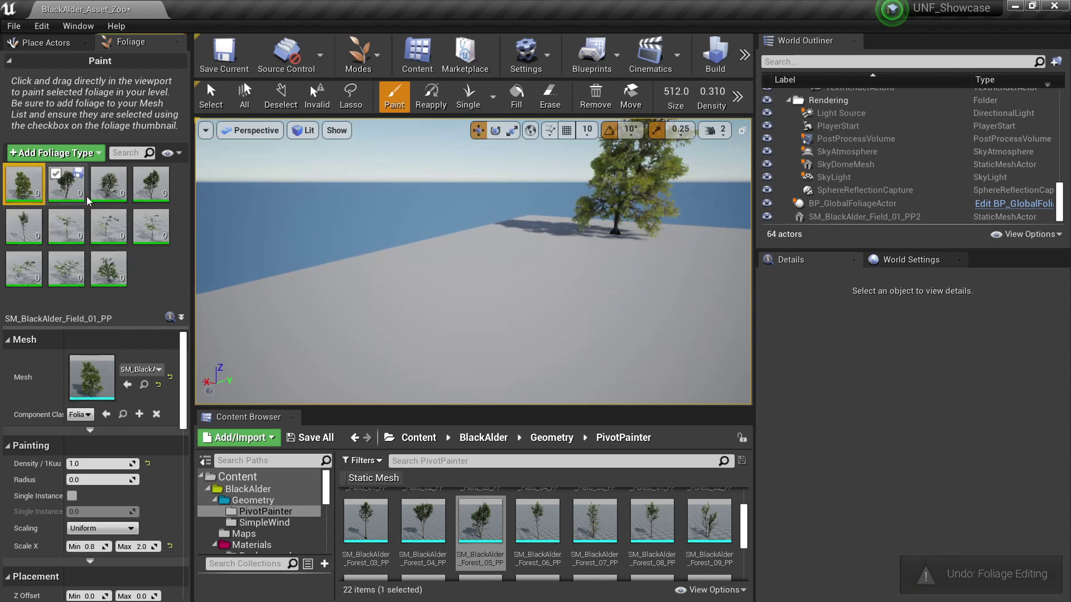
{"action": "left_click", "coordinate": [103, 187], "text": "shift"}
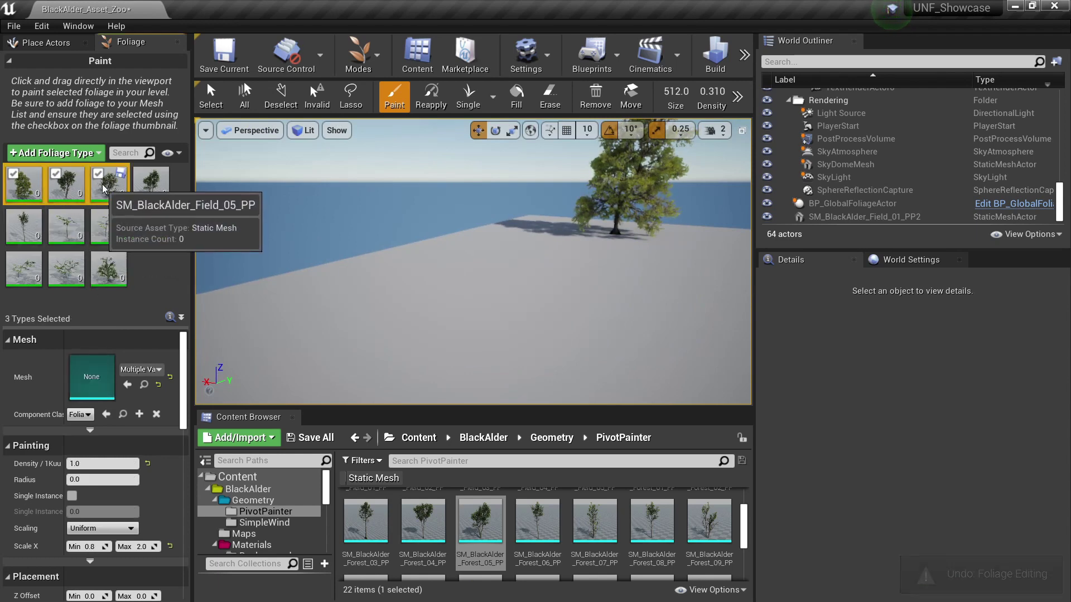
{"action": "left_click", "coordinate": [116, 279]}
{"action": "left_click", "coordinate": [22, 180], "text": "shift"}
{"action": "left_click", "coordinate": [13, 174]}
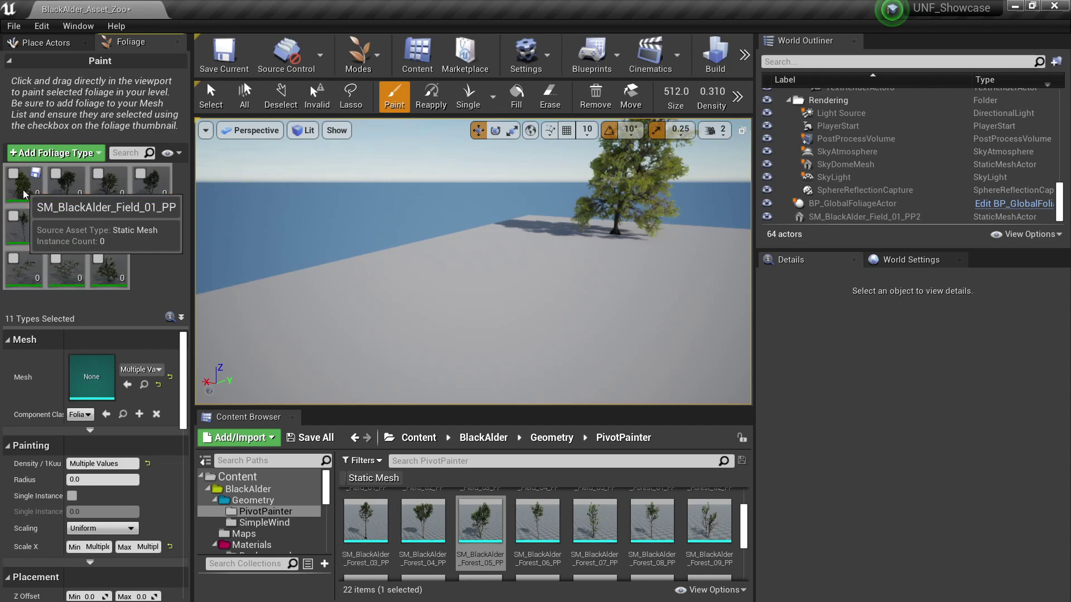
{"action": "key", "text": "ctrl+z"}
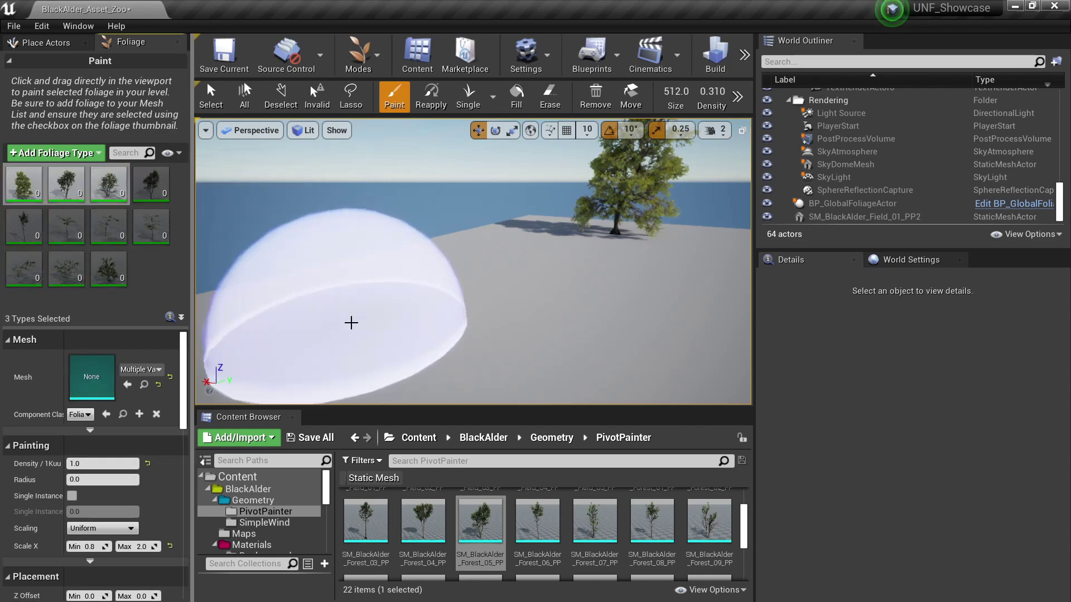
- Paint several strokes of the field trees across the ground to form a grove and show the viewport full screen
{"action": "mouse_move", "coordinate": [351, 323]}
{"action": "left_mouse_down"}
{"action": "mouse_move", "coordinate": [557, 246]}
{"action": "mouse_move", "coordinate": [569, 329]}
{"action": "left_mouse_up"}
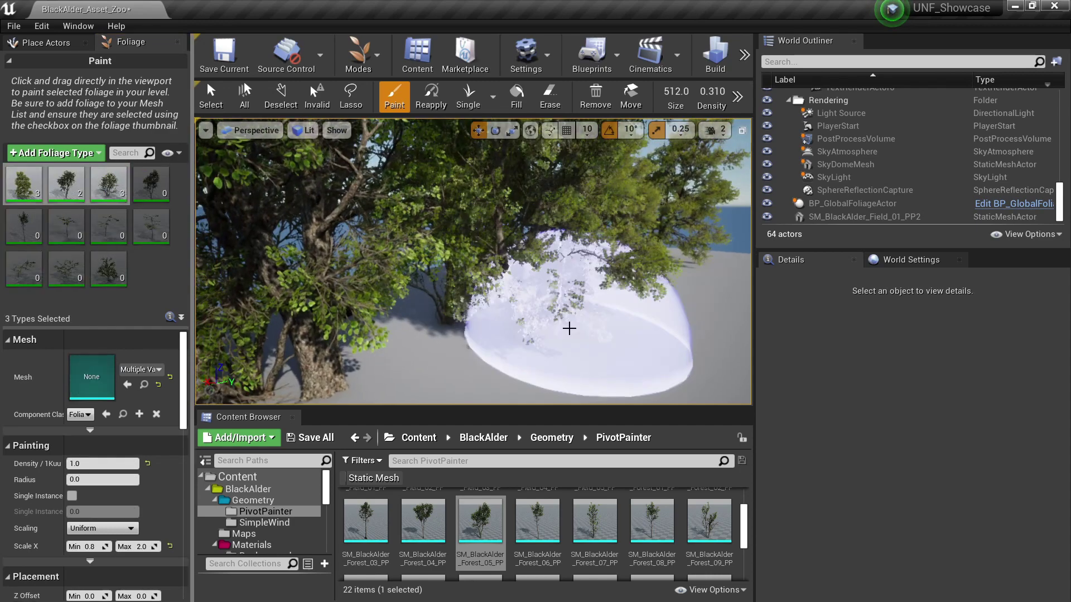
{"action": "right_click_drag", "start_coordinate": [569, 329], "coordinate": [619, 390]}
{"action": "left_click_drag", "start_coordinate": [619, 390], "coordinate": [586, 287]}
{"action": "mouse_move", "coordinate": [577, 283]}
{"action": "right_mouse_down"}
{"action": "mouse_move", "coordinate": [558, 273]}
{"action": "mouse_move", "coordinate": [552, 318]}
{"action": "right_mouse_up"}
{"action": "left_click_drag", "start_coordinate": [368, 357], "coordinate": [523, 330]}
{"action": "mouse_move", "coordinate": [524, 330]}
{"action": "right_mouse_down"}
{"action": "mouse_move", "coordinate": [536, 357]}
{"action": "mouse_move", "coordinate": [535, 302]}
{"action": "mouse_move", "coordinate": [528, 331]}
{"action": "right_mouse_up"}
{"action": "left_click", "coordinate": [538, 373]}
{"action": "key", "text": "F11"}
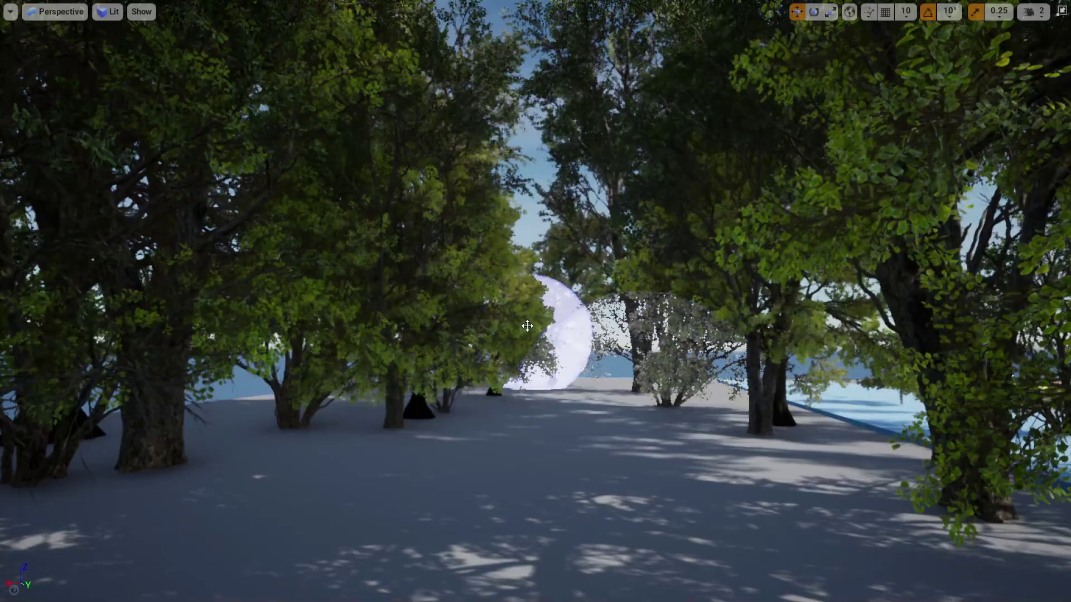
- Undo and repaint the field trees at the far side of the clearing to fill the gap in the grove
{"action": "left_click_drag", "start_coordinate": [563, 397], "coordinate": [577, 365]}
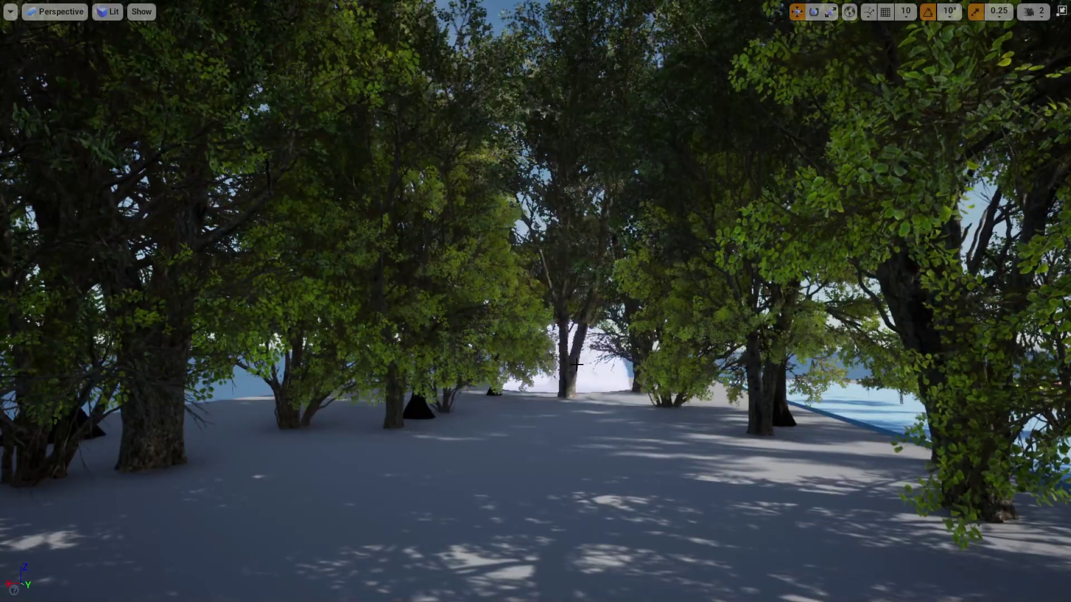
{"action": "key", "text": "ctrl+z"}
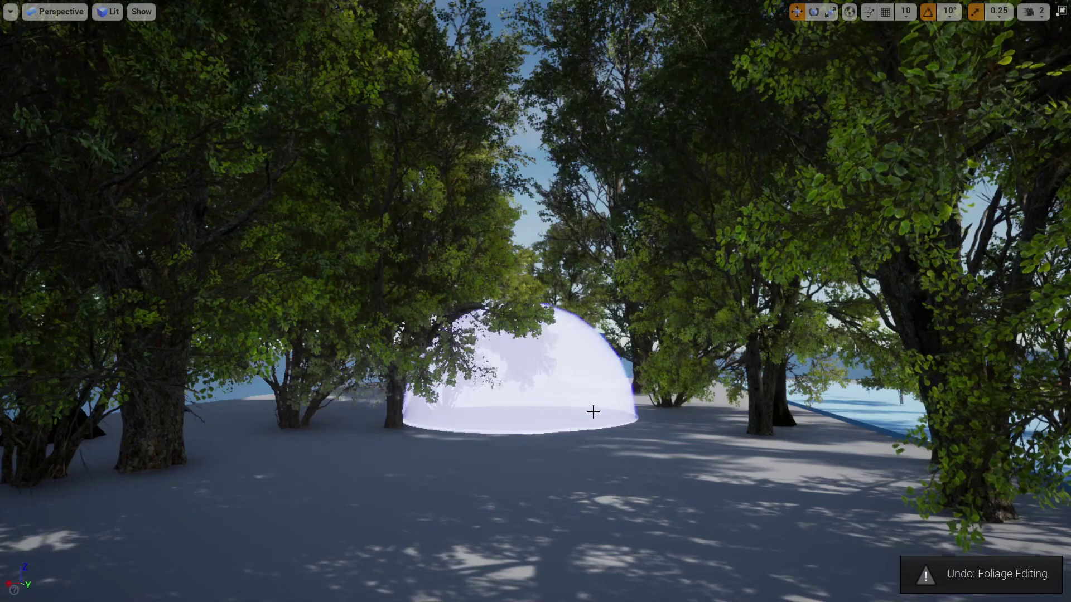
{"action": "left_click", "coordinate": [683, 396]}
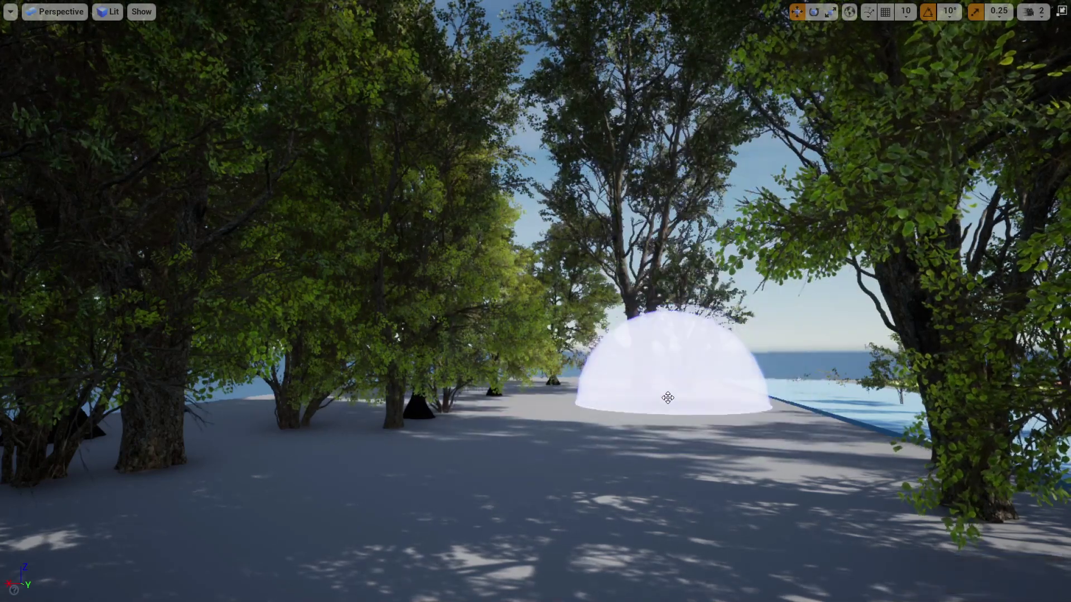
{"action": "left_click_drag", "start_coordinate": [672, 413], "coordinate": [708, 416]}
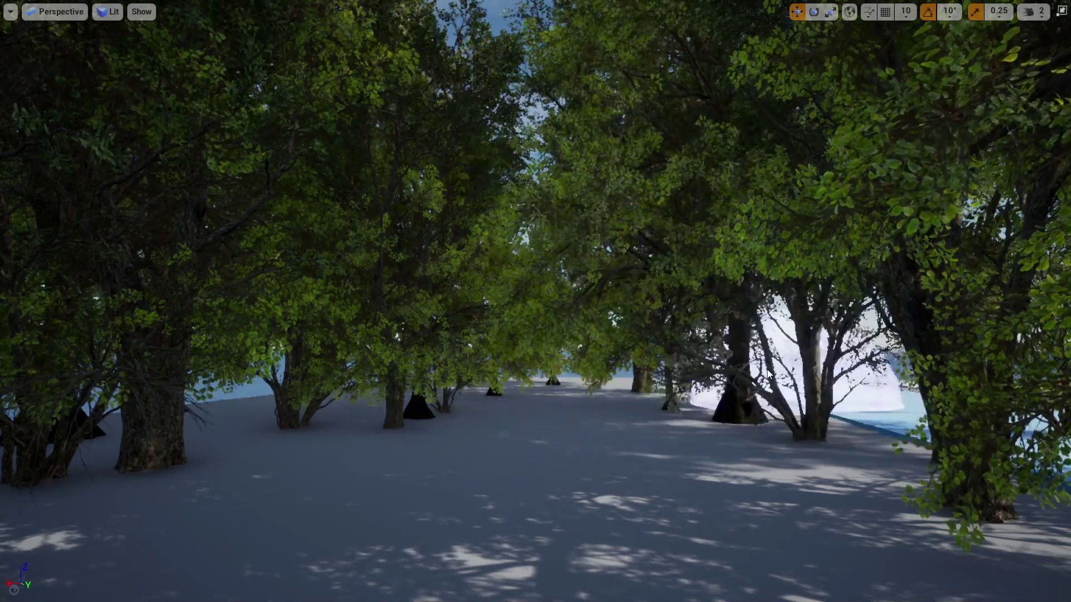
{"action": "key", "text": "w"}
{"action": "right_click_drag", "start_coordinate": [689, 279], "coordinate": [670, 338]}
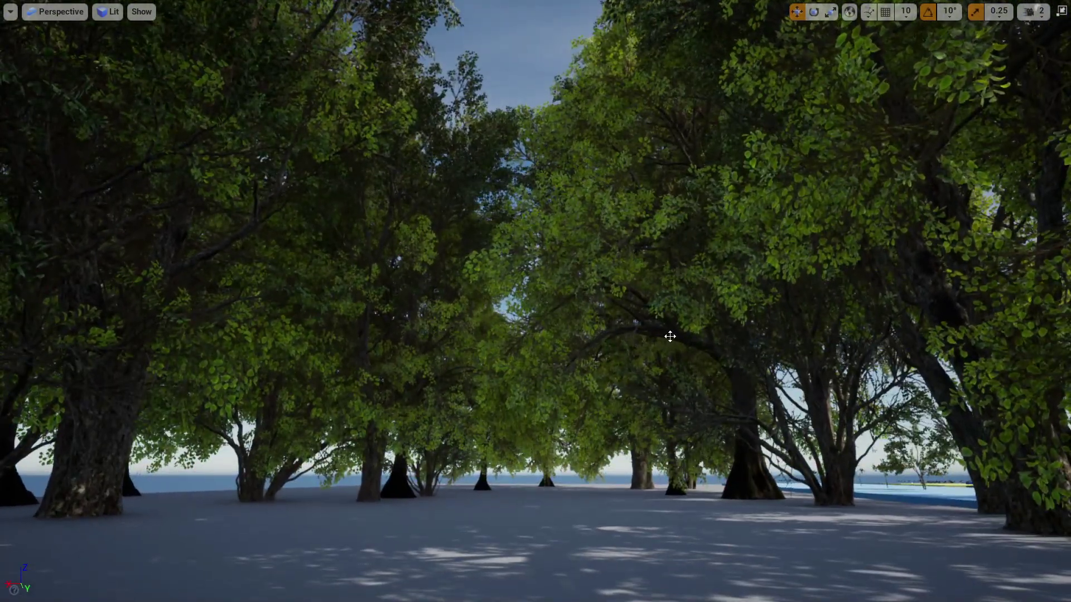
- Rotate the directional light to try different sun angles through the grove, and leave the full-screen viewport
{"action": "key", "text": "ctrl+l"}
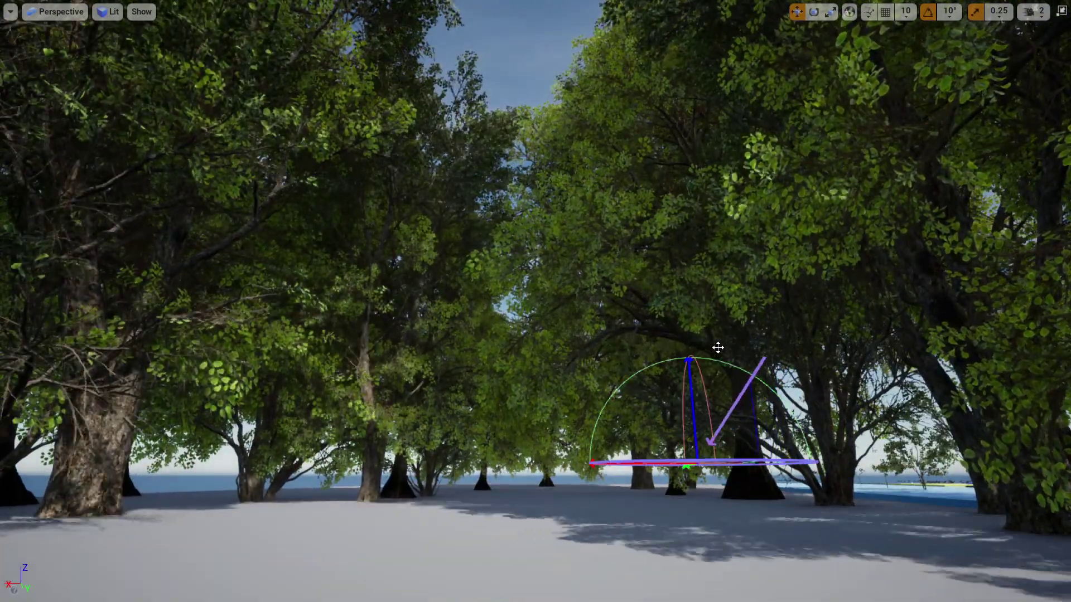
{"action": "key", "text": "ctrl+l"}
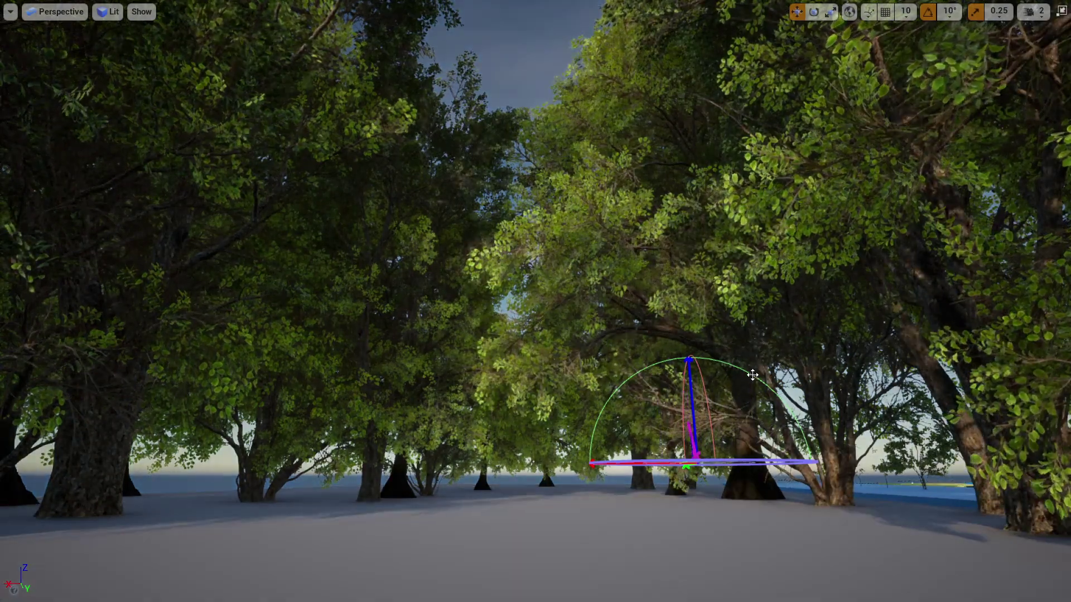
{"action": "key", "text": "ctrl+l"}
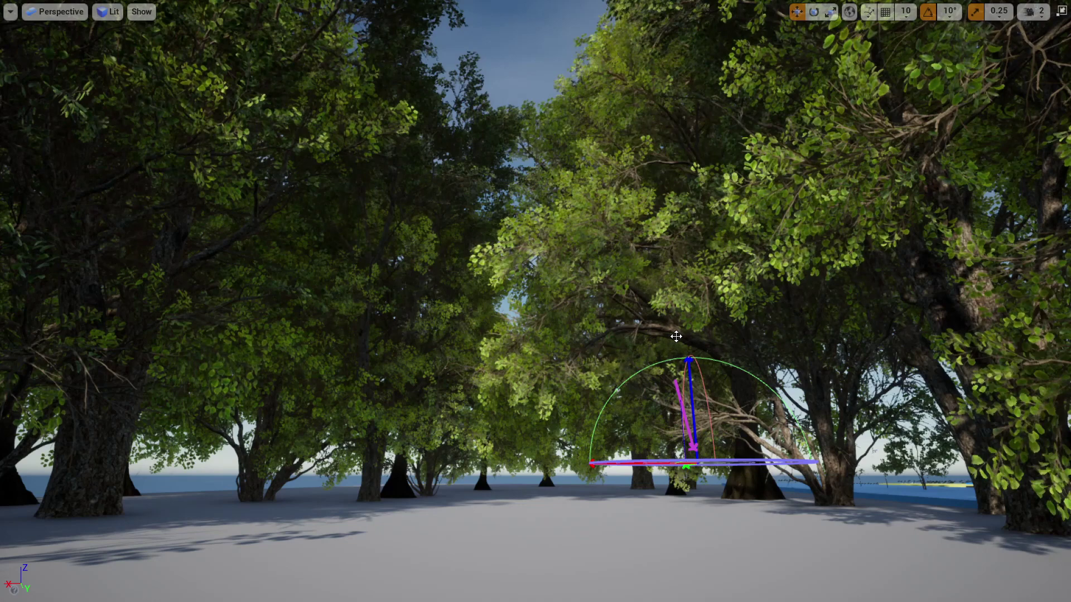
{"action": "key", "text": "Escape"}
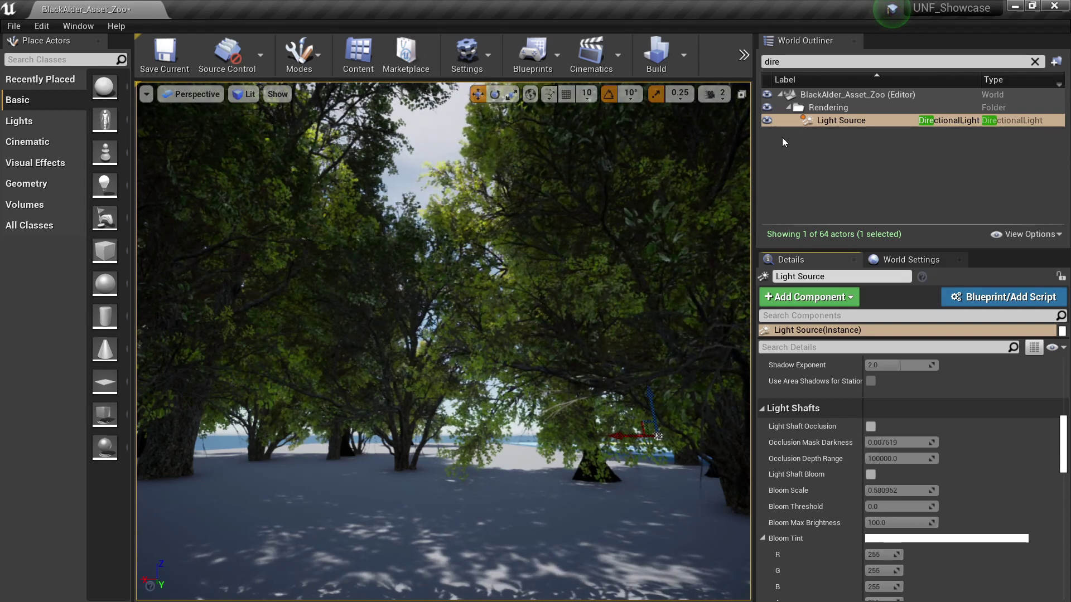
- Enable Light Shaft Occlusion and Light Shaft Bloom on the directional light named Light Source
{"action": "left_click", "coordinate": [840, 121]}
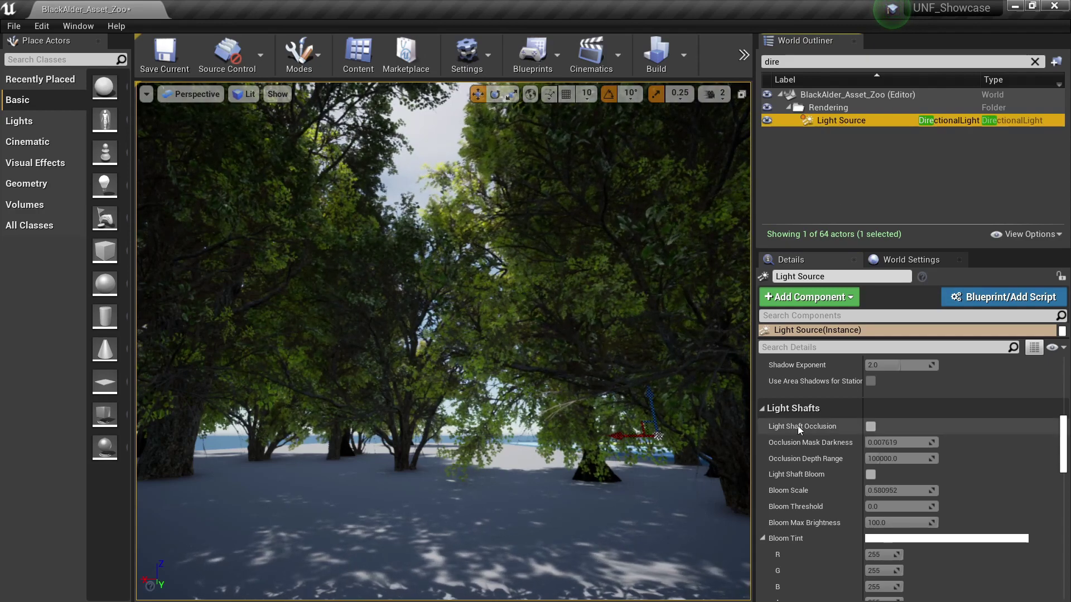
{"action": "scroll", "coordinate": [803, 424], "scroll_direction": "down", "scroll_amount": 2}
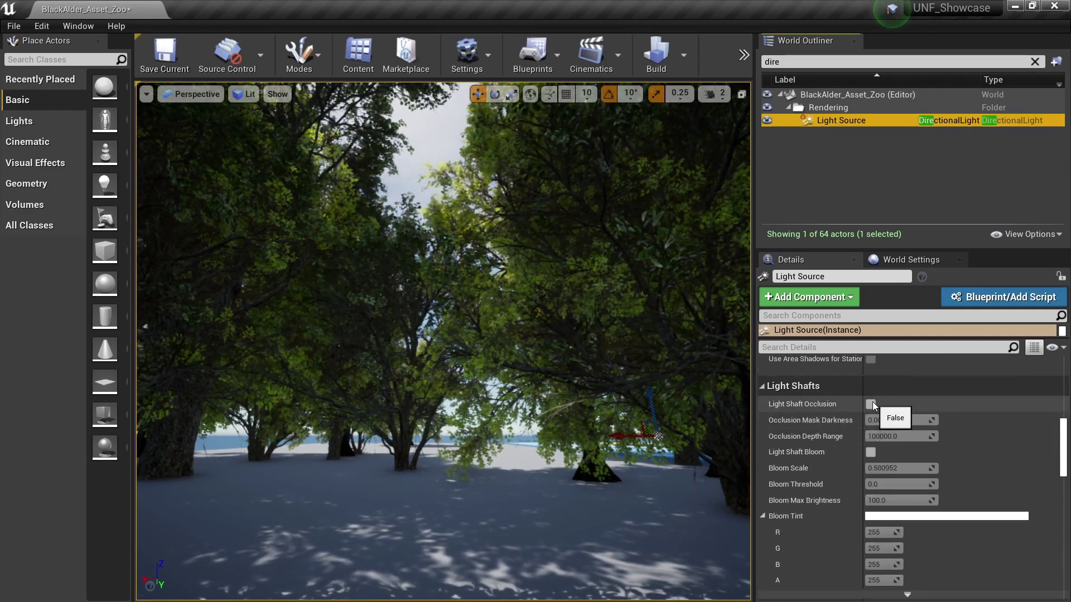
{"action": "left_click", "coordinate": [871, 404]}
{"action": "left_click", "coordinate": [870, 452]}
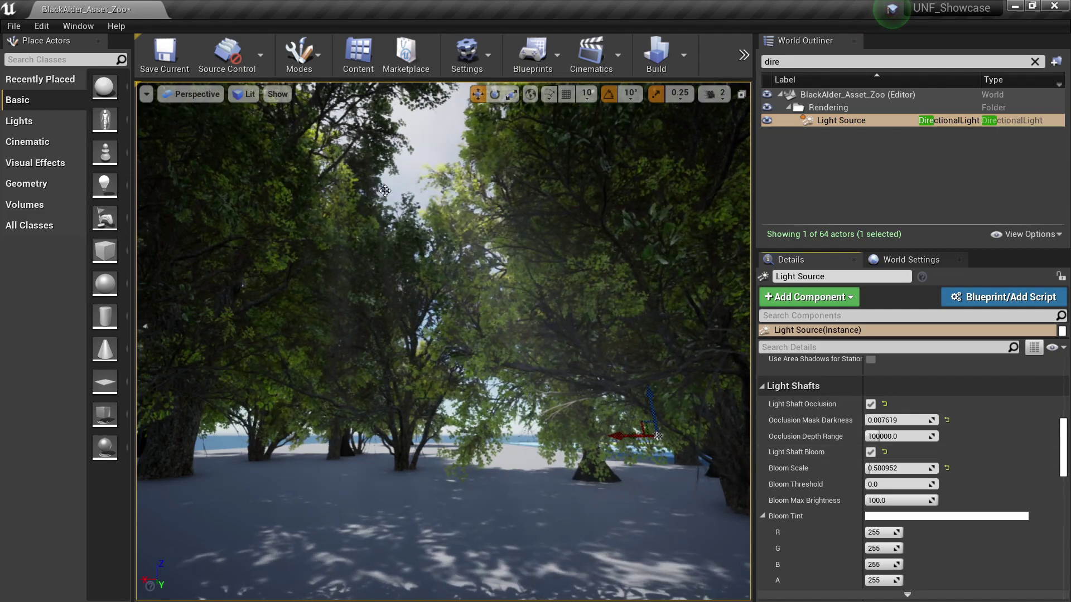
- Rotate the directional light through several sun angles behind the tree canopy to vary the light shafts falling through the grove
{"action": "right_click_drag", "start_coordinate": [390, 188], "coordinate": [385, 187]}
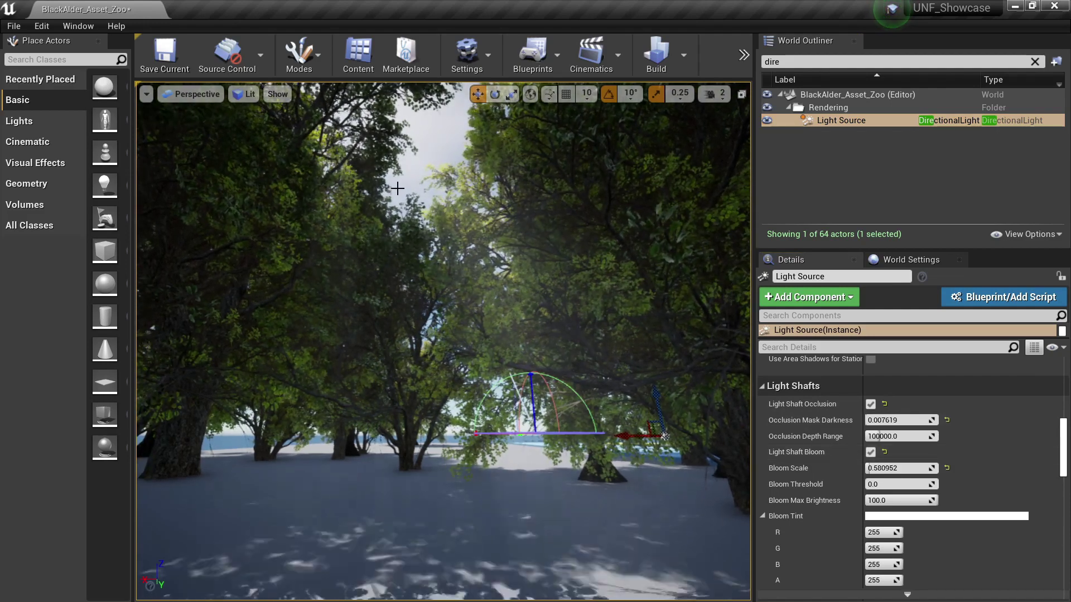
{"action": "key", "text": "ctrl+l"}
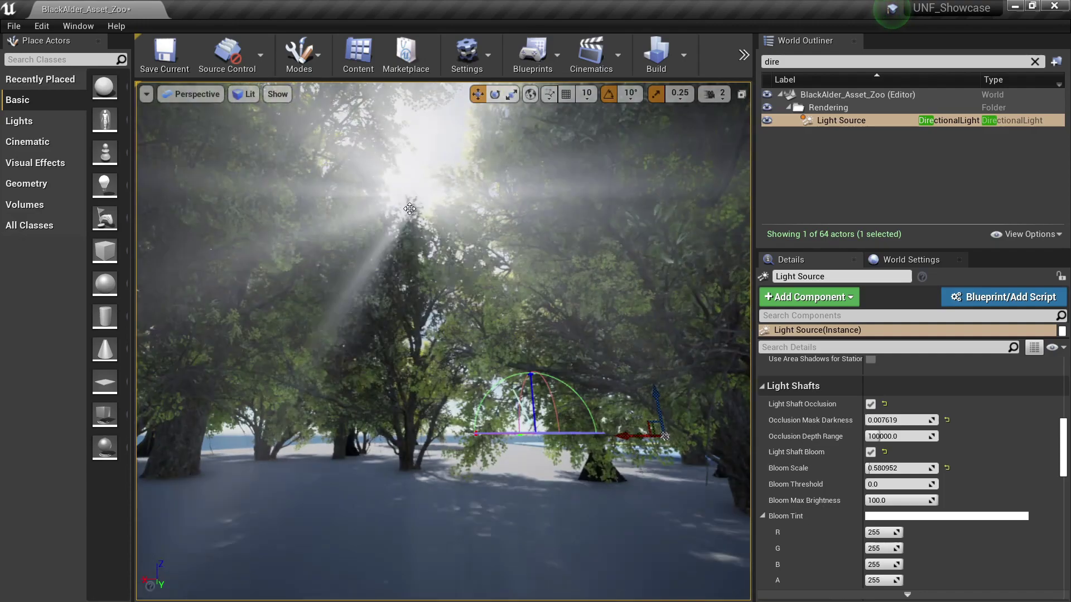
{"action": "key", "text": "ctrl+l"}
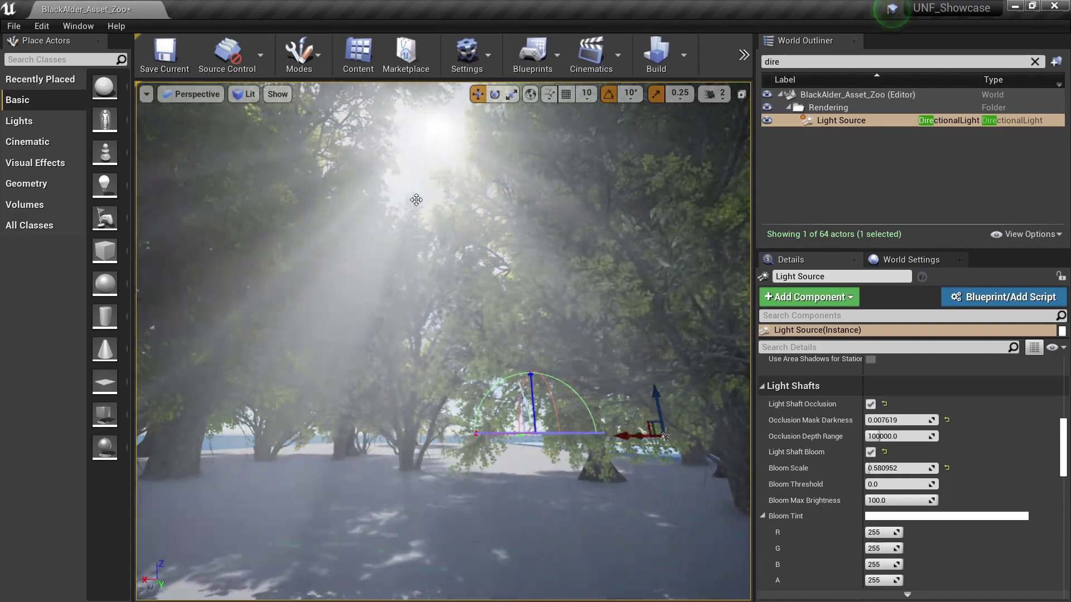
{"action": "key", "text": "ctrl+l"}
{"action": "key", "text": "ctrl+l"}
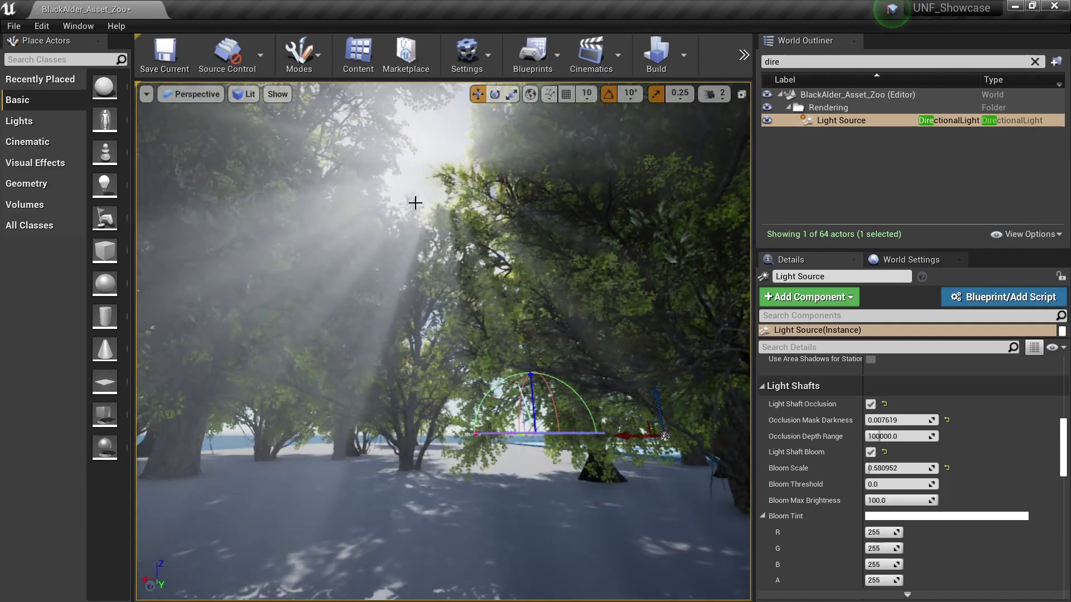
{"action": "key", "text": "ctrl+l"}
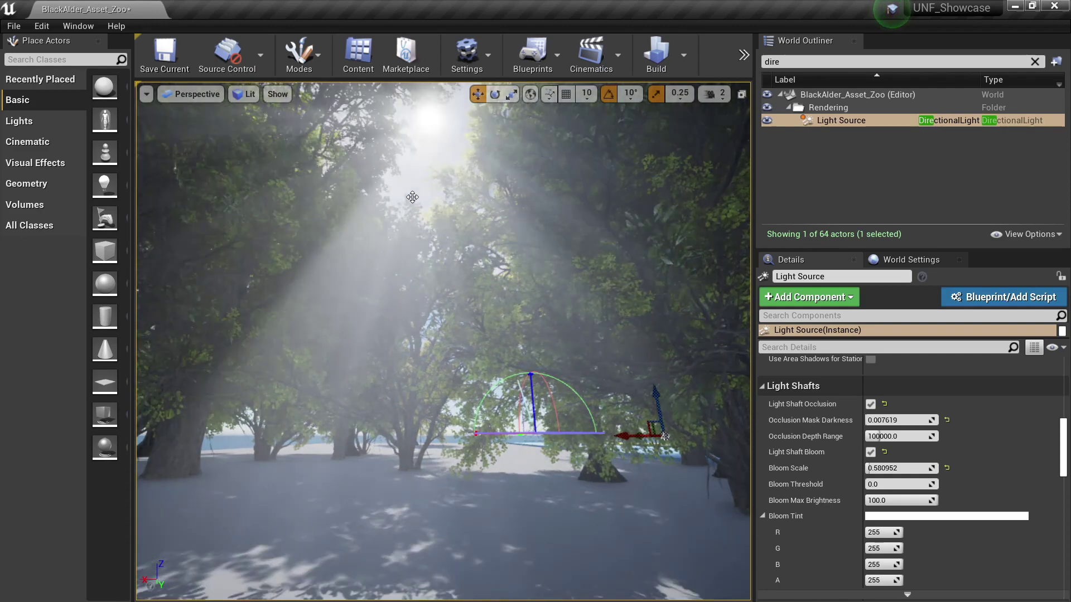
{"action": "key", "text": "ctrl+l"}
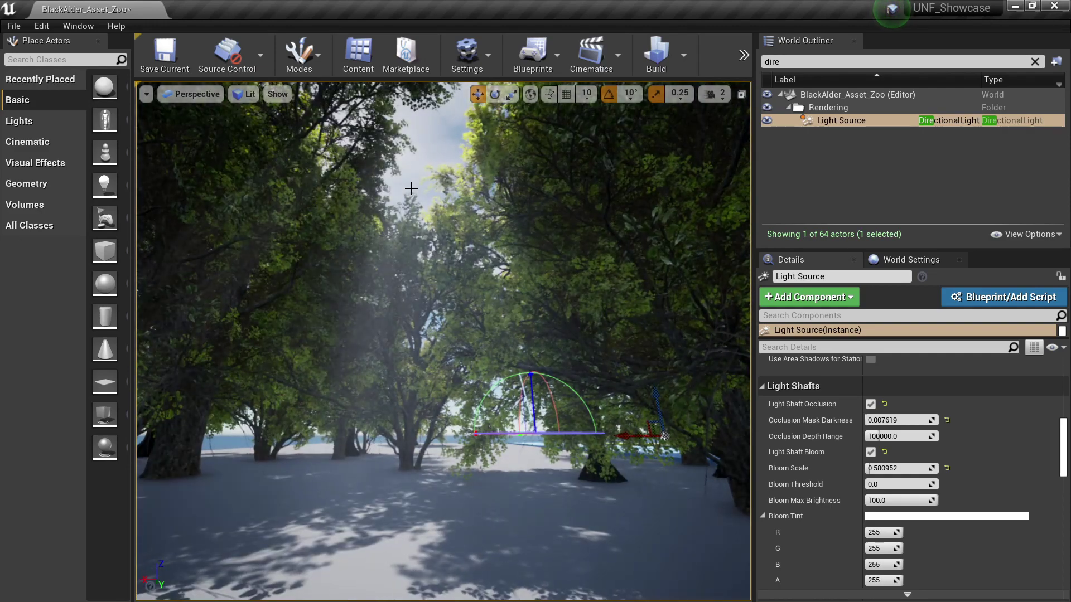